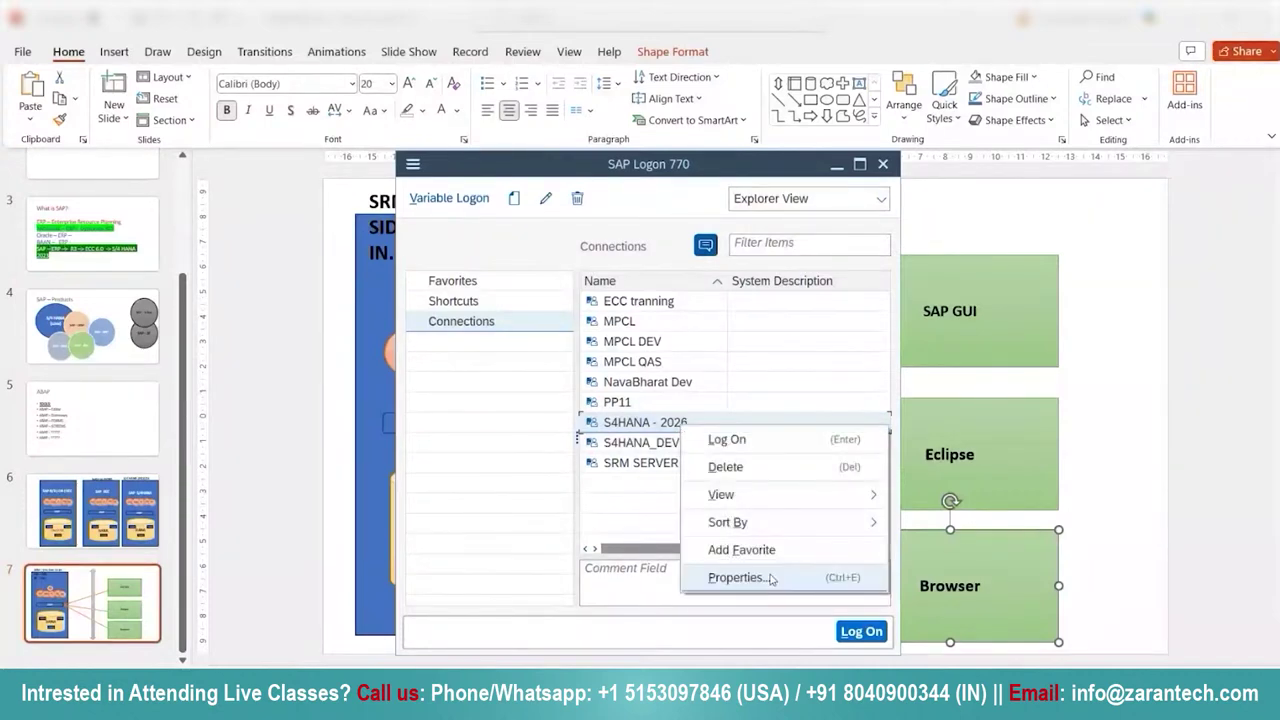
Set the description of the S4HANA - 2026 connection to "S4HANA - 2022" in its system entry properties
click(771, 579)
click(655, 340)
key(BackSpace)
text(2022)
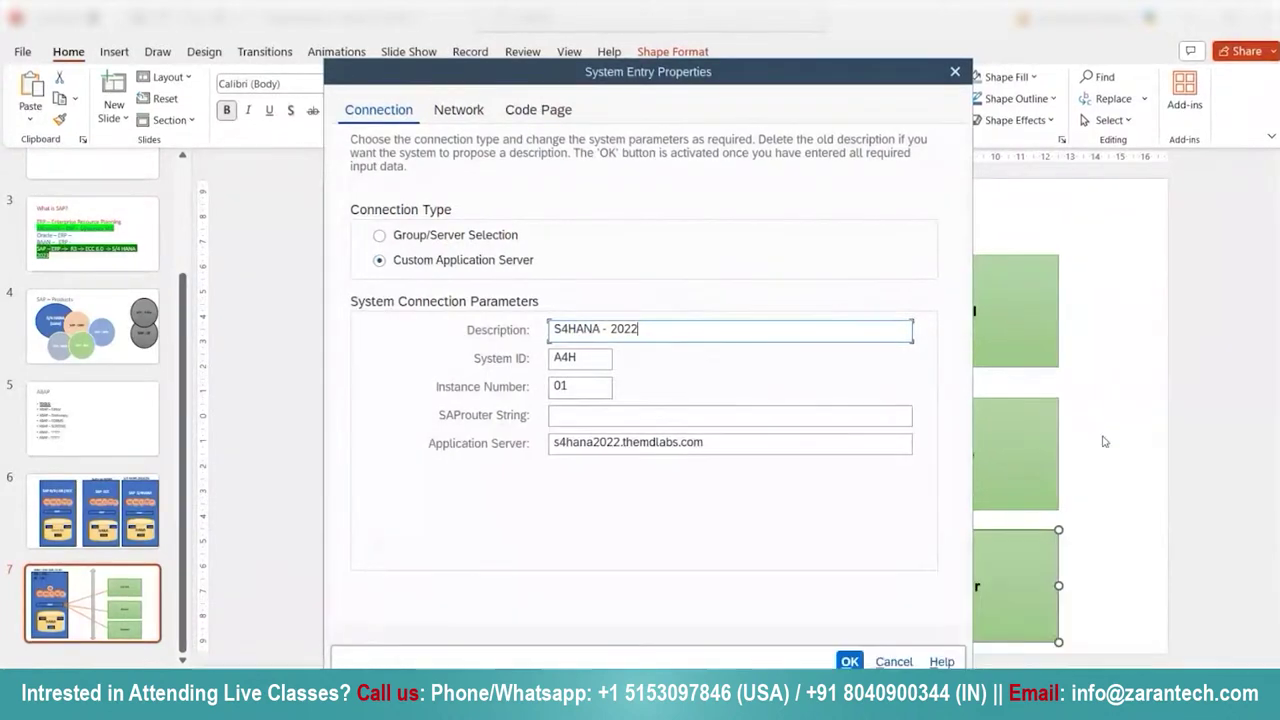
click(849, 660)
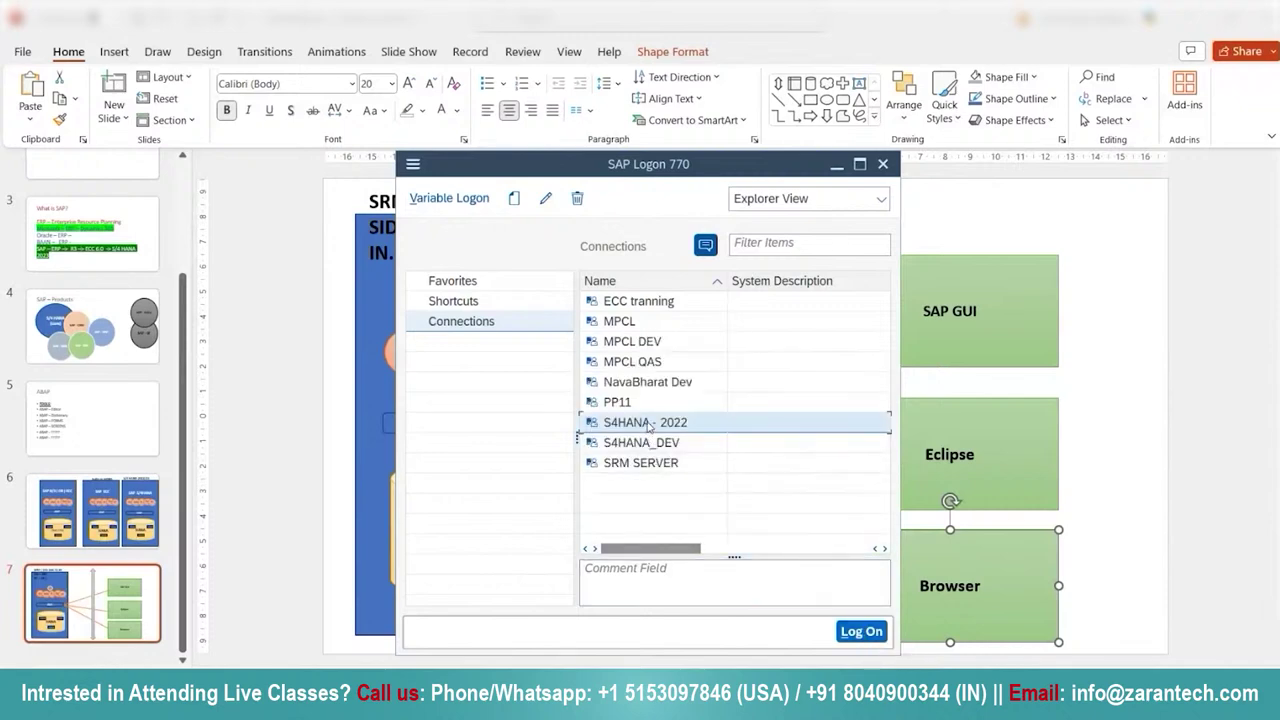
Open the logon screen for the S4HANA - 2022 connection and check the system details shown there
click(845, 633)
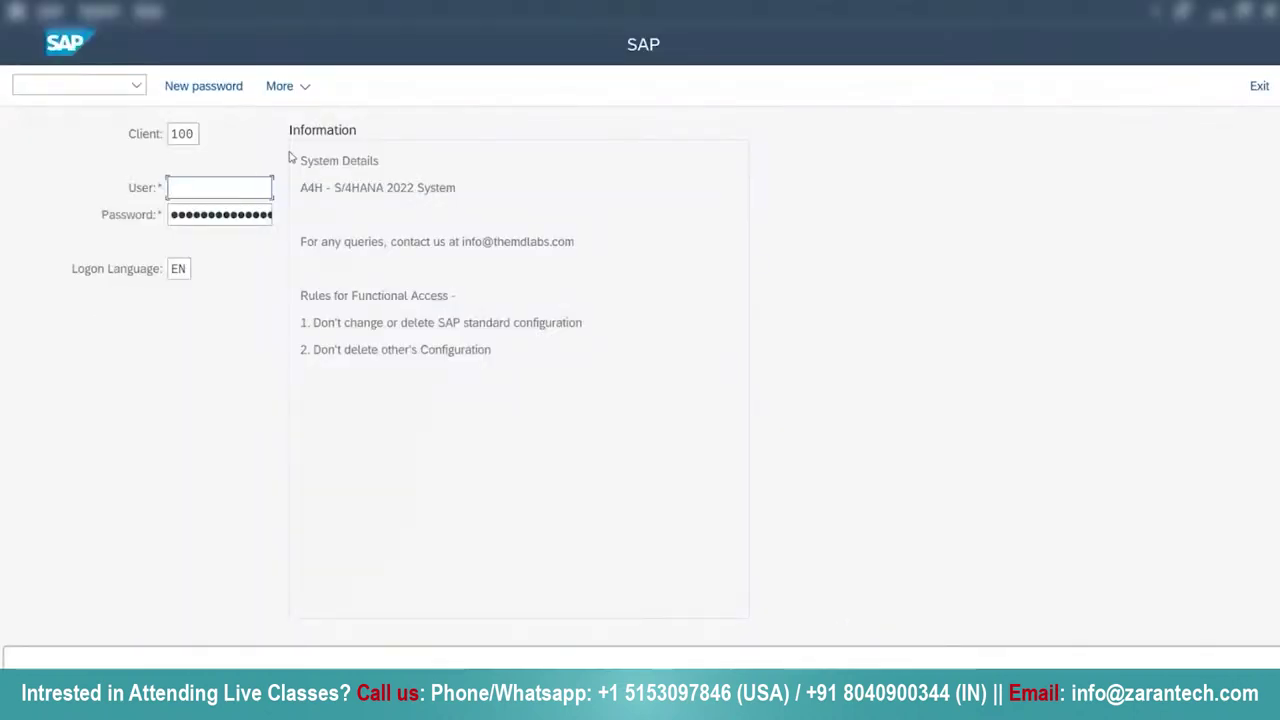
drag(340, 190, 438, 197)
click(457, 205)
click(240, 189)
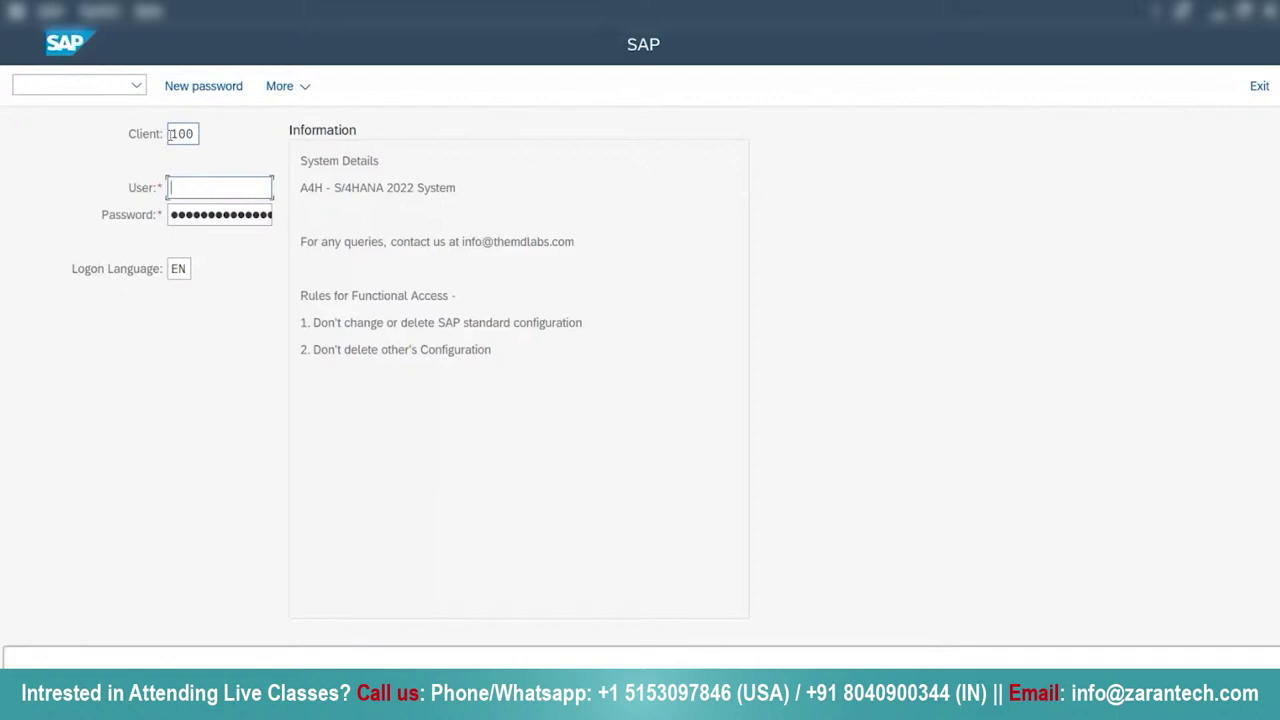
Examine the client, user and password fields on the logon screen
drag(169, 133, 201, 135)
click(190, 189)
click(191, 220)
drag(172, 133, 200, 134)
click(200, 141)
double_click(183, 133)
click(191, 188)
click(189, 219)
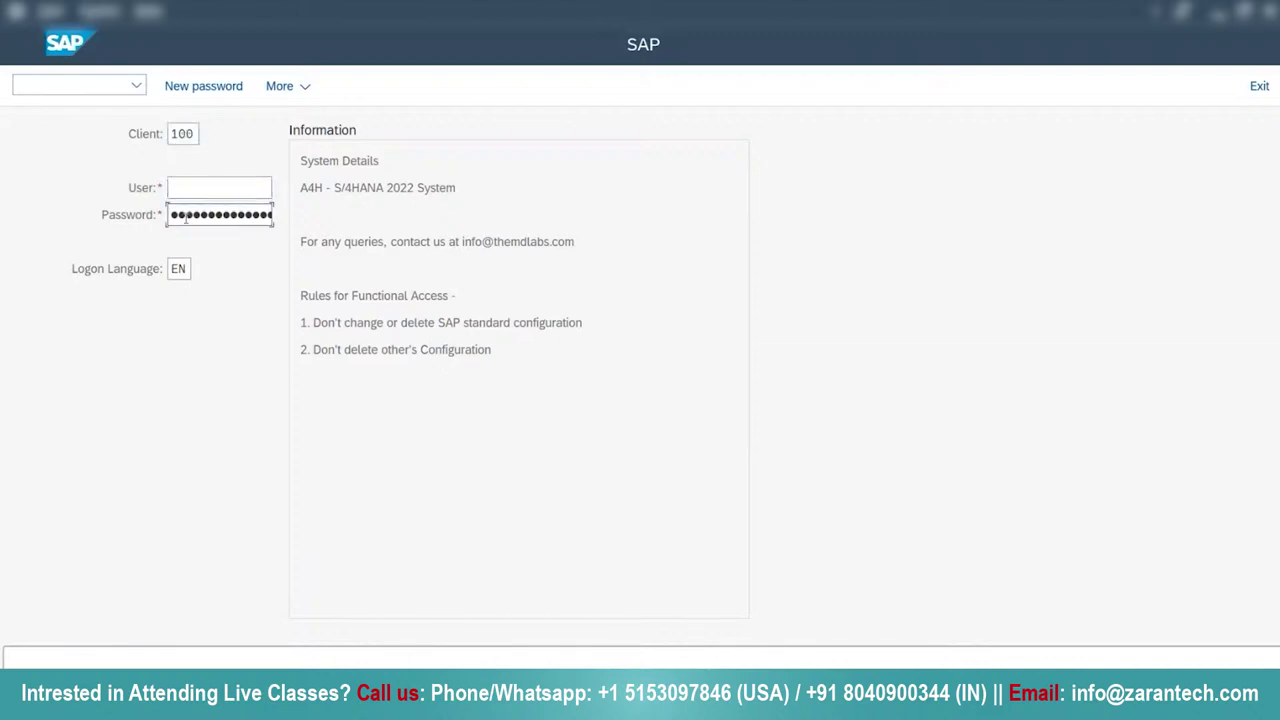
Enter the user name and account password for client 100 and log on with language EN
click(211, 181)
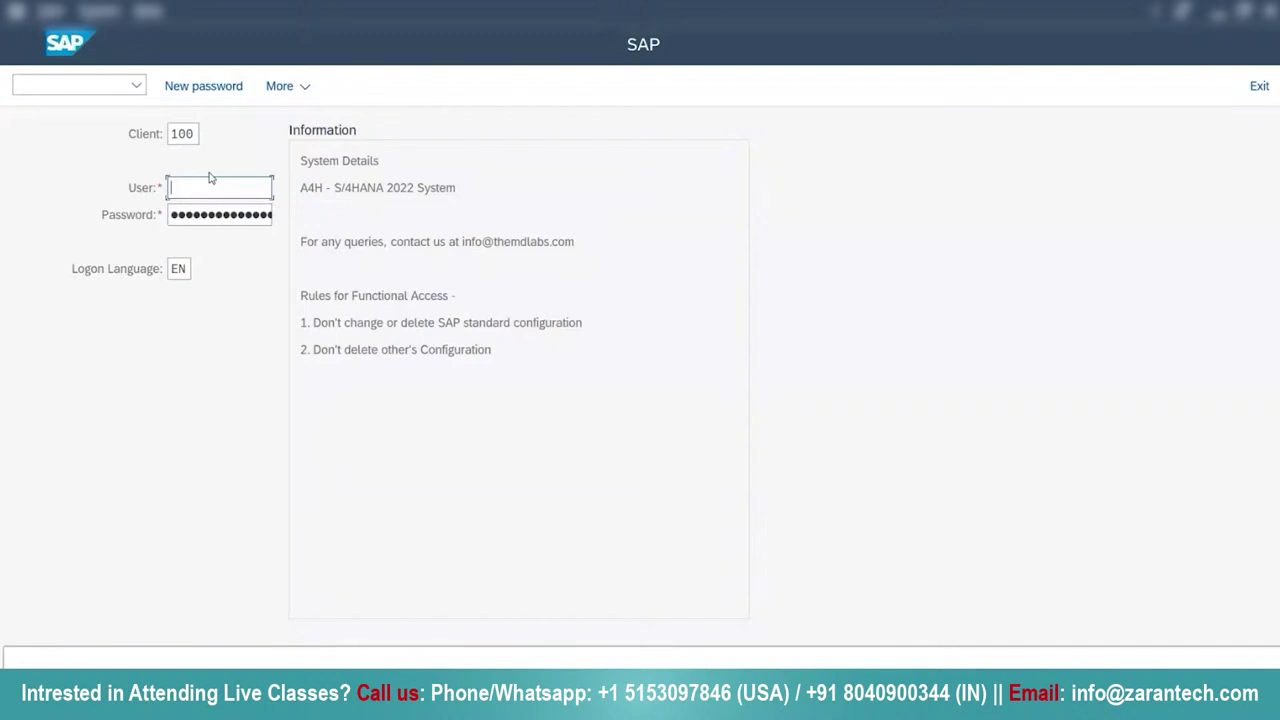
key(Tab)
key(Tab)
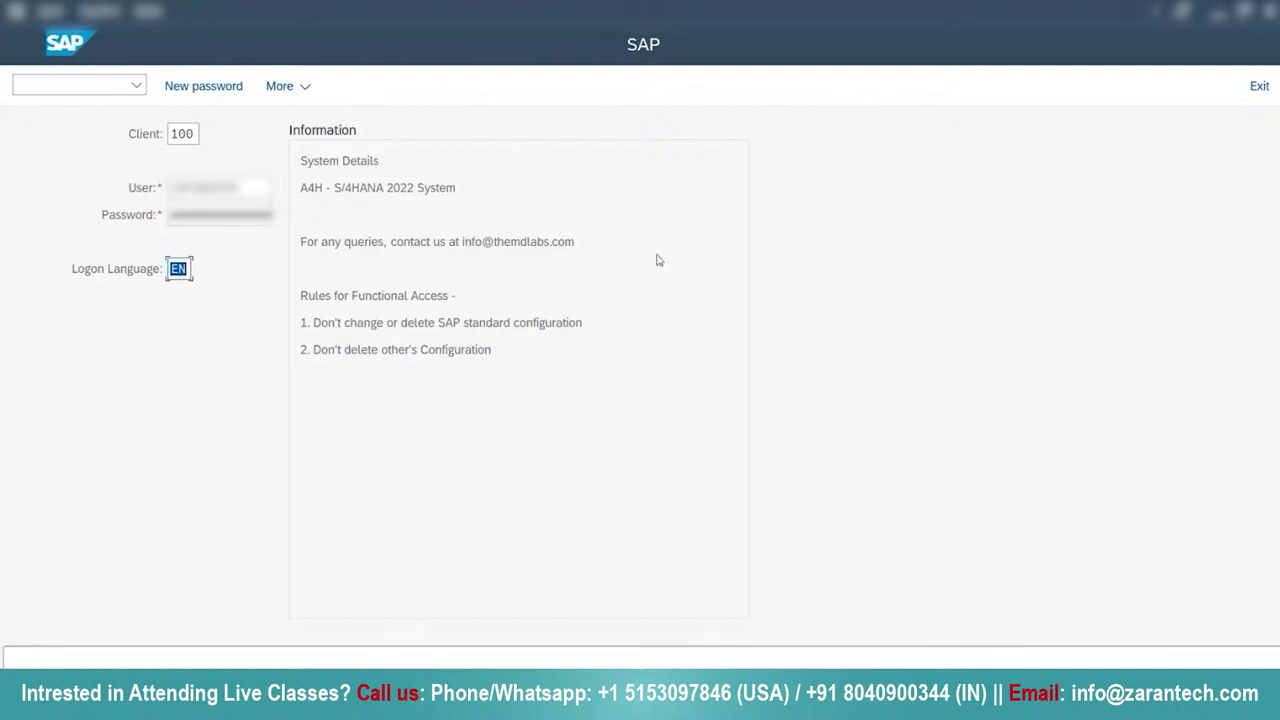
click(226, 289)
key(Return)
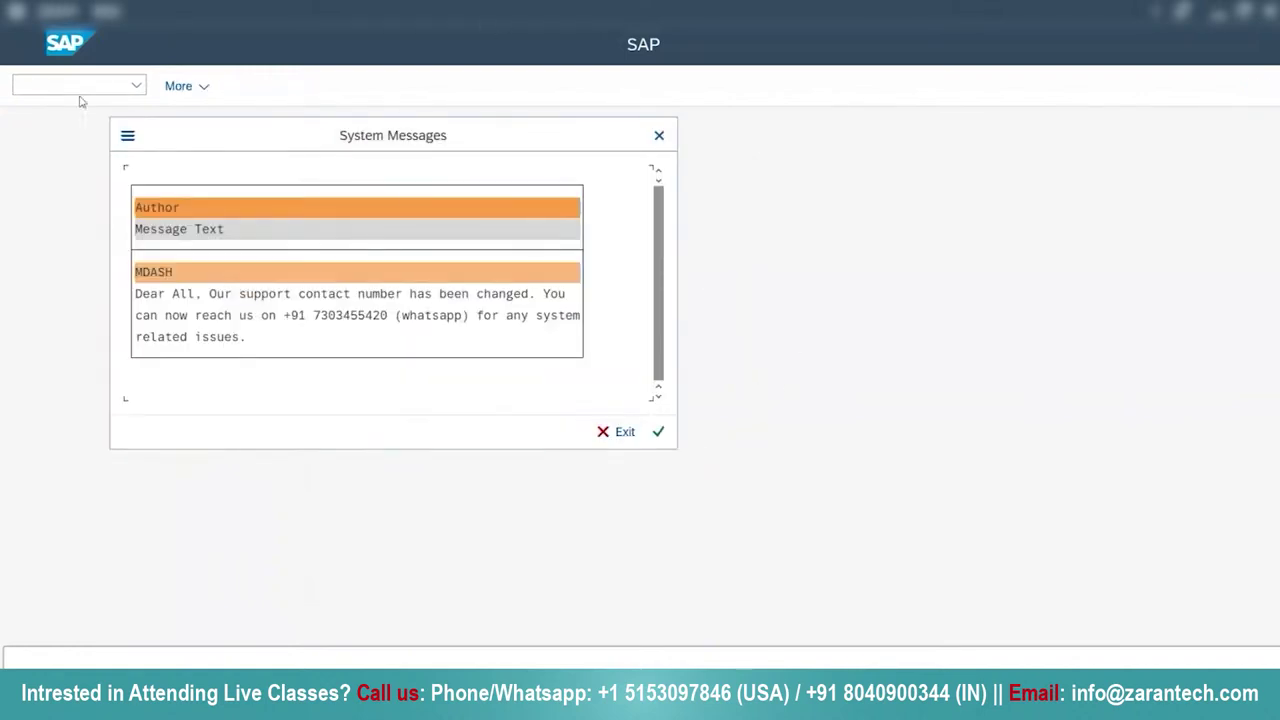
Acknowledge the system message and narrow the SAP menu tree pane
drag(379, 138, 422, 165)
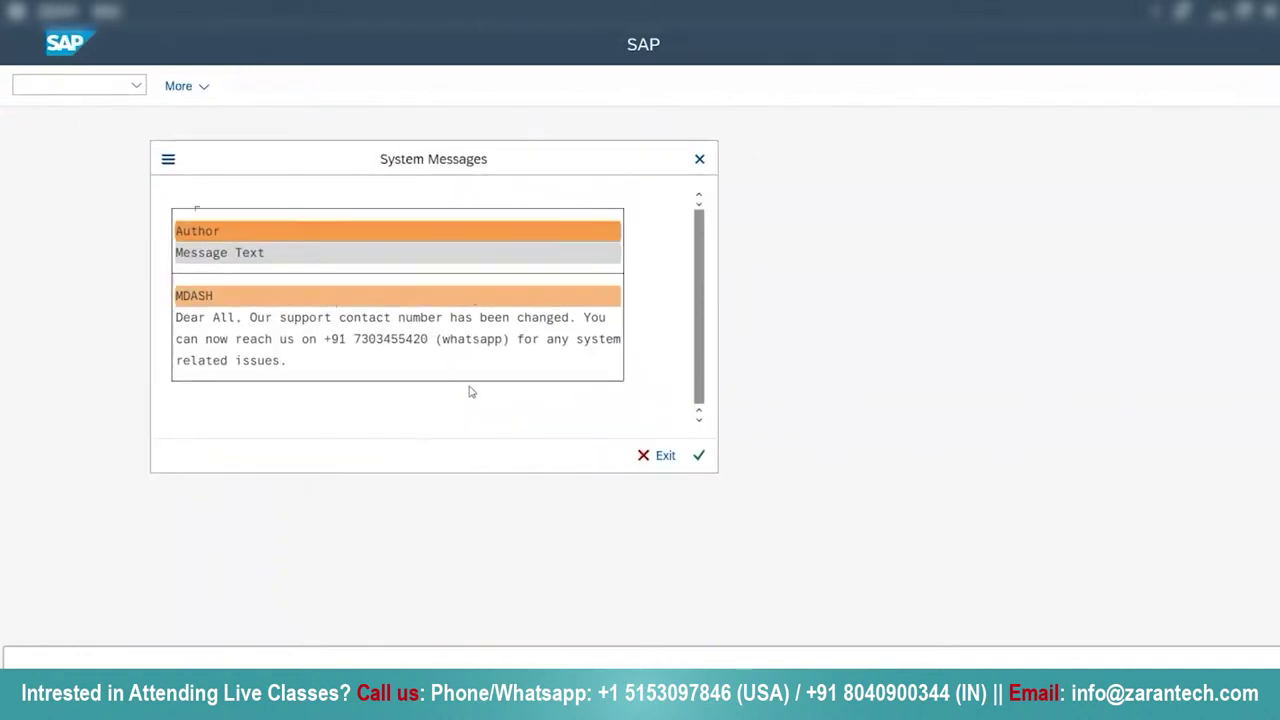
click(699, 456)
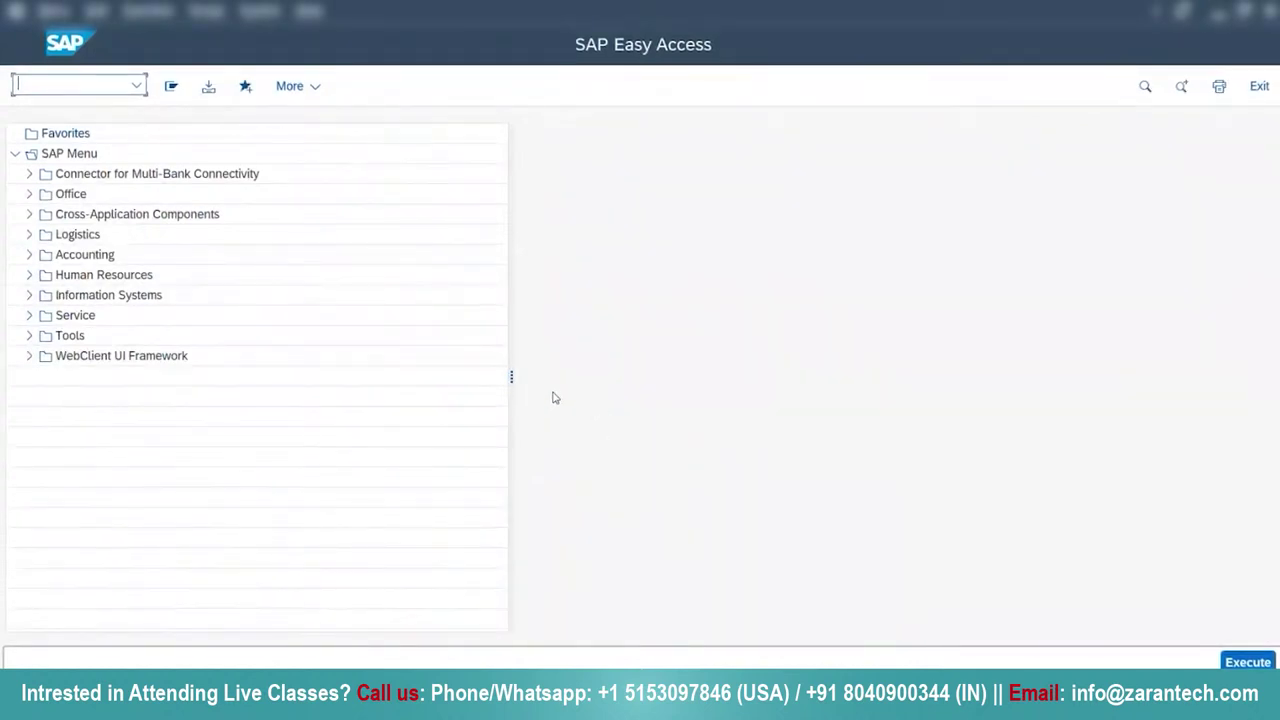
drag(513, 376, 312, 369)
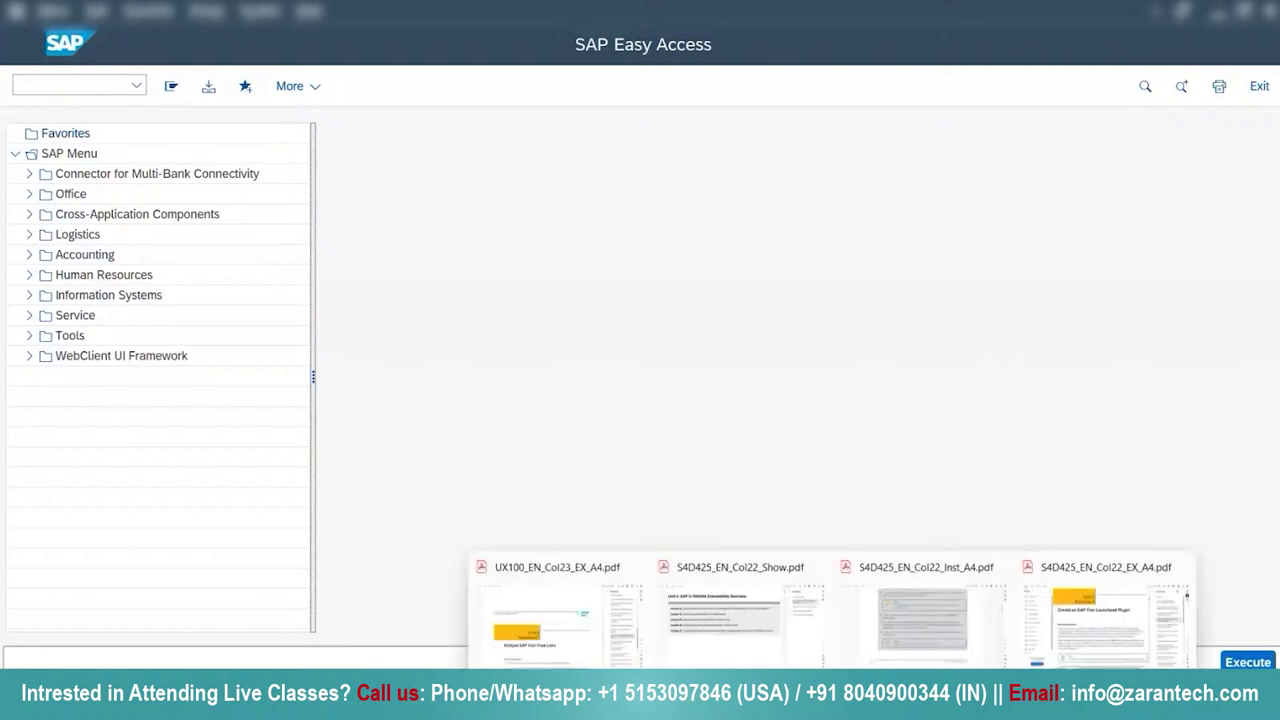
Switch to PowerPoint and replace the SRM server heading above the blue box with "S4HANA - OR ANY?)"
click(1182, 623)
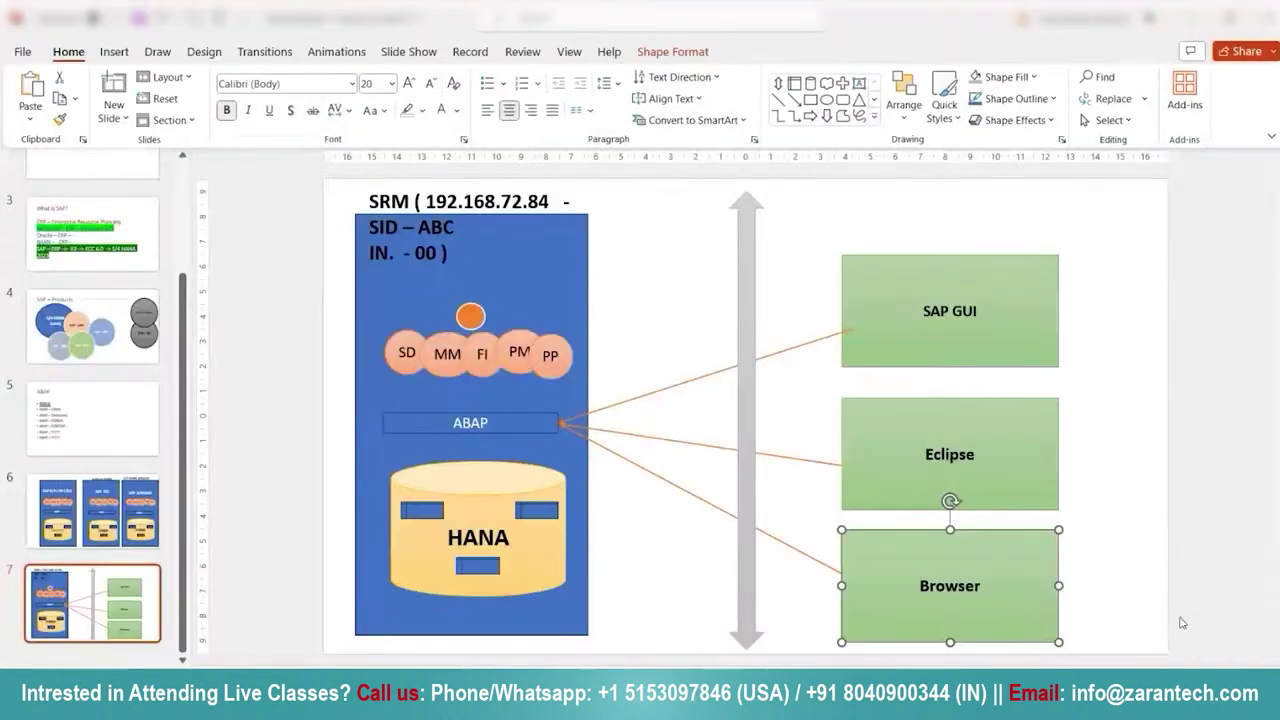
click(978, 297)
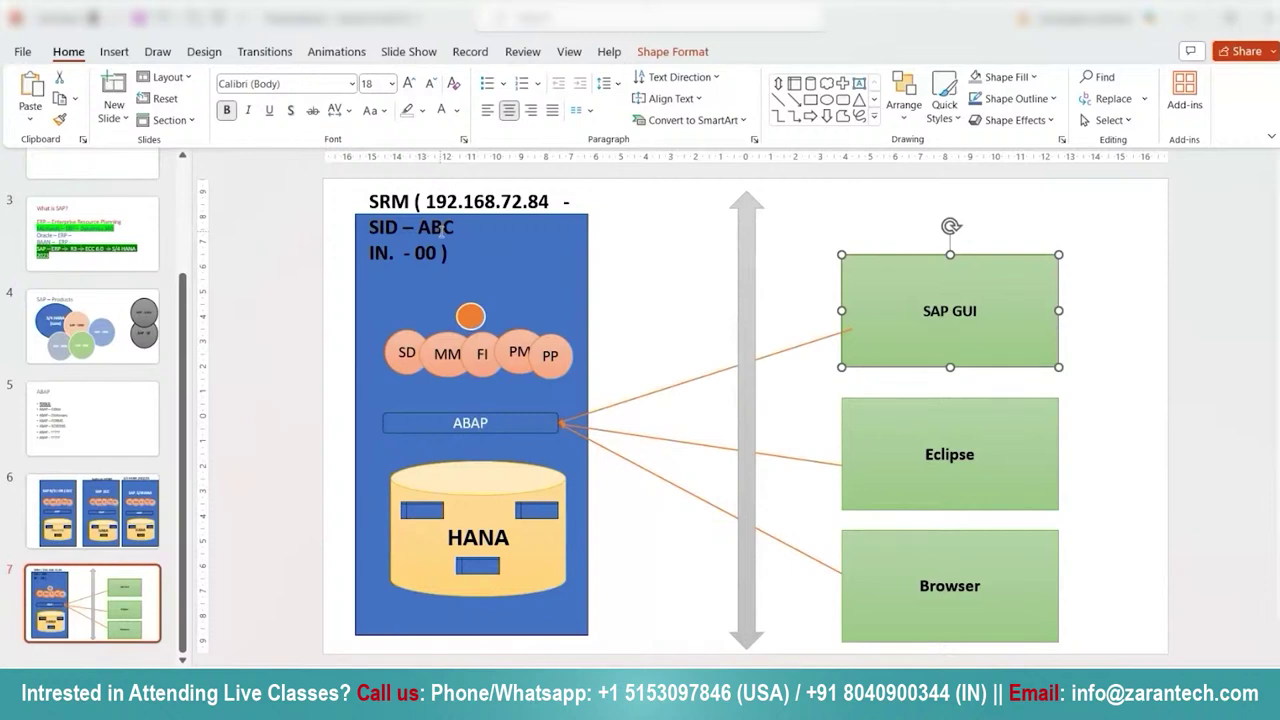
click(369, 205)
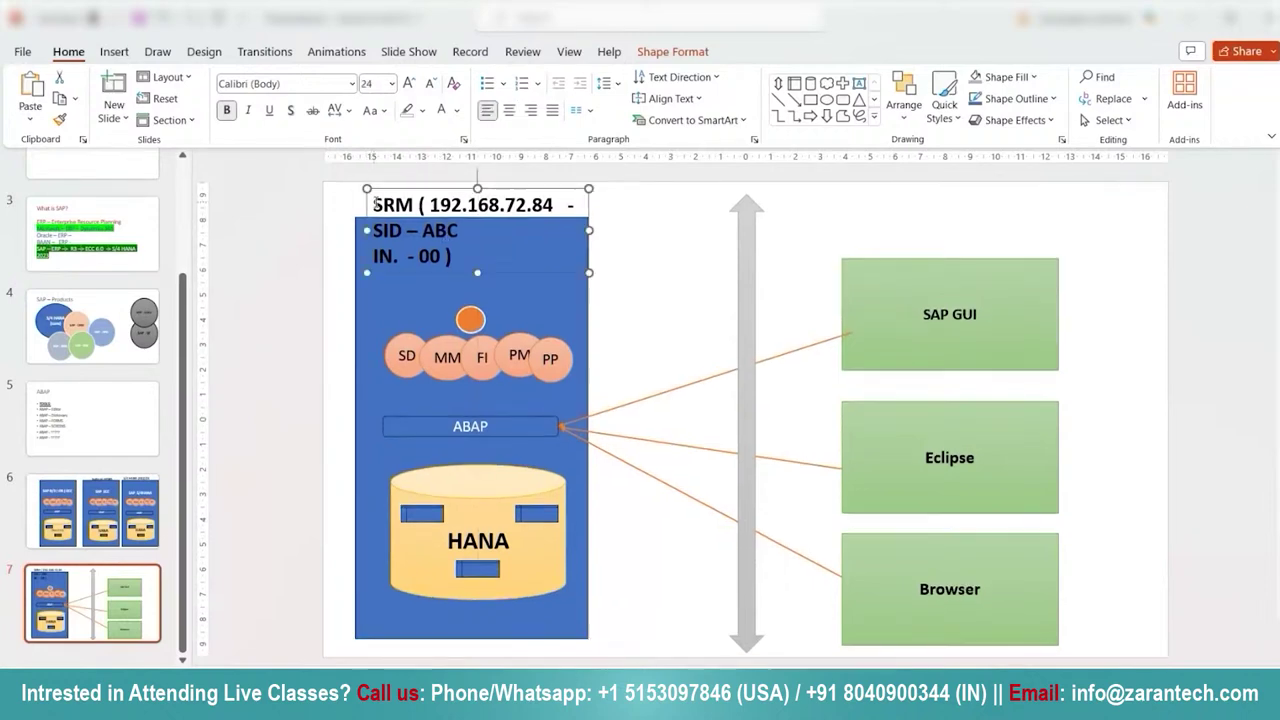
drag(376, 205, 410, 206)
click(384, 205)
text(4HANA RM ()
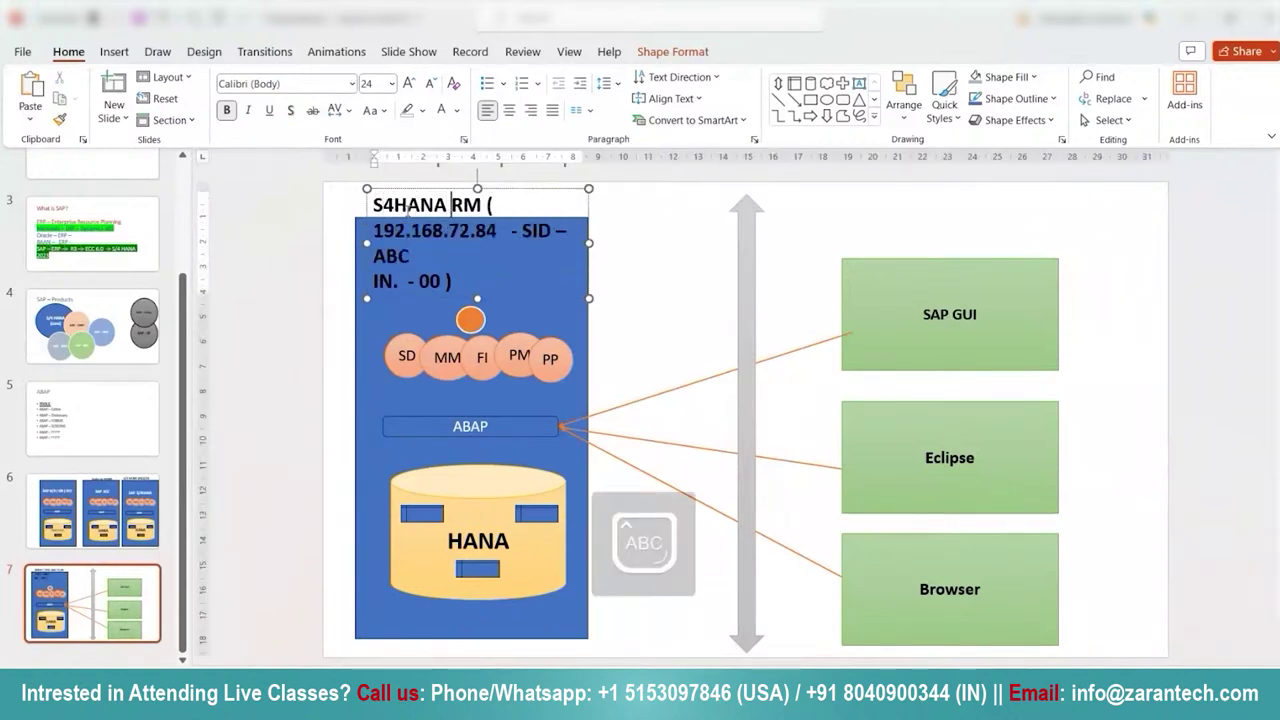
key(Delete)
key(Delete)
key(Delete)
key(Delete)
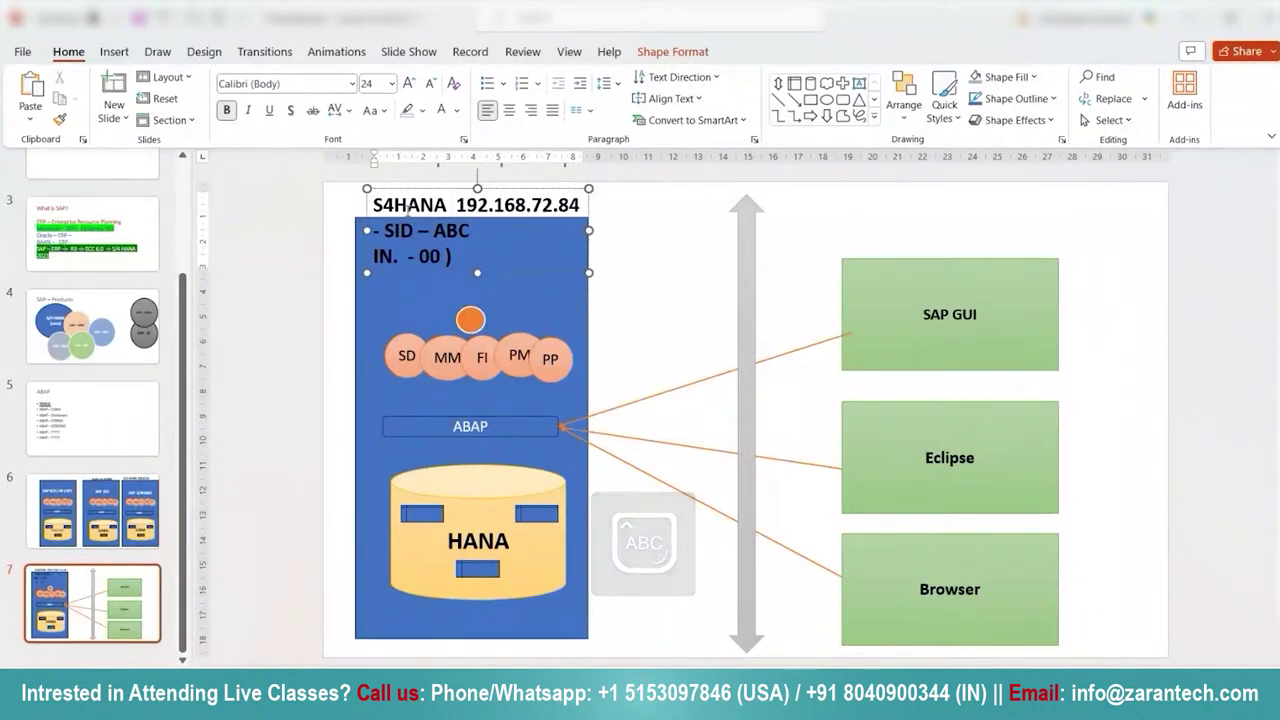
key(Delete)
key(Delete)
key(Delete)
key(Delete)
key(Delete)
key(Delete)
key(Delete)
key(Delete)
key(Delete)
key(Delete)
key(Delete)
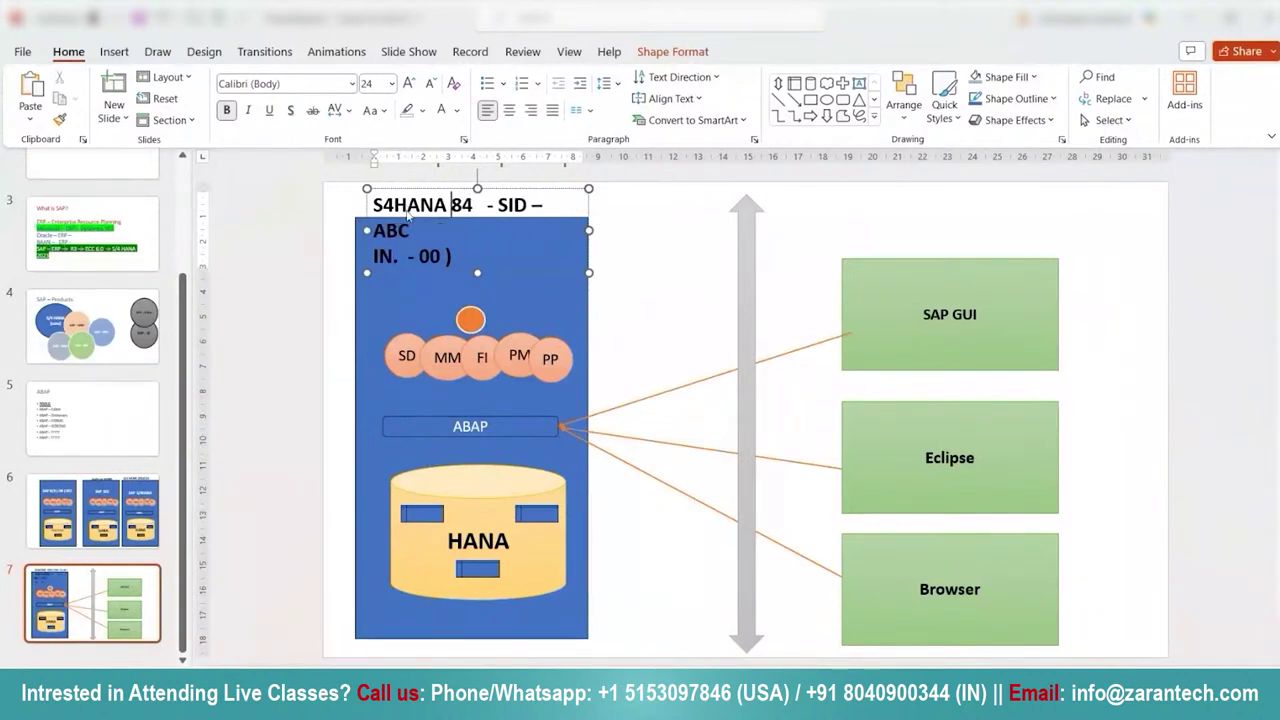
key(Delete)
key(Delete)
key(Delete)
key(Delete)
key(Delete)
key(Delete)
key(Delete)
key(Delete)
key(Delete)
key(Delete)
key(Delete)
key(Delete)
key(Delete)
key(Delete)
key(Delete)
key(Delete)
key(Delete)
key(Delete)
key(Delete)
key(Delete)
key(Delete)
key(Delete)
key(Delete)
key(Delete)
key(Delete)
text(- OR ANY?)
click(653, 280)
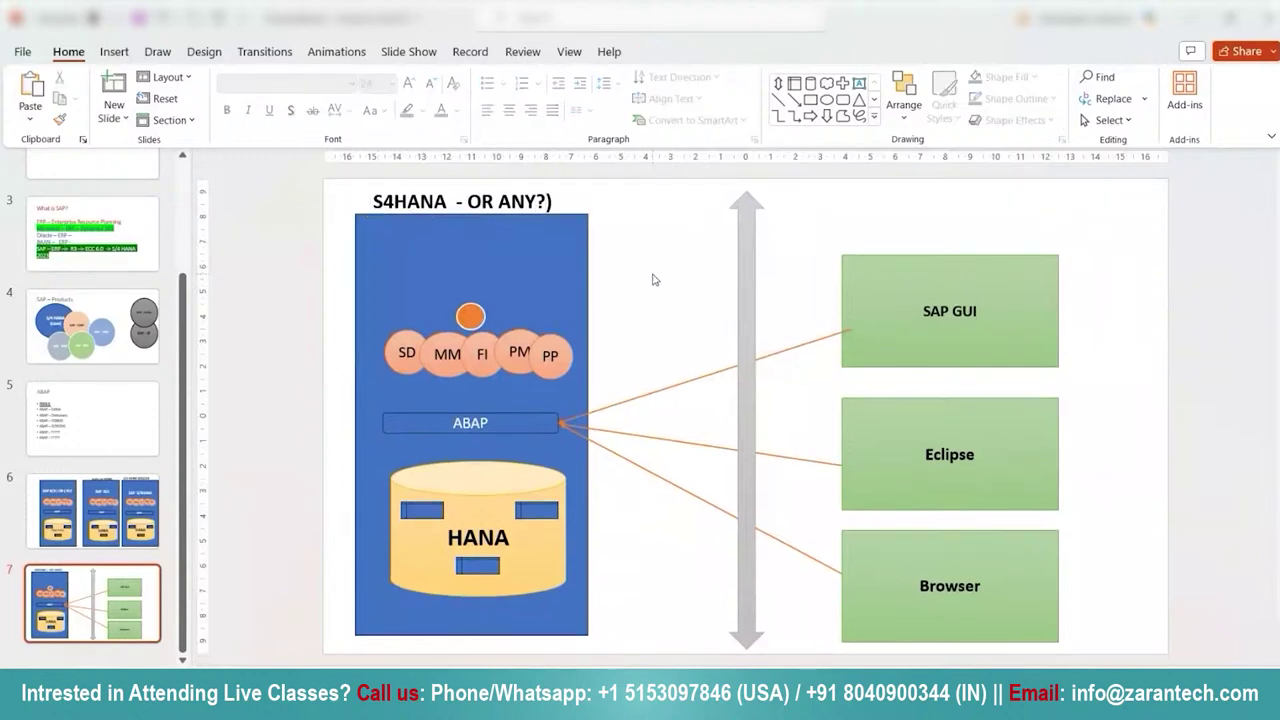
click(1014, 315)
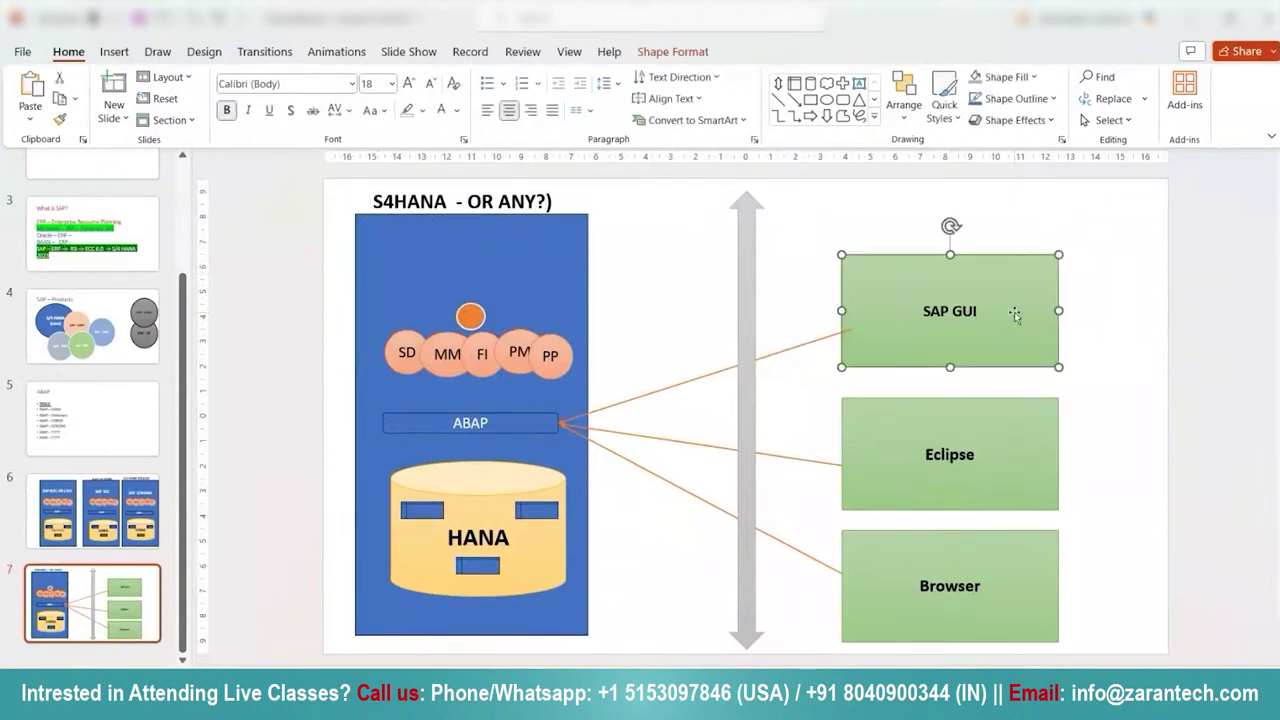
click(502, 272)
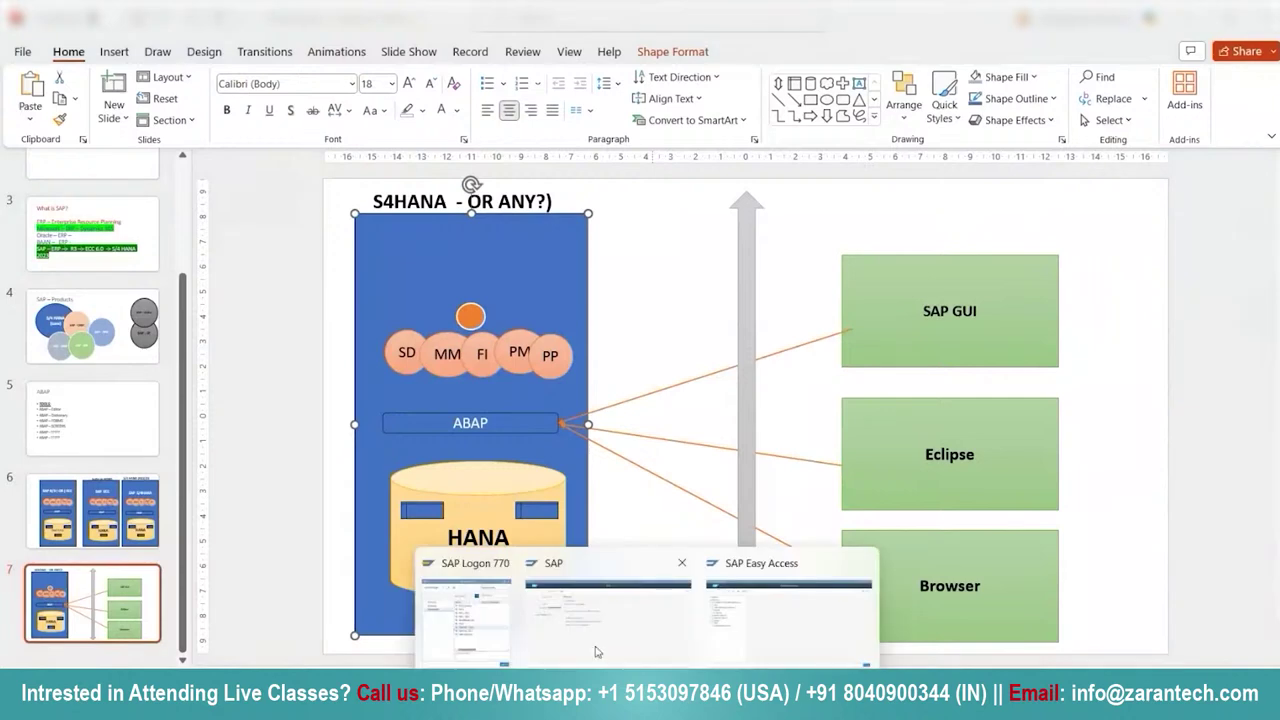
Switch to SAP Logon and change the description of the S4HANA - 2022 connection to "SRM"
click(497, 662)
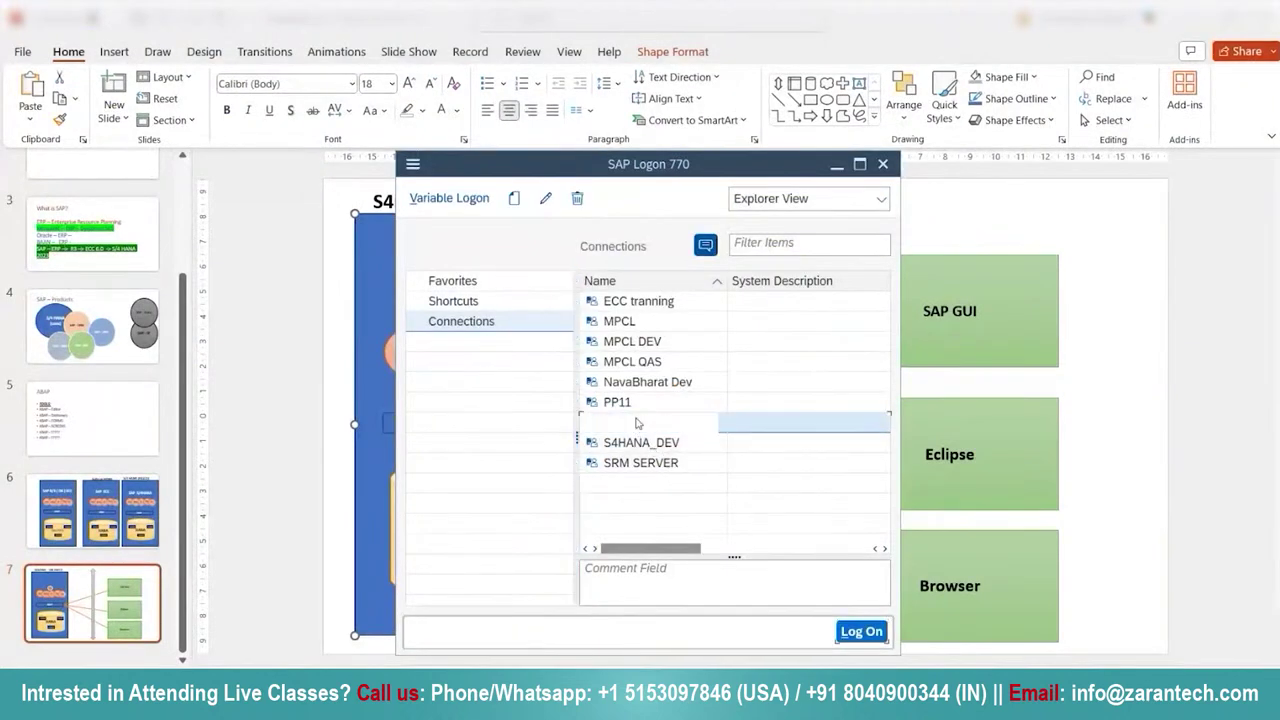
right_click(637, 425)
click(689, 571)
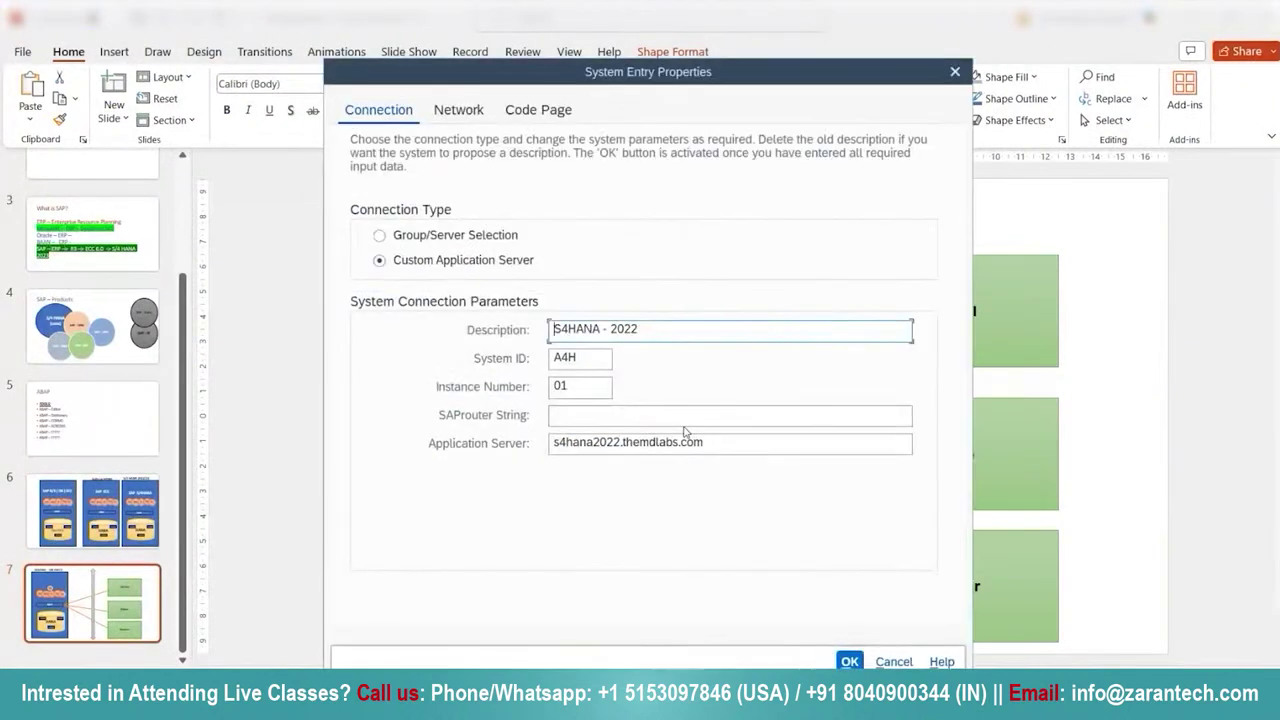
drag(653, 333, 549, 333)
text(S)
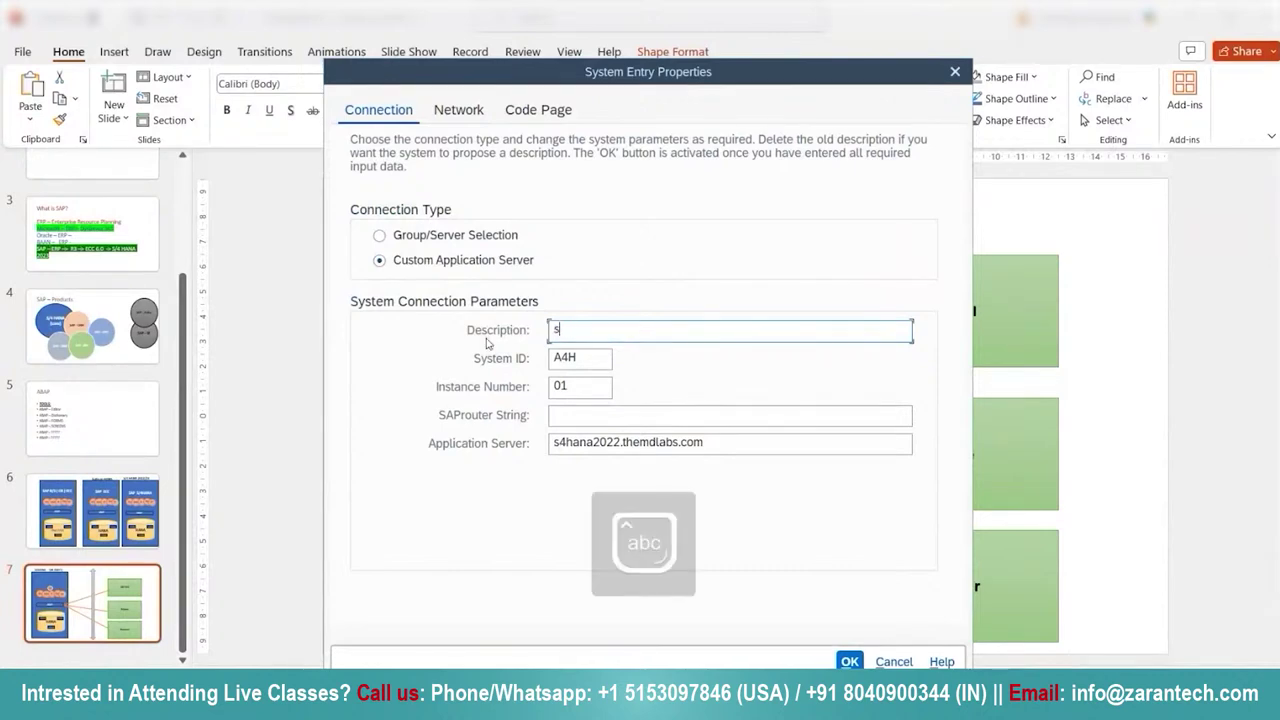
text(RM)
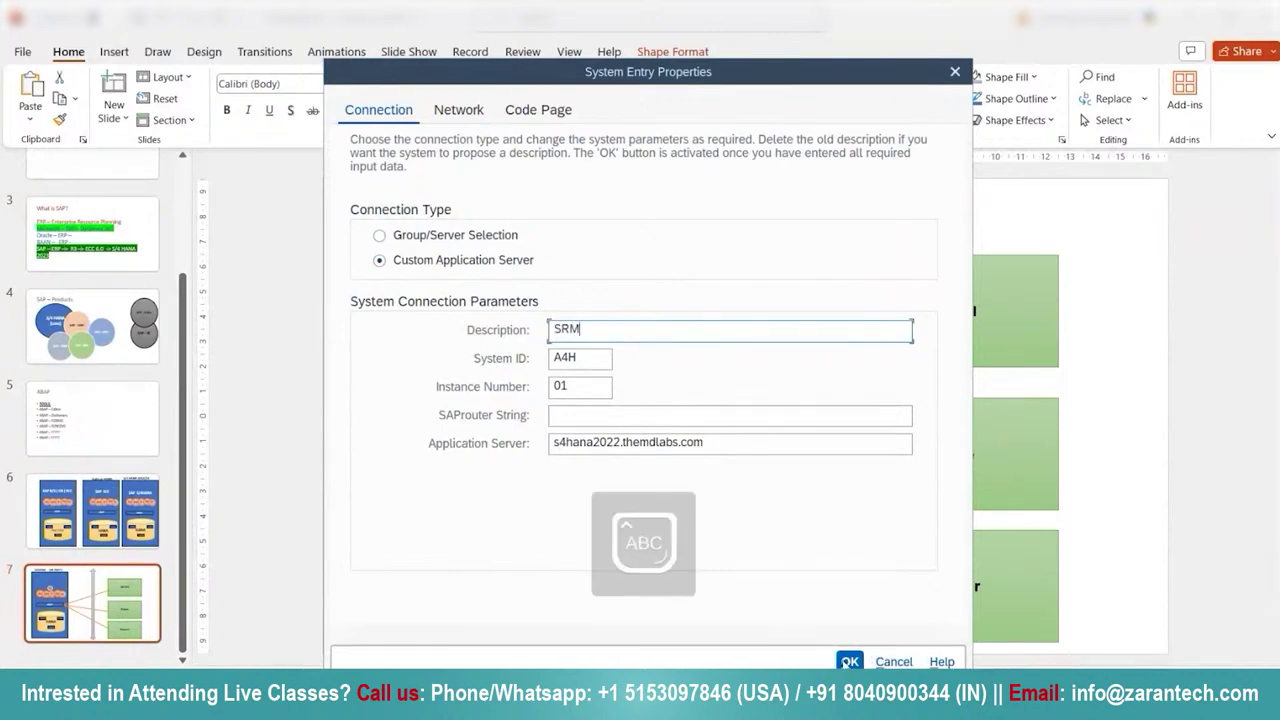
click(849, 661)
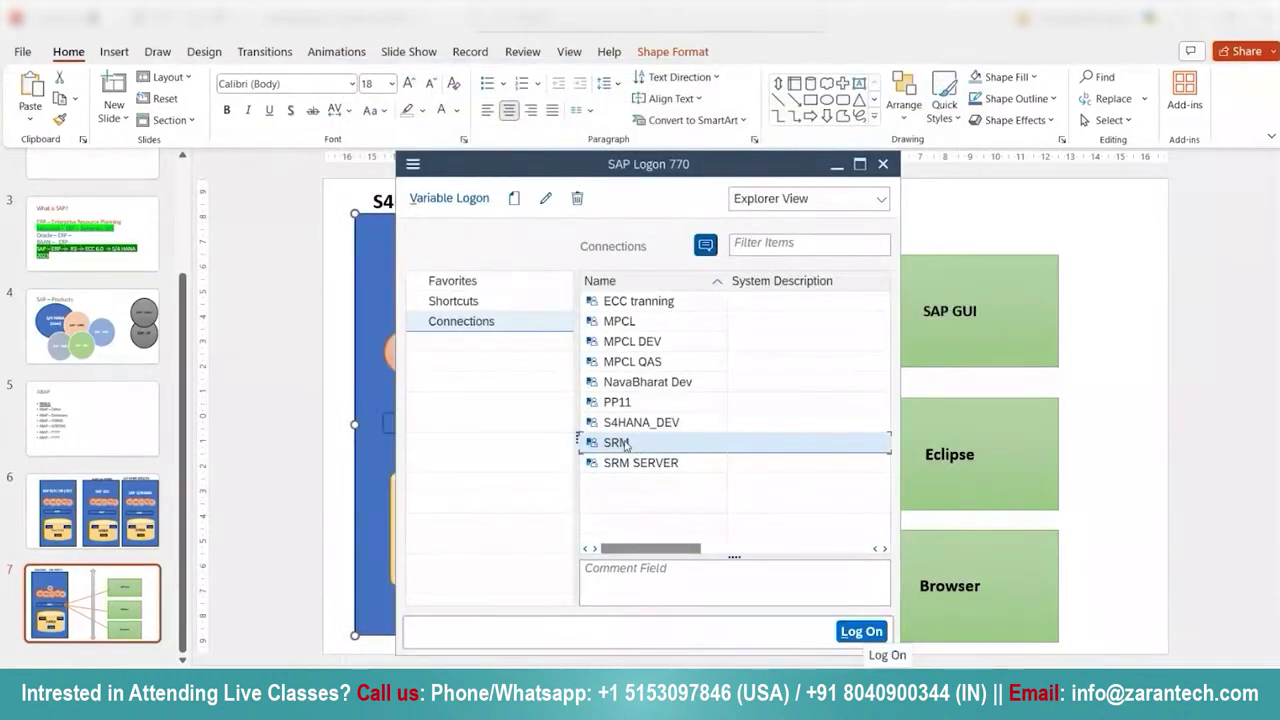
Open the logon screen of the SRM connection, examine its system information text, and exit without logging on
click(866, 630)
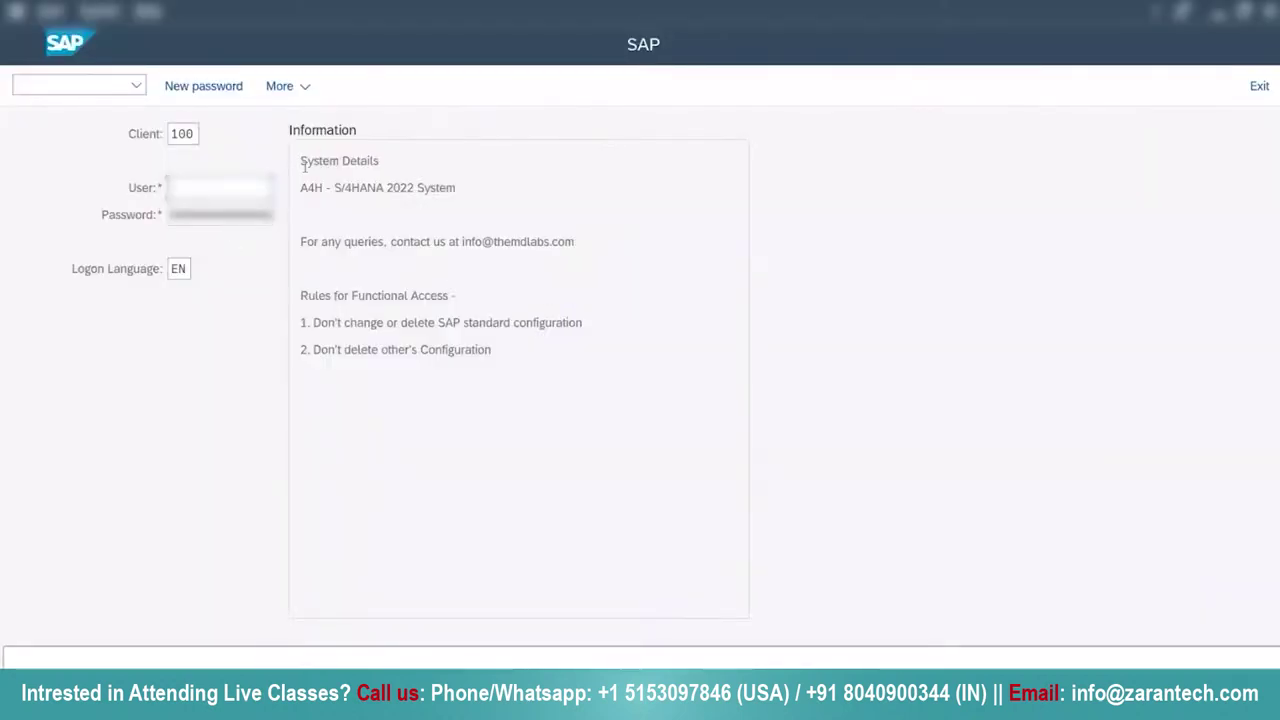
drag(302, 162, 557, 365)
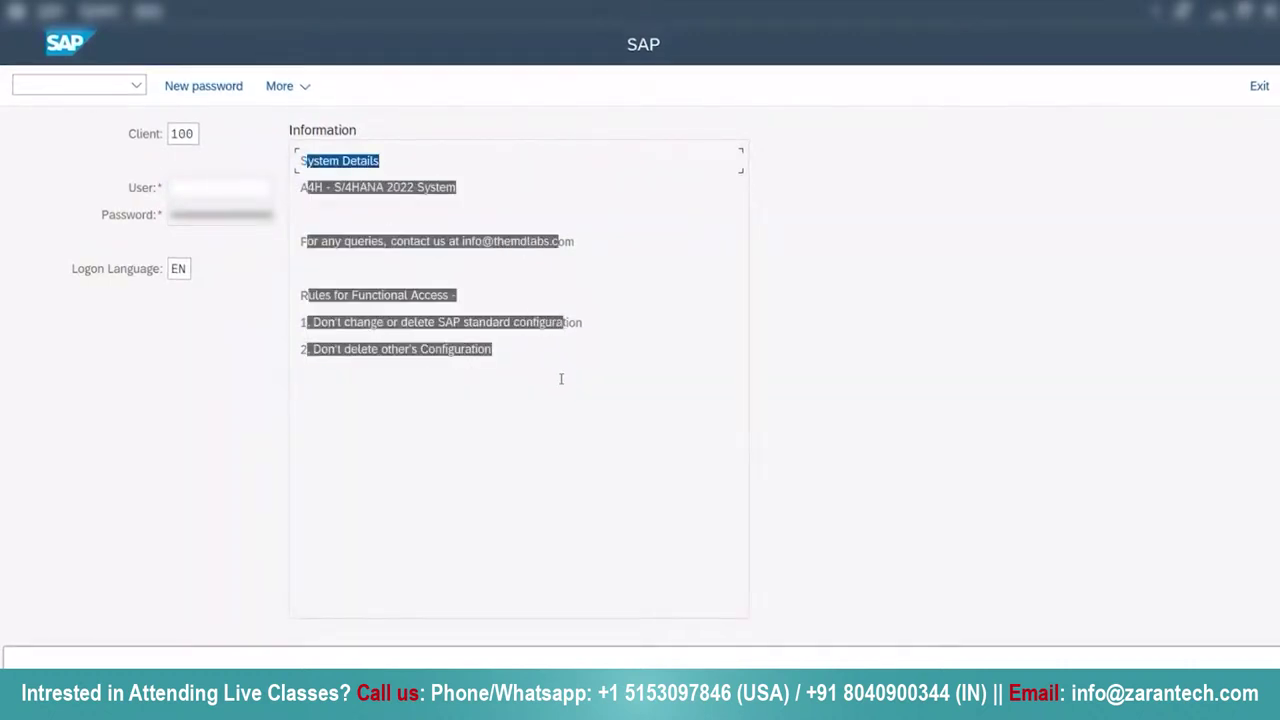
click(380, 161)
drag(302, 162, 534, 403)
click(180, 280)
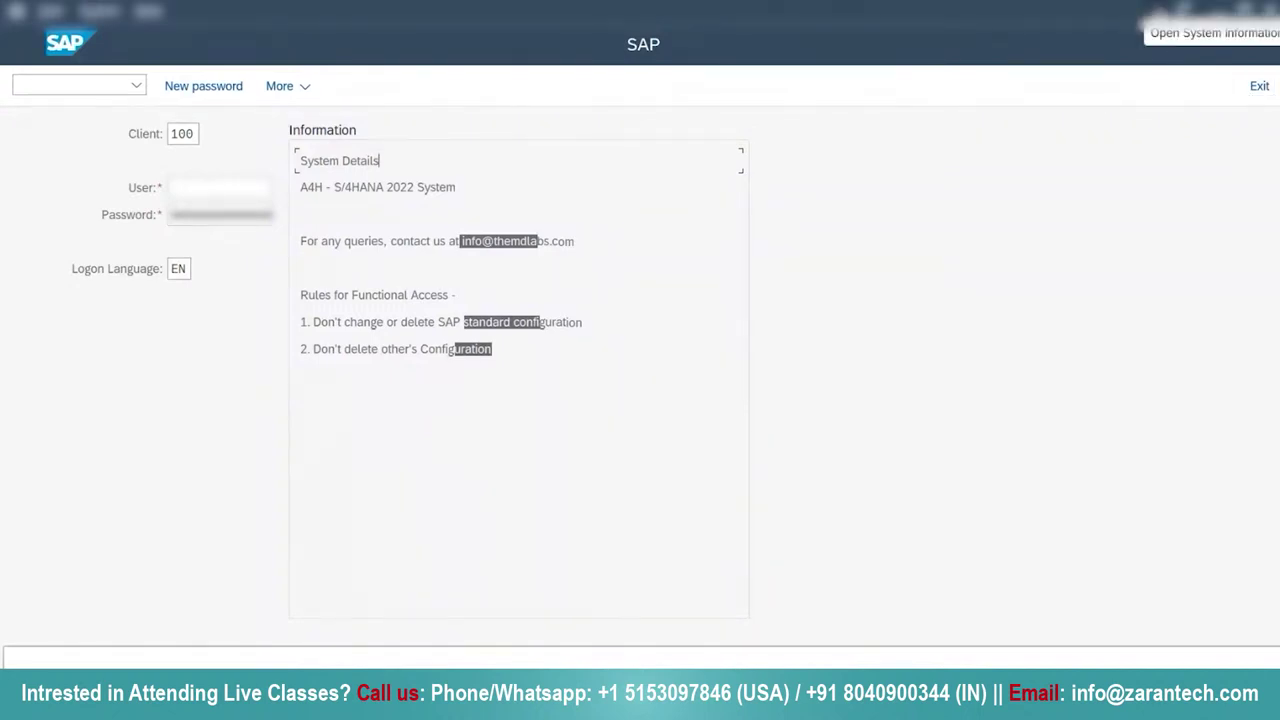
click(1260, 87)
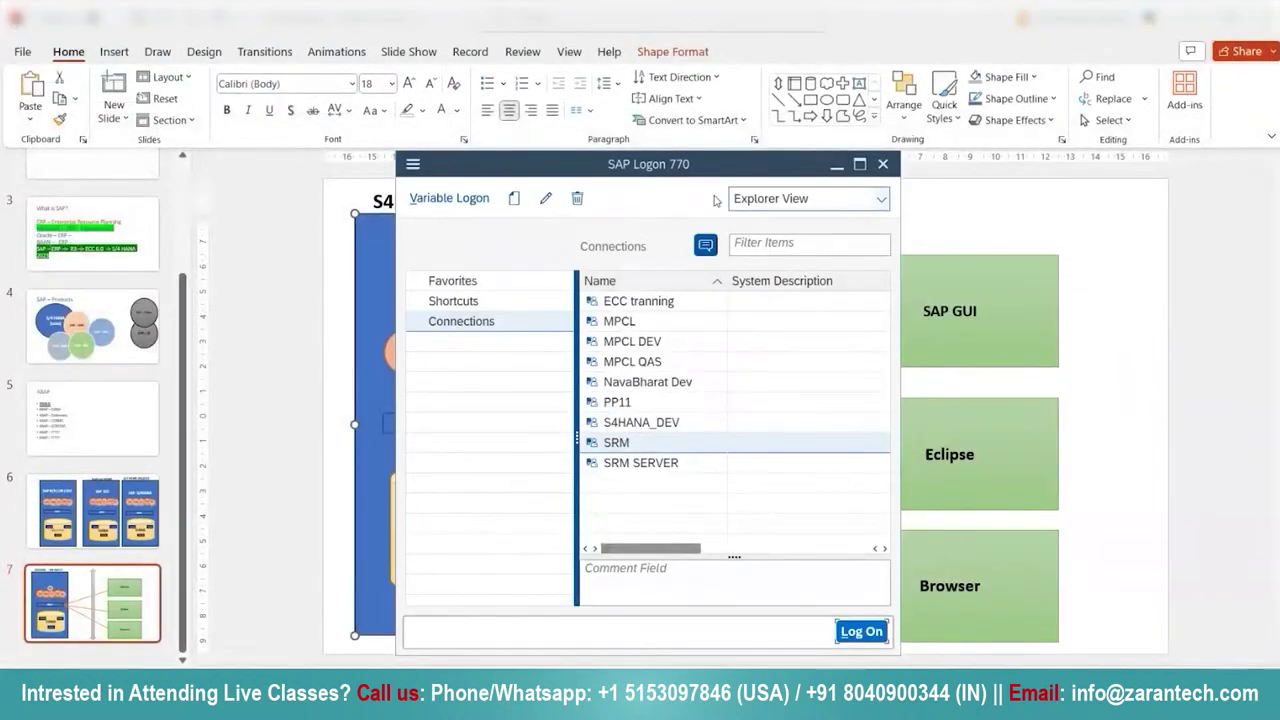
Minimize SAP Logon and bring the SAP Easy Access session to the front as a maximized window
click(838, 164)
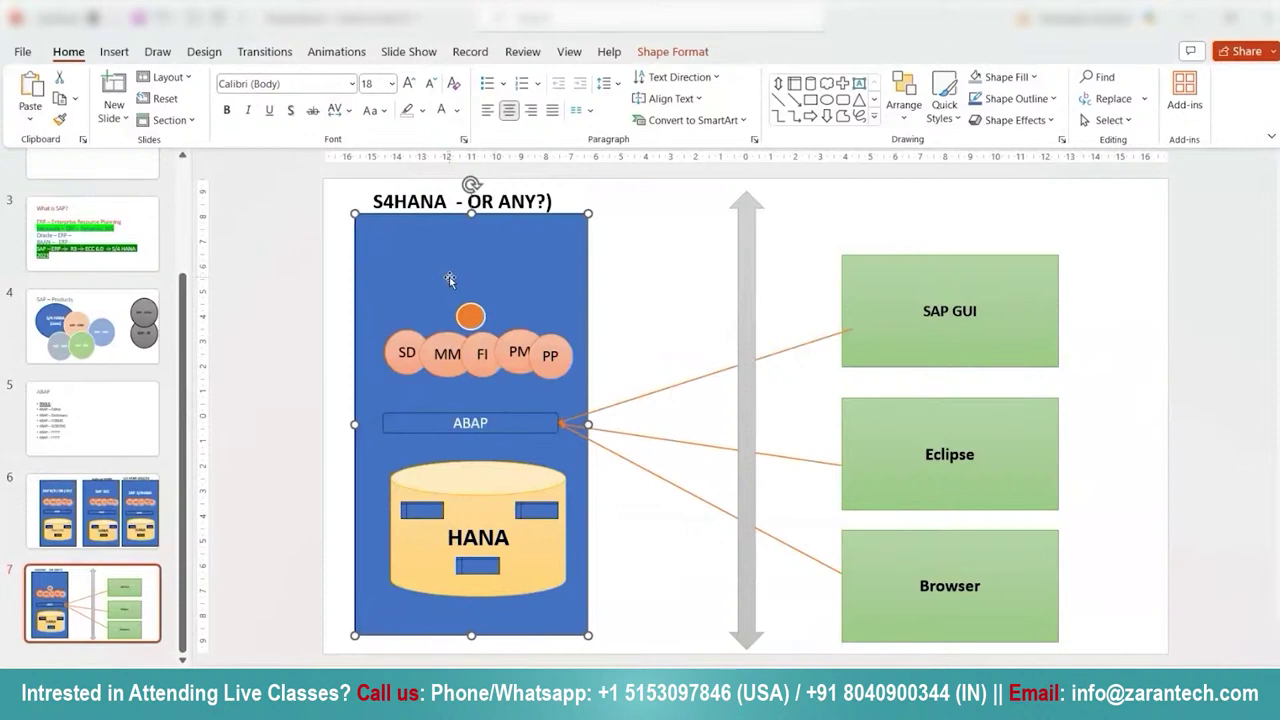
mouse_move(943, 705)
mouse_move(646, 705)
click(836, 652)
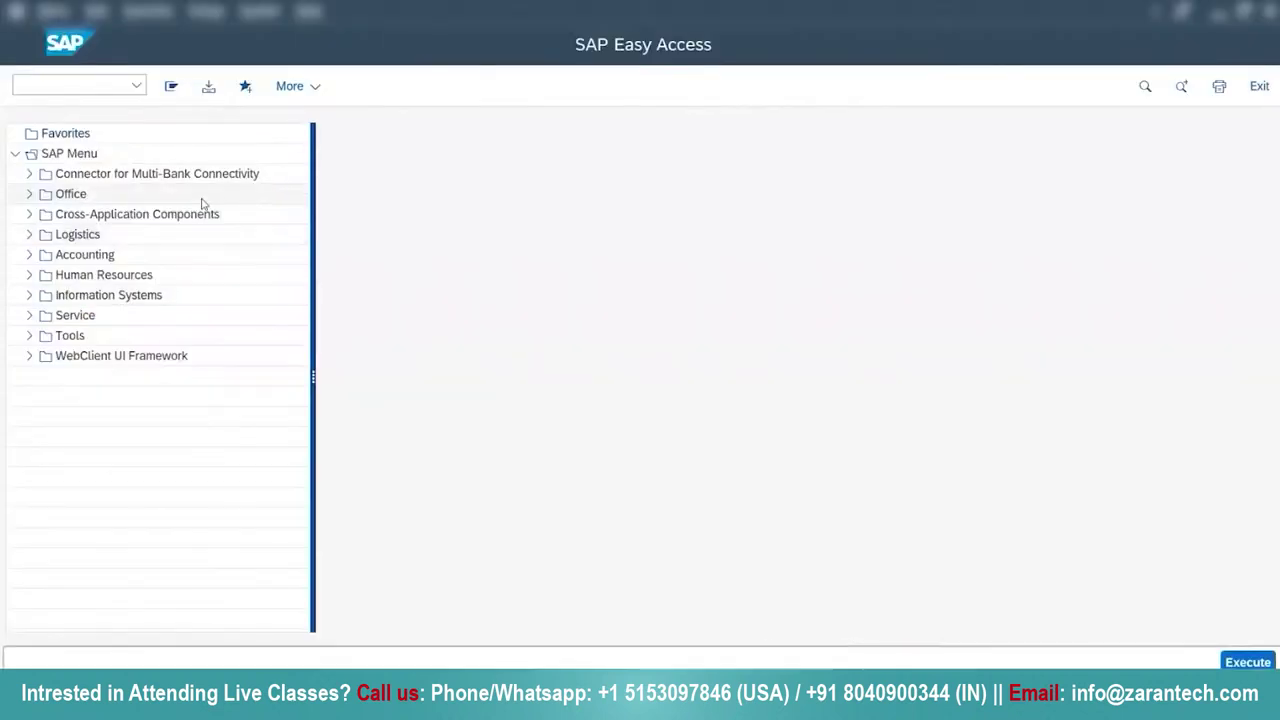
double_click(711, 49)
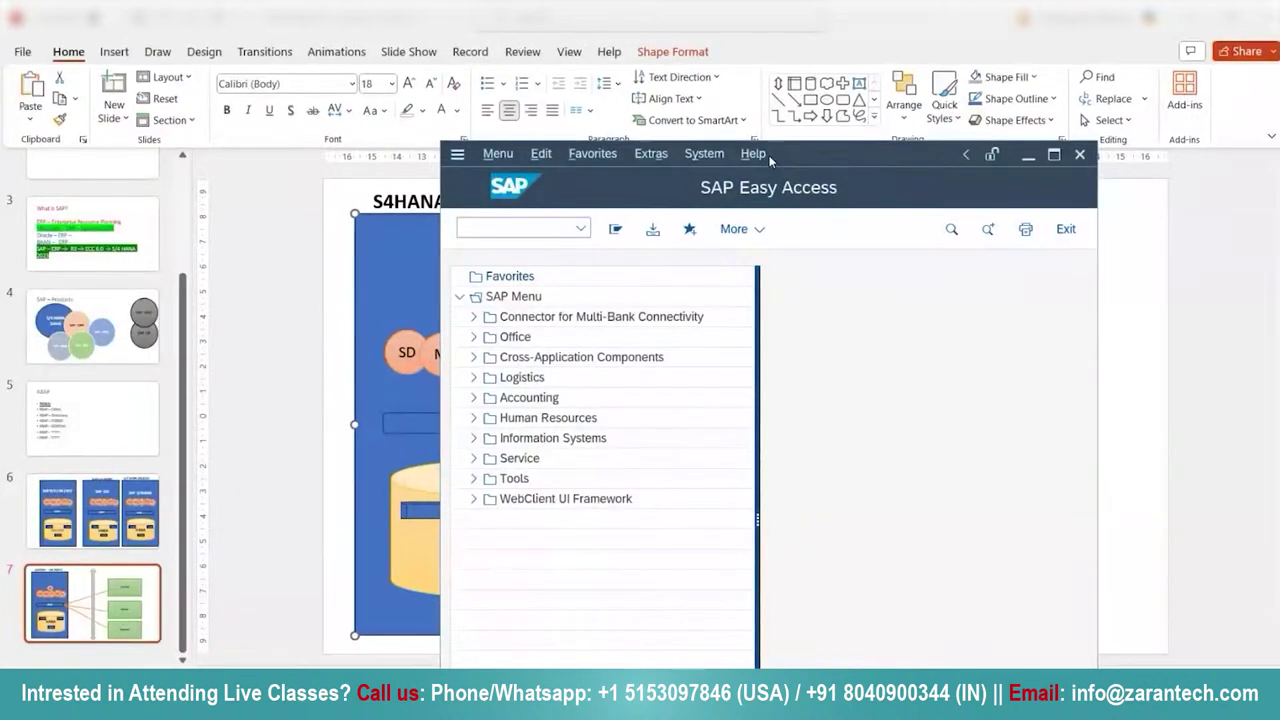
double_click(769, 155)
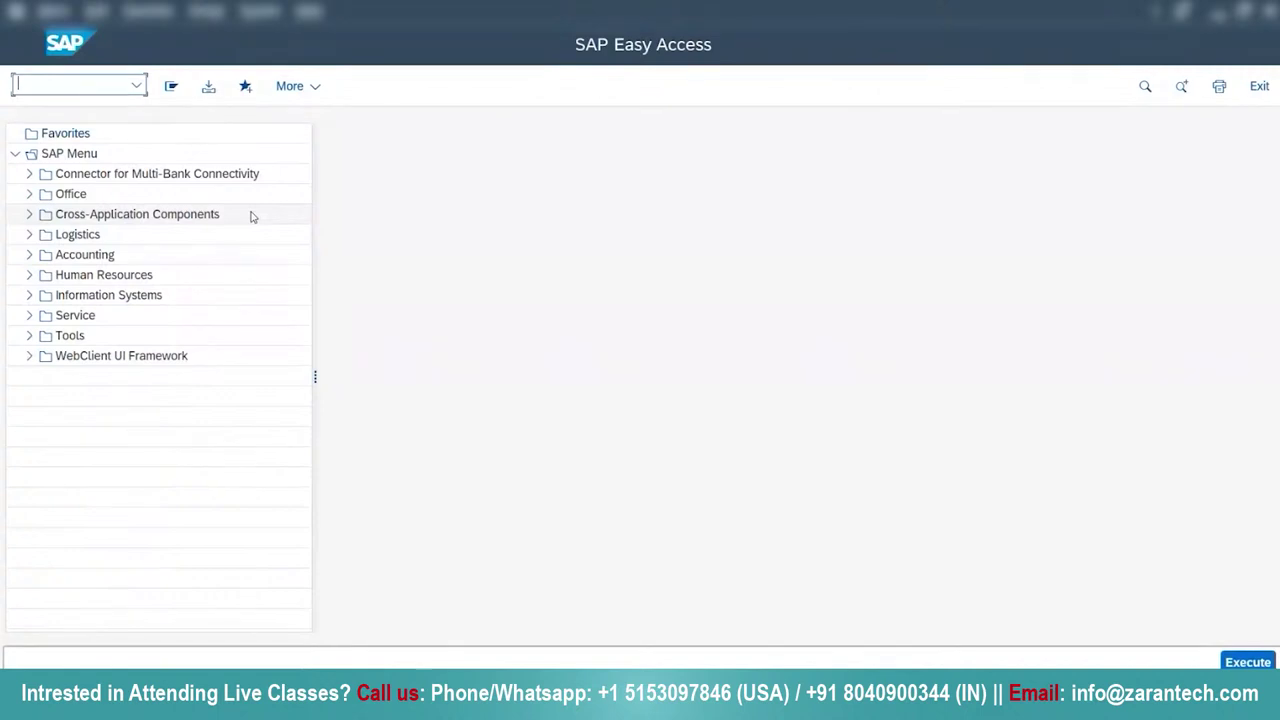
Open the system status information for the current SAP session
click(262, 11)
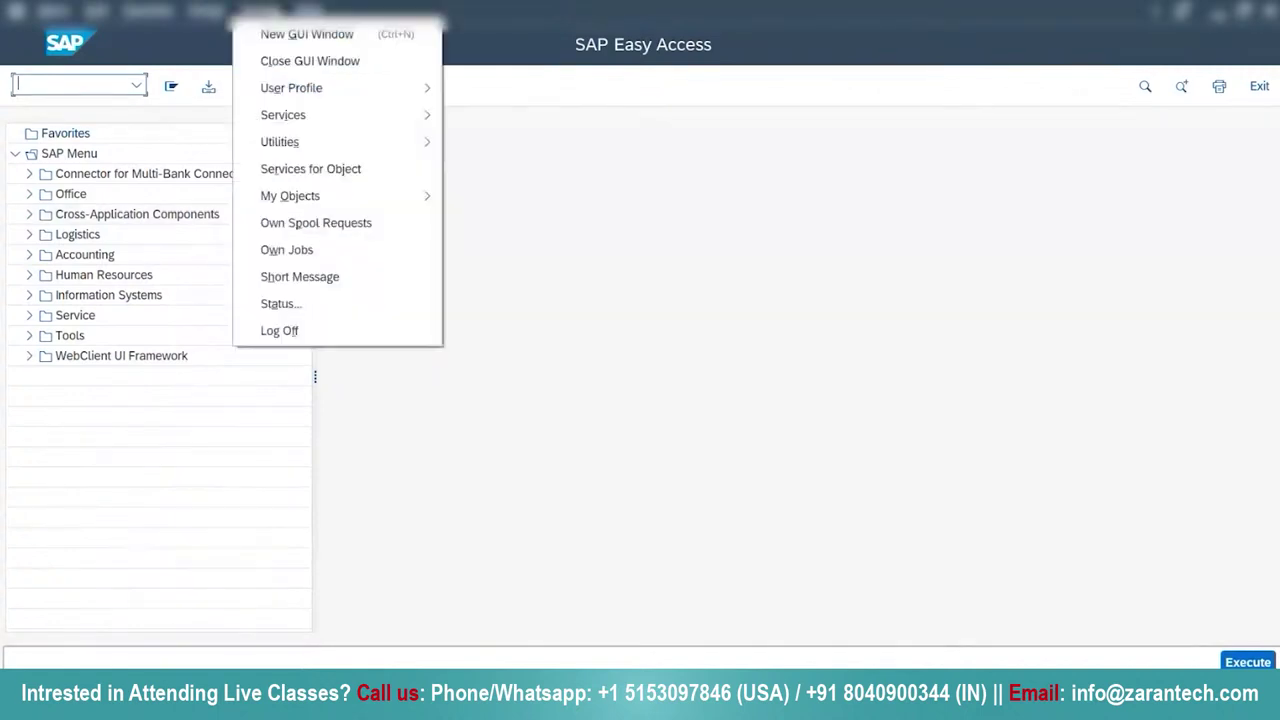
click(316, 308)
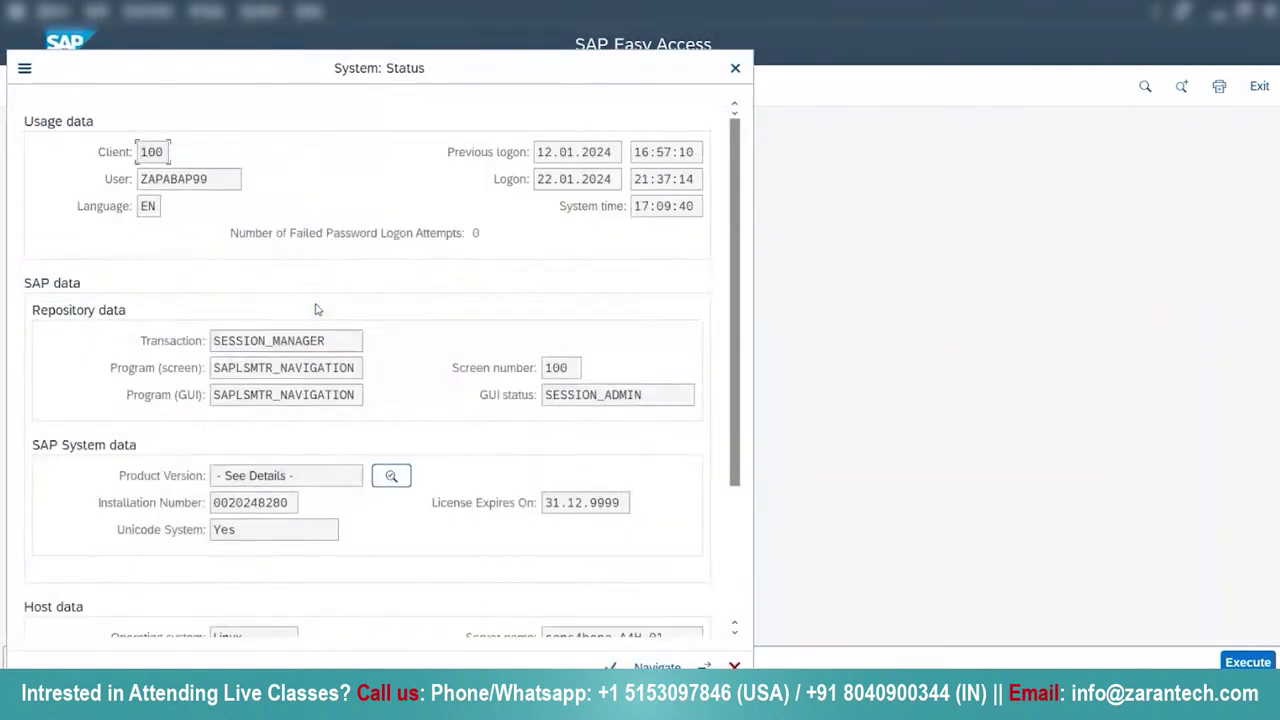
Examine the installed product versions from the system status, widening the Release column, and close both the version details and the status
click(391, 478)
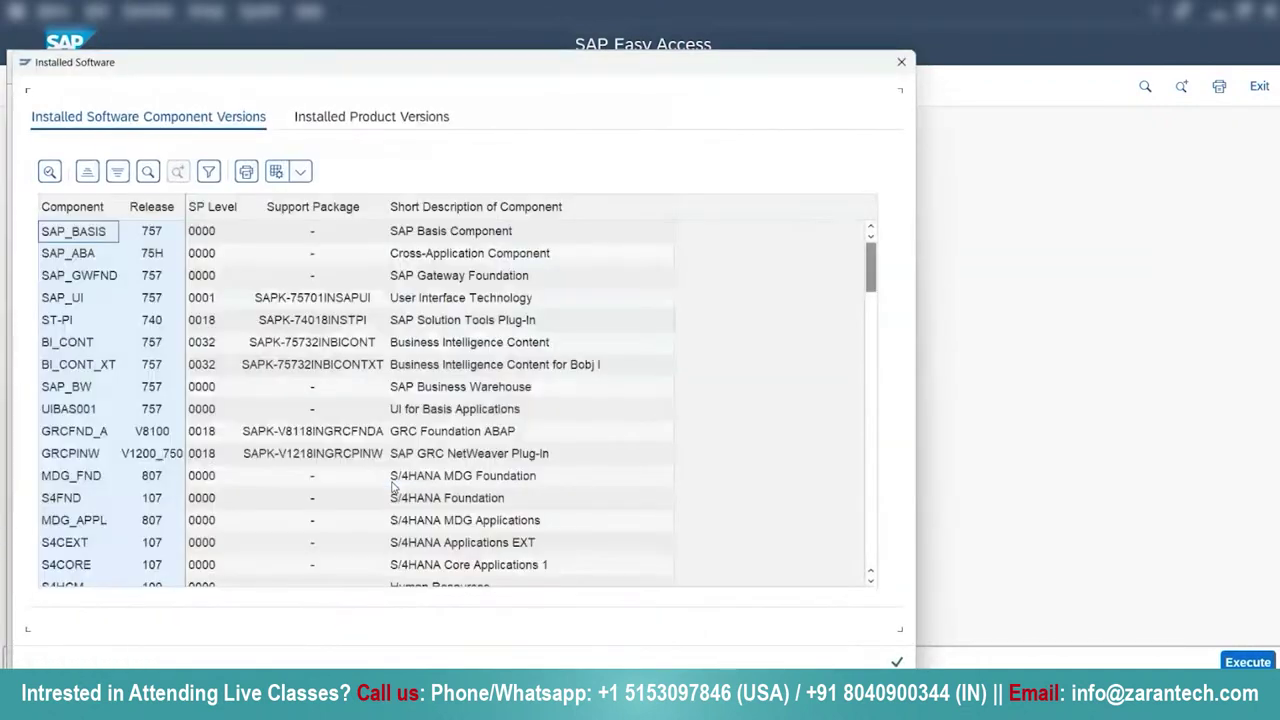
click(377, 120)
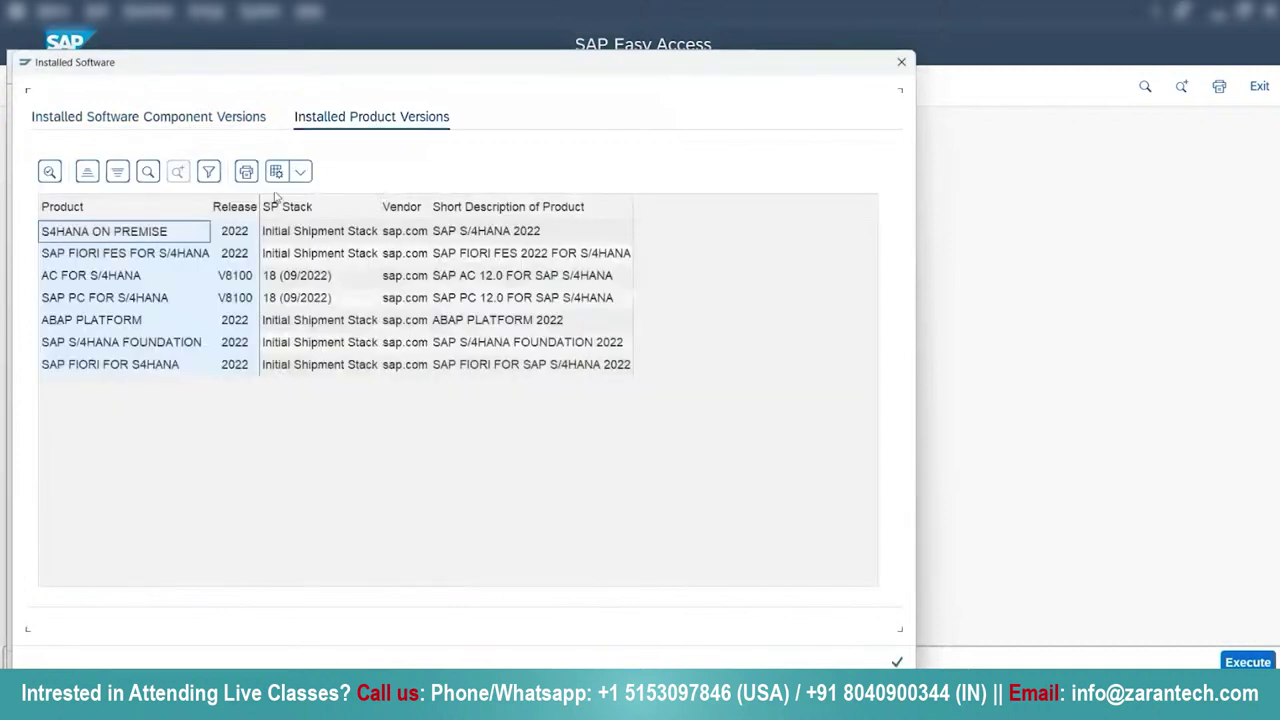
drag(260, 205, 313, 199)
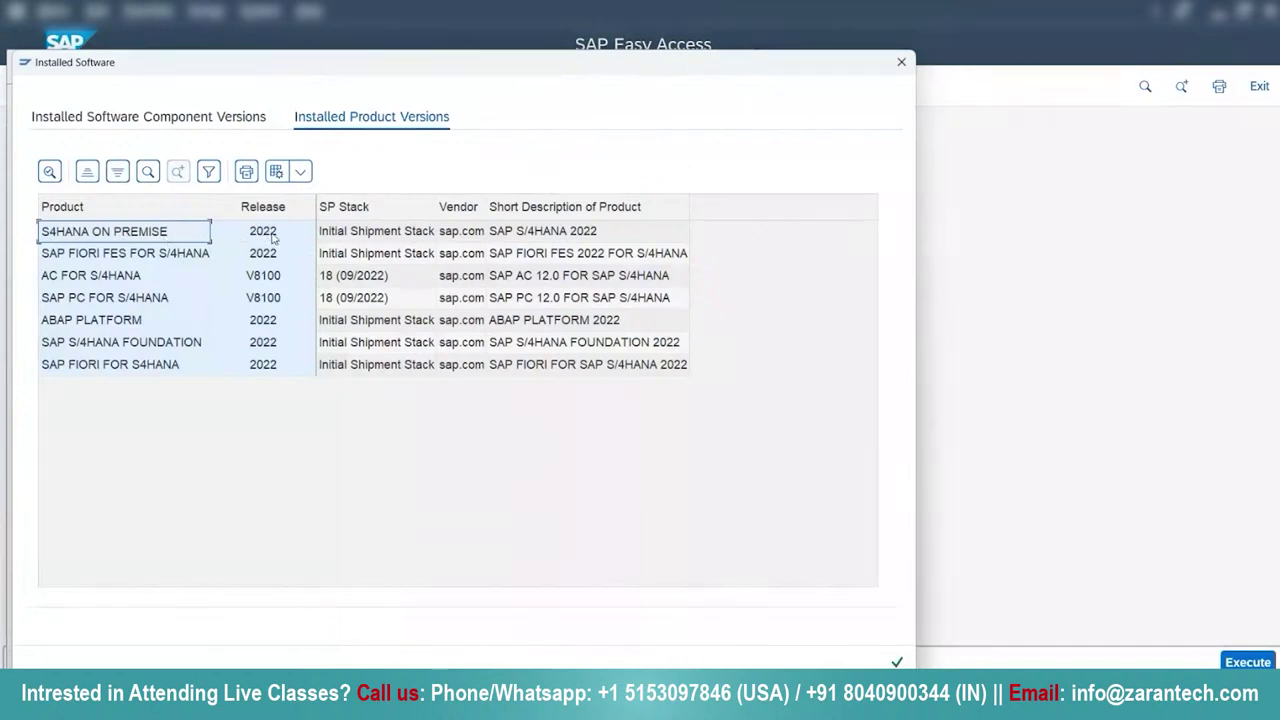
mouse_move(907, 657)
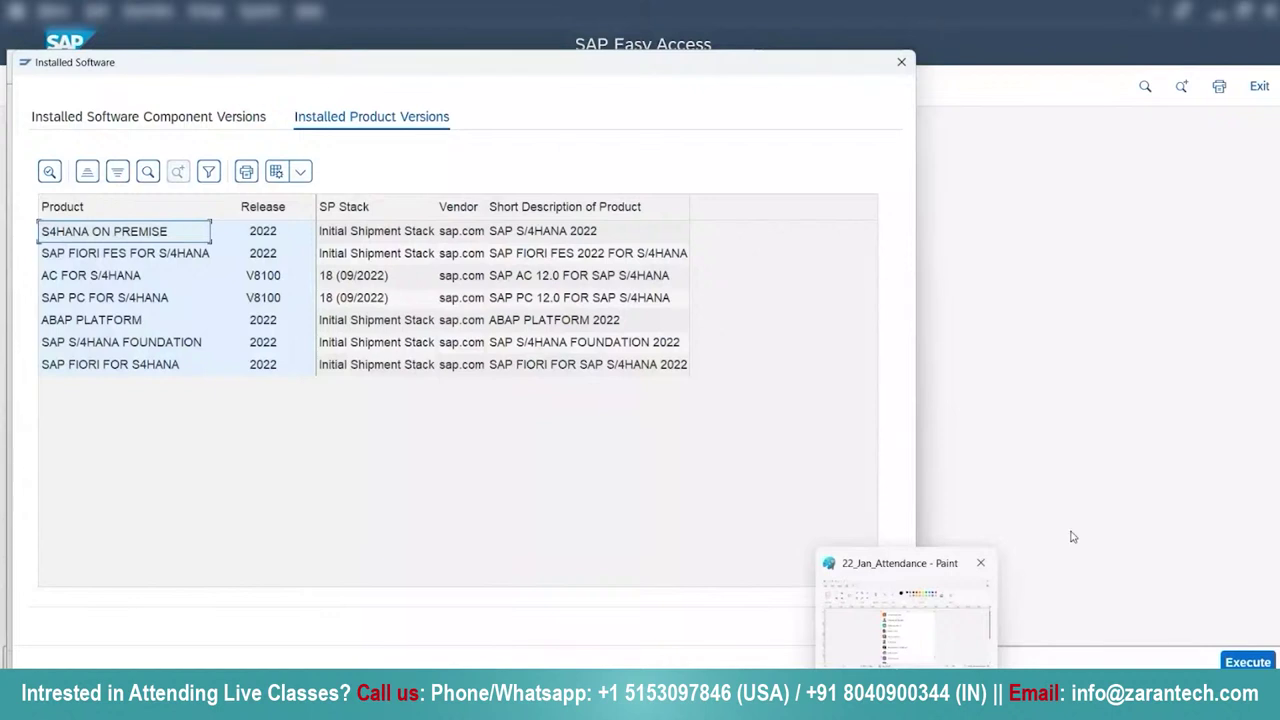
click(898, 661)
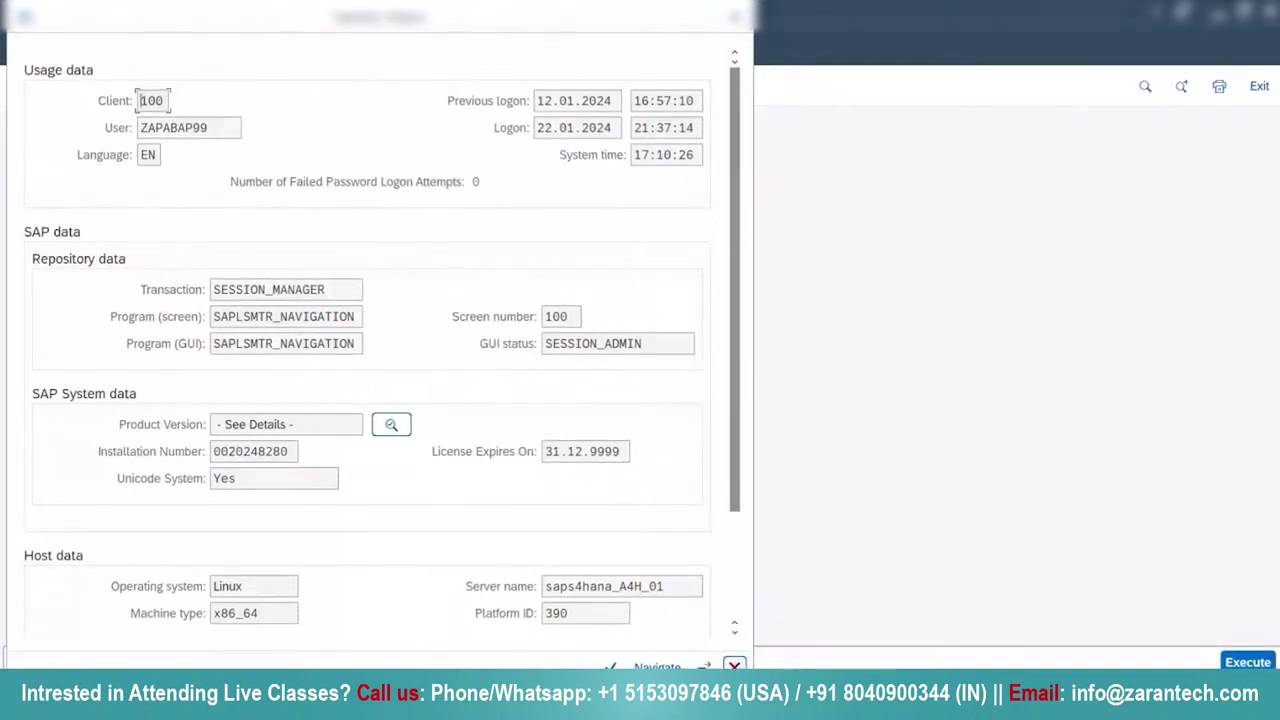
click(735, 665)
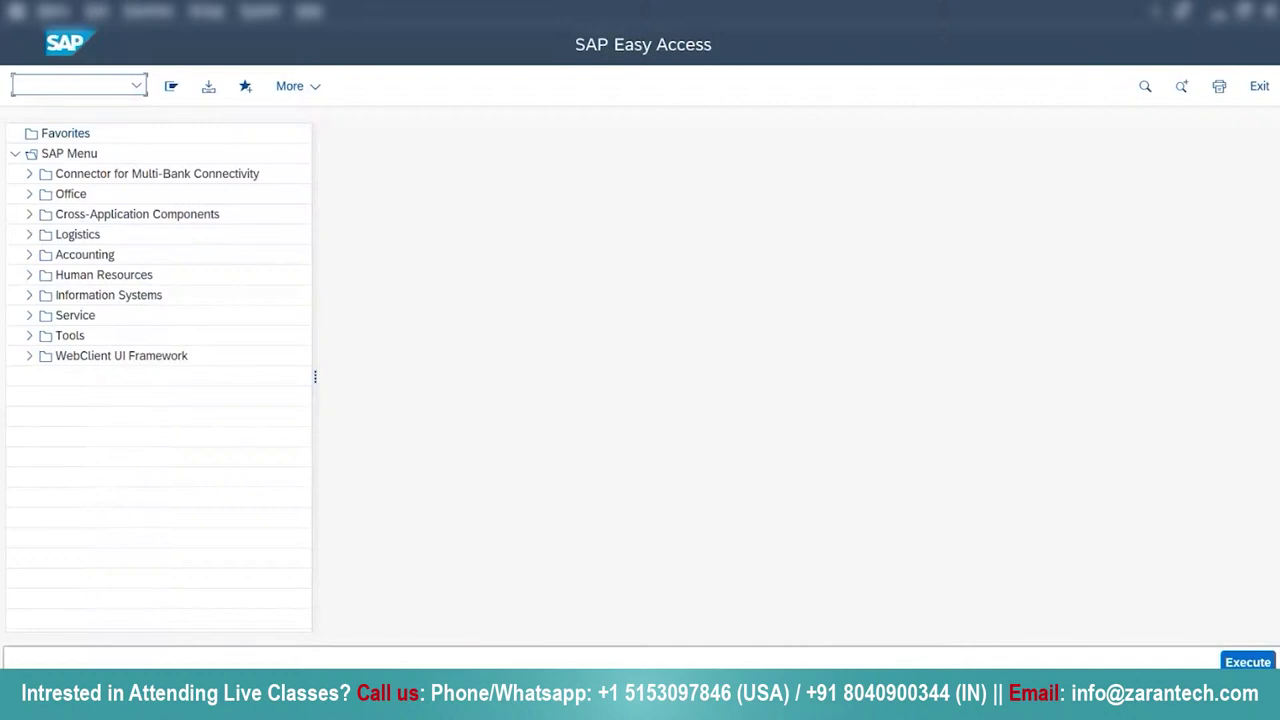
Reopen the system status, review the installed product versions again, and close the version details
click(272, 14)
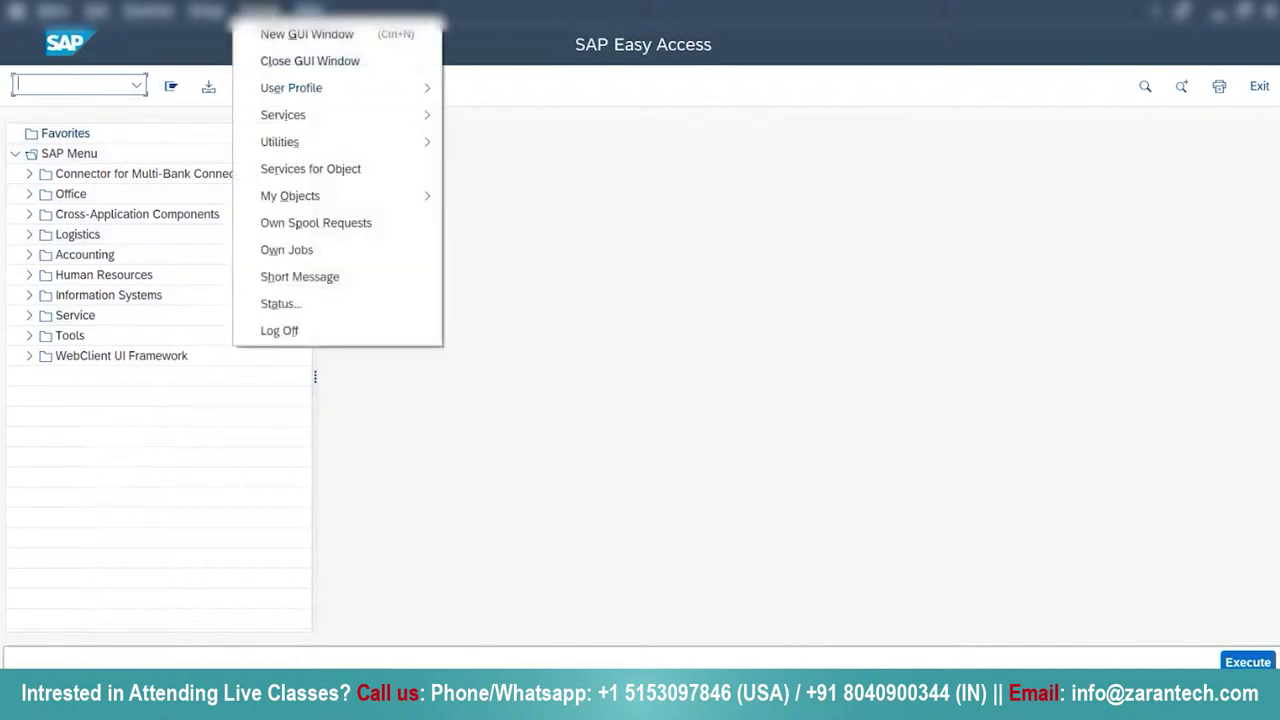
click(335, 305)
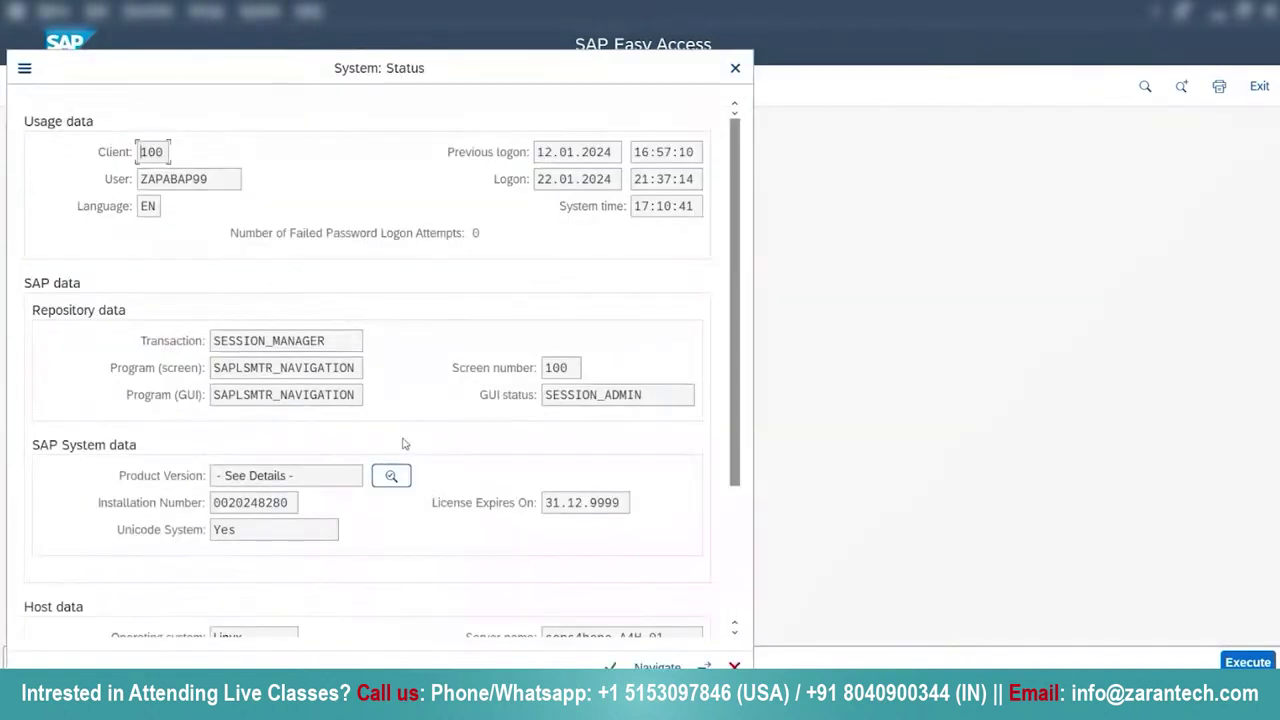
click(391, 477)
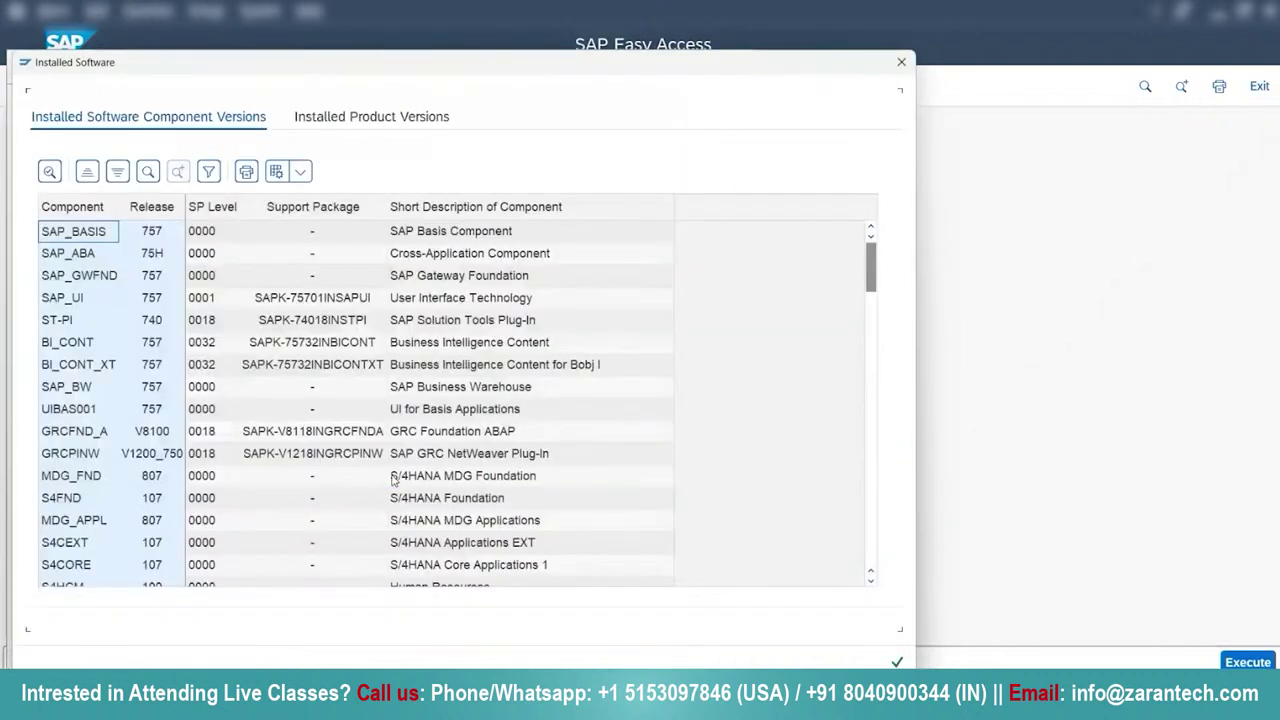
click(364, 117)
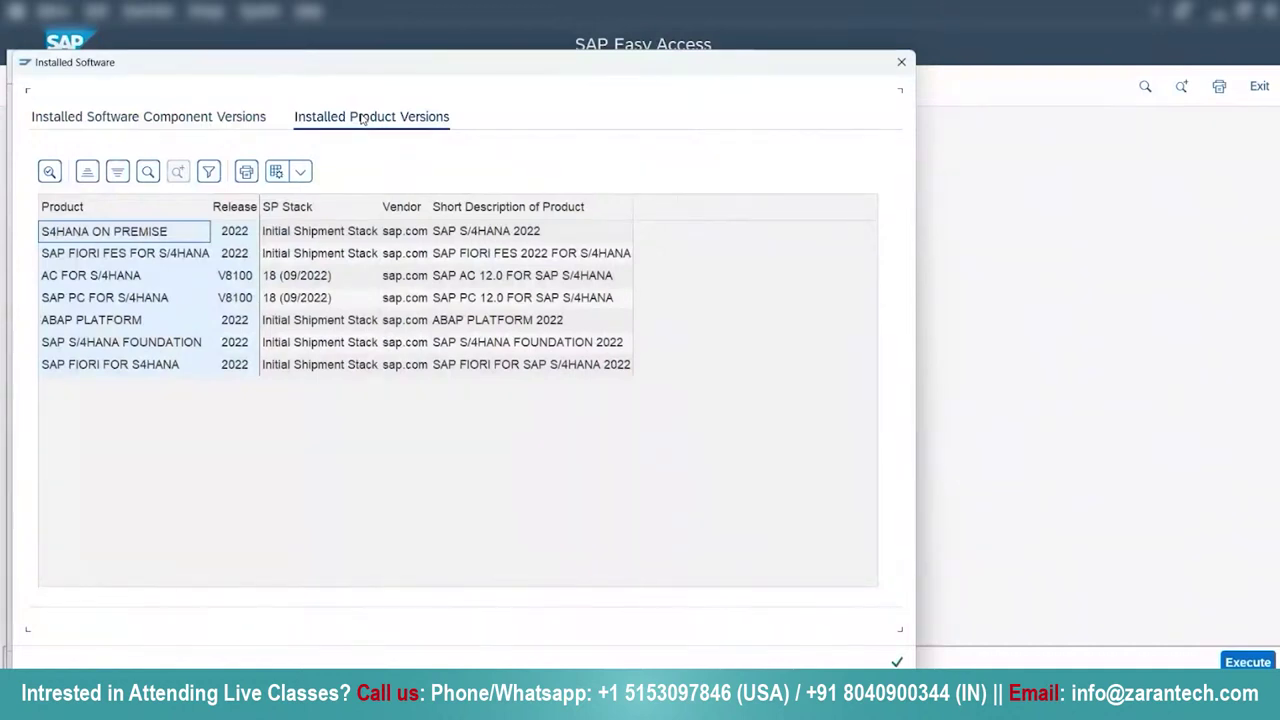
key(Escape)
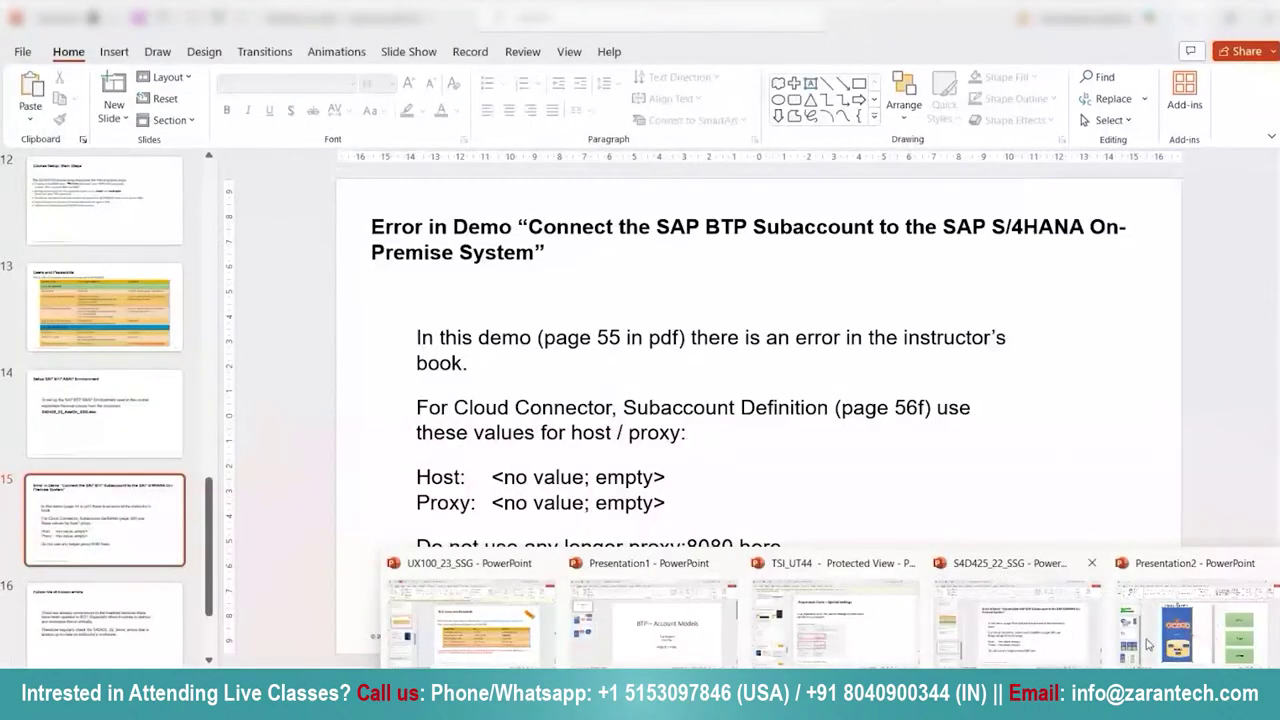
Switch to Presentation2 in PowerPoint and restore the SAP GUI connector line to the upper part of the blue S4HANA box
click(1148, 645)
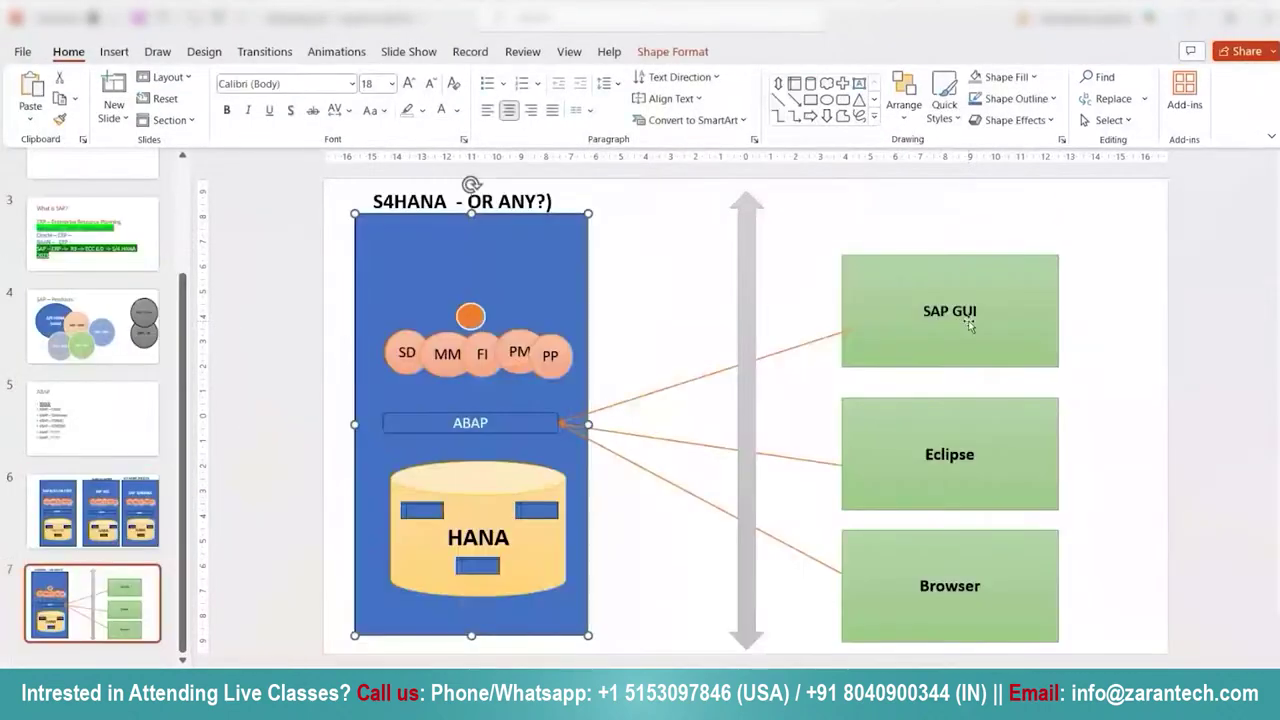
click(970, 325)
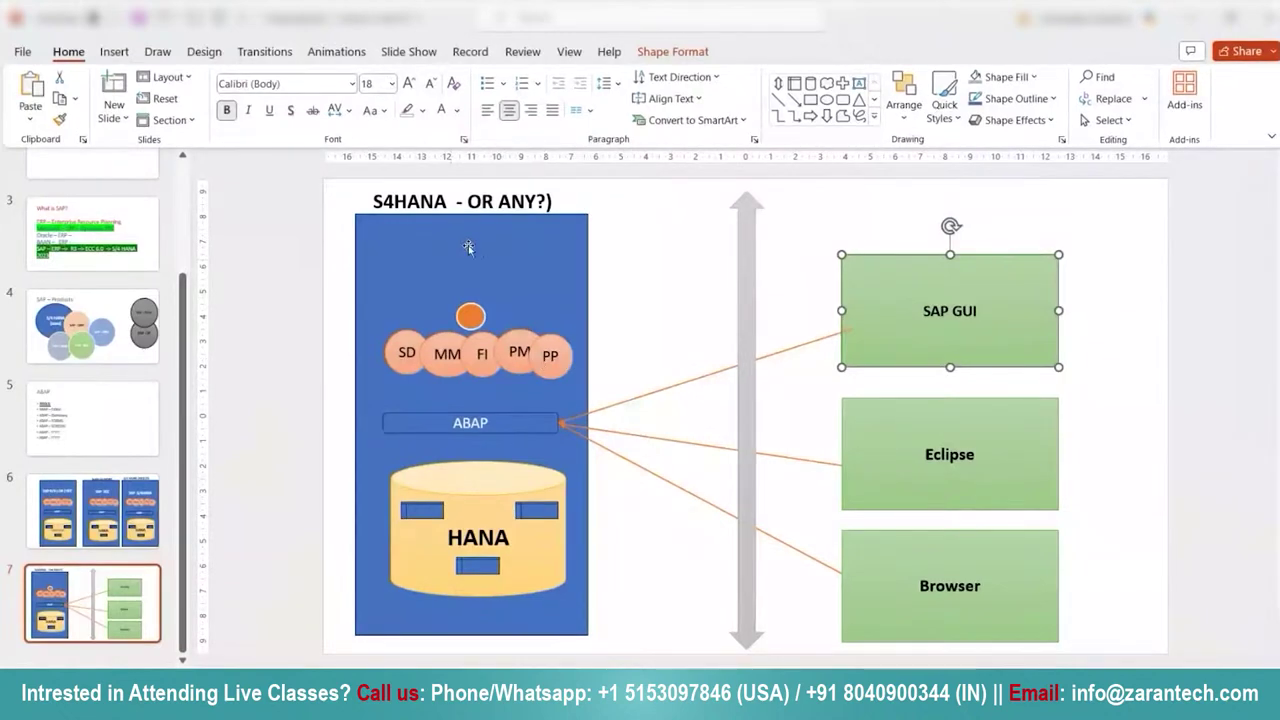
key(ctrl+z)
click(671, 363)
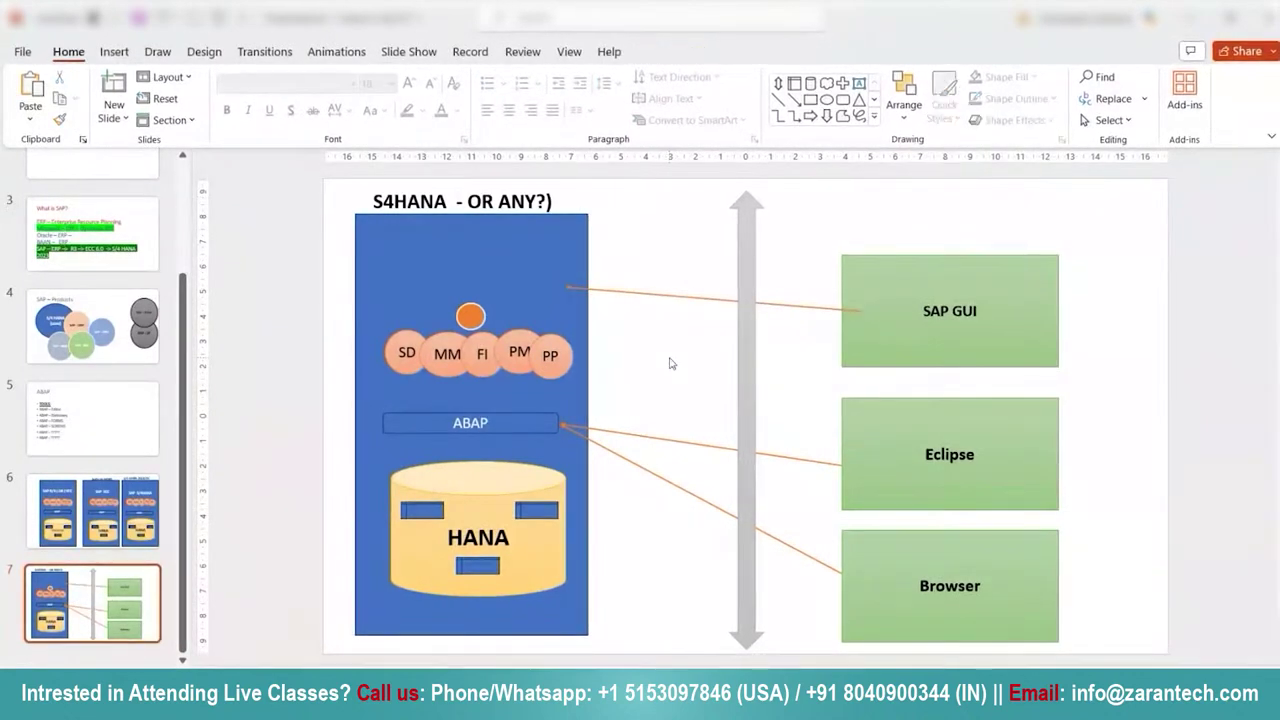
Add "(2022)" directly after S4HANA in the heading above the blue system box
click(444, 203)
text((2022))
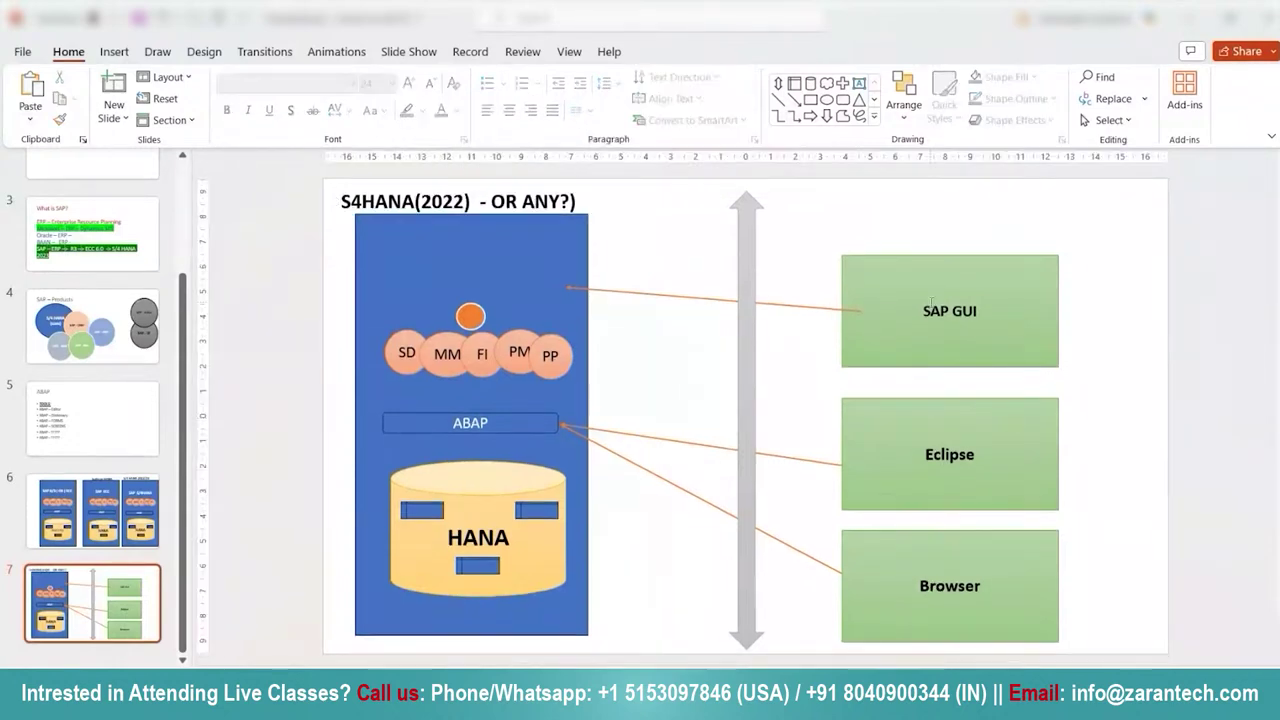
click(930, 310)
click(511, 269)
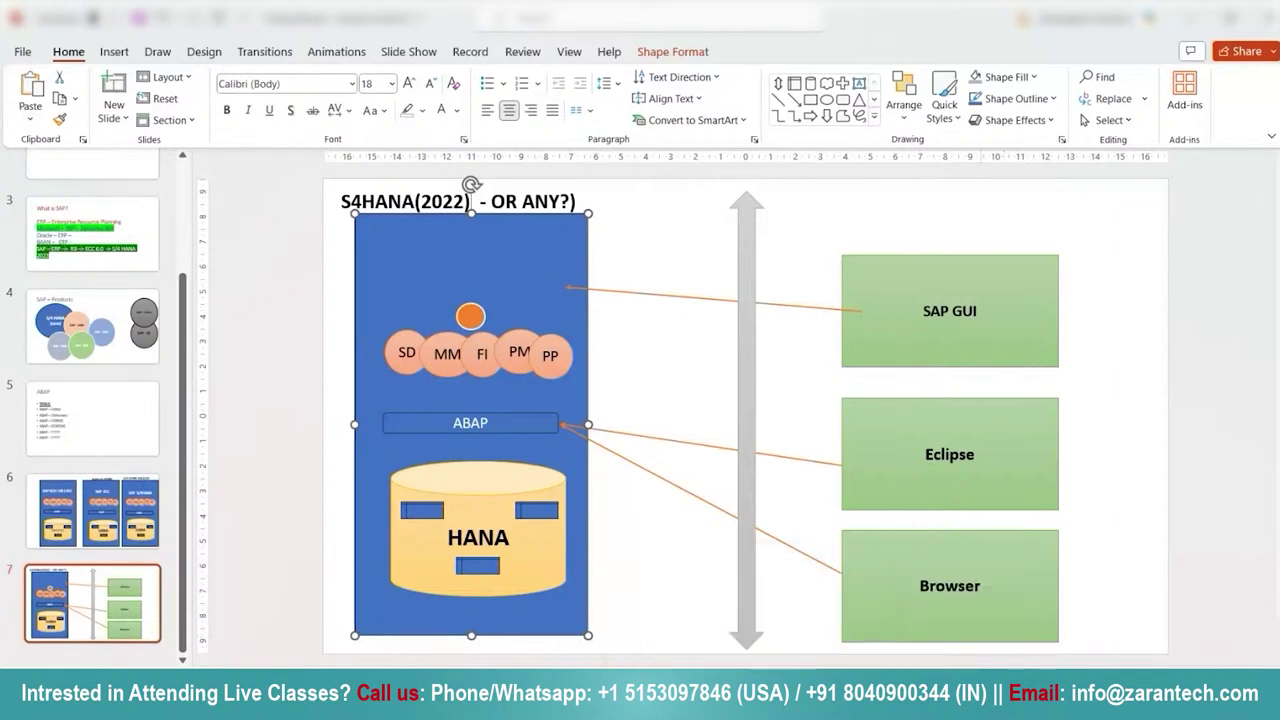
Switch to the SAP Easy Access session, open the Create Material transaction MM01, and return without creating a material
mouse_move(643, 708)
click(797, 630)
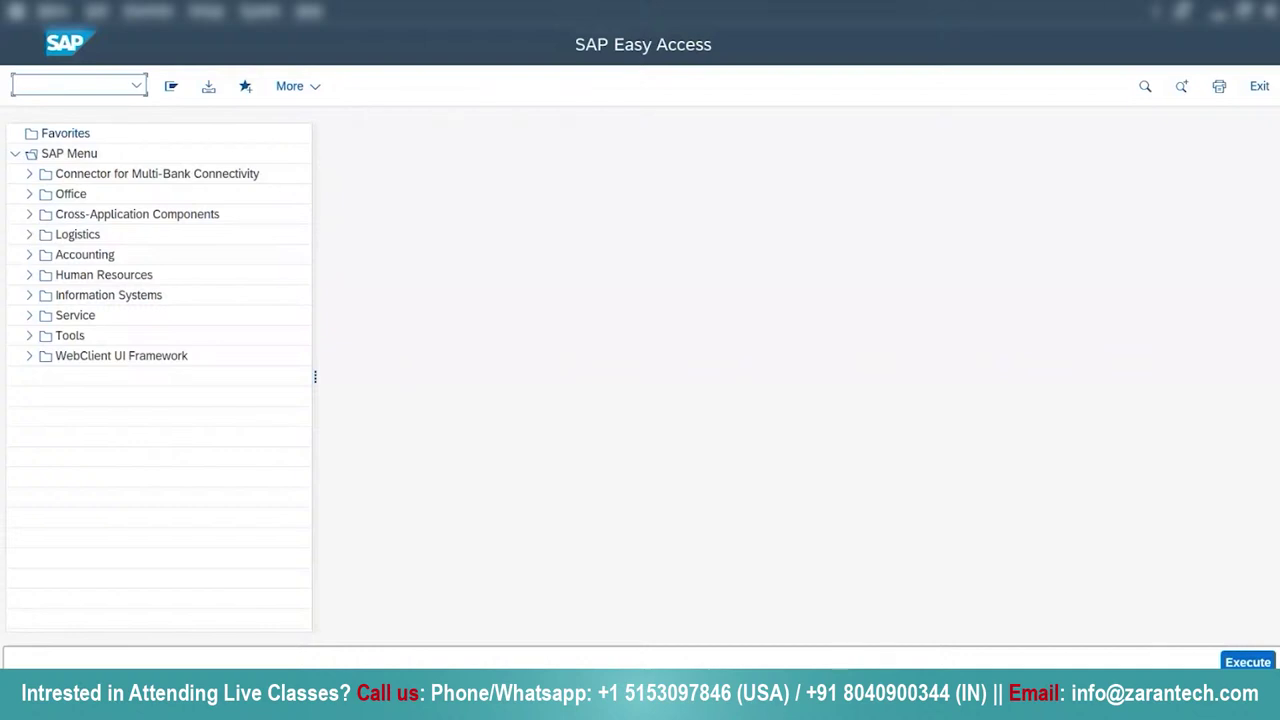
text(MM01)
key(Return)
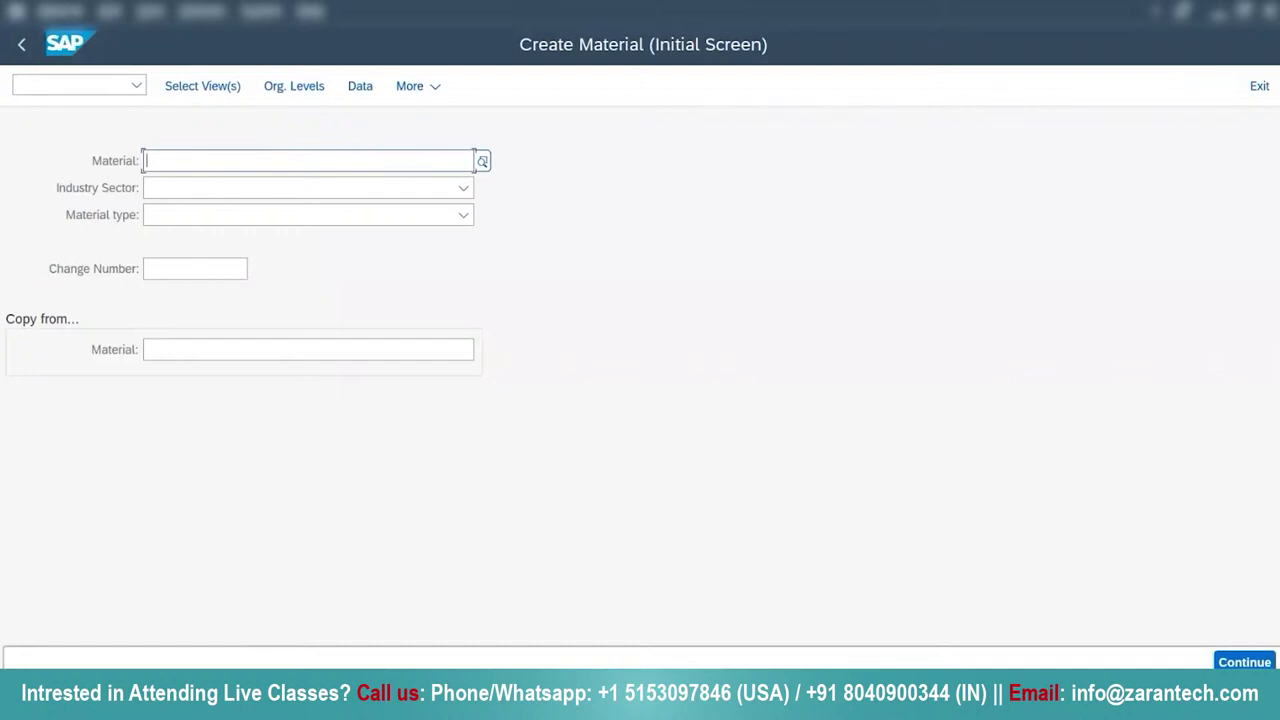
click(23, 46)
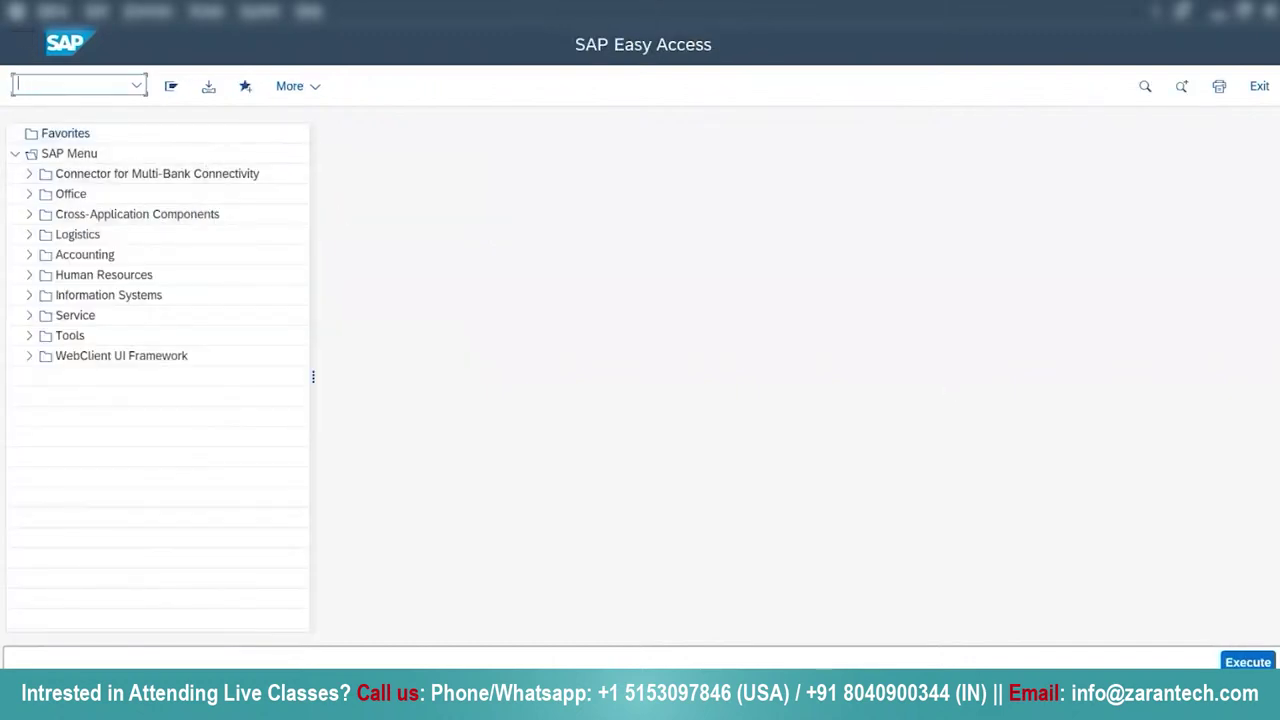
Open the Create Purchase Order transaction ME21N, close its help area, and expand the Header and Item Overview sections
text(ME21N)
key(Return)
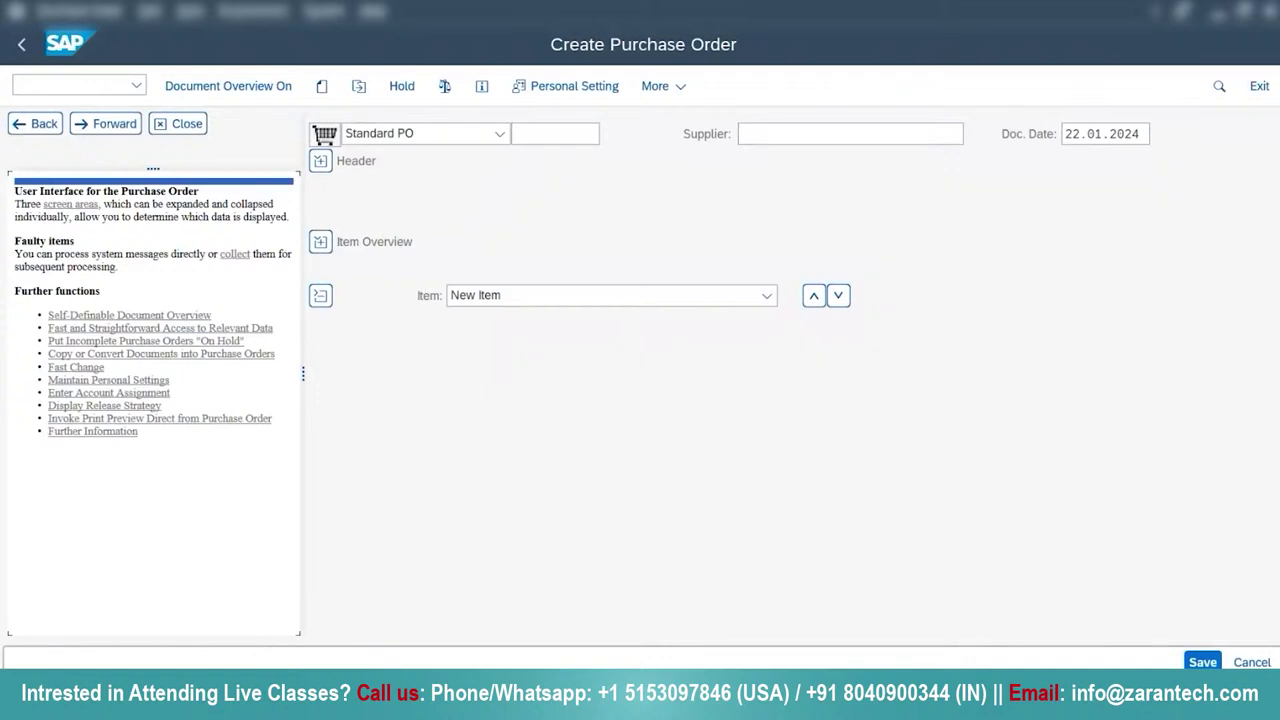
click(188, 124)
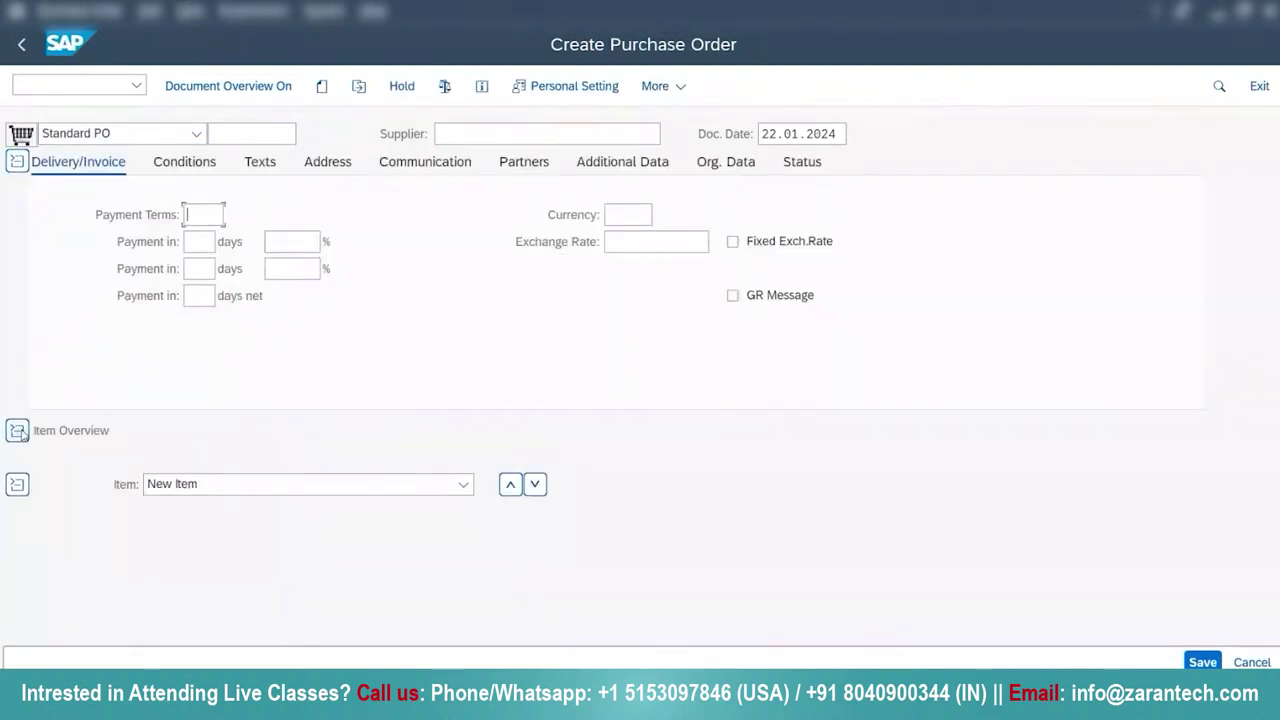
click(18, 431)
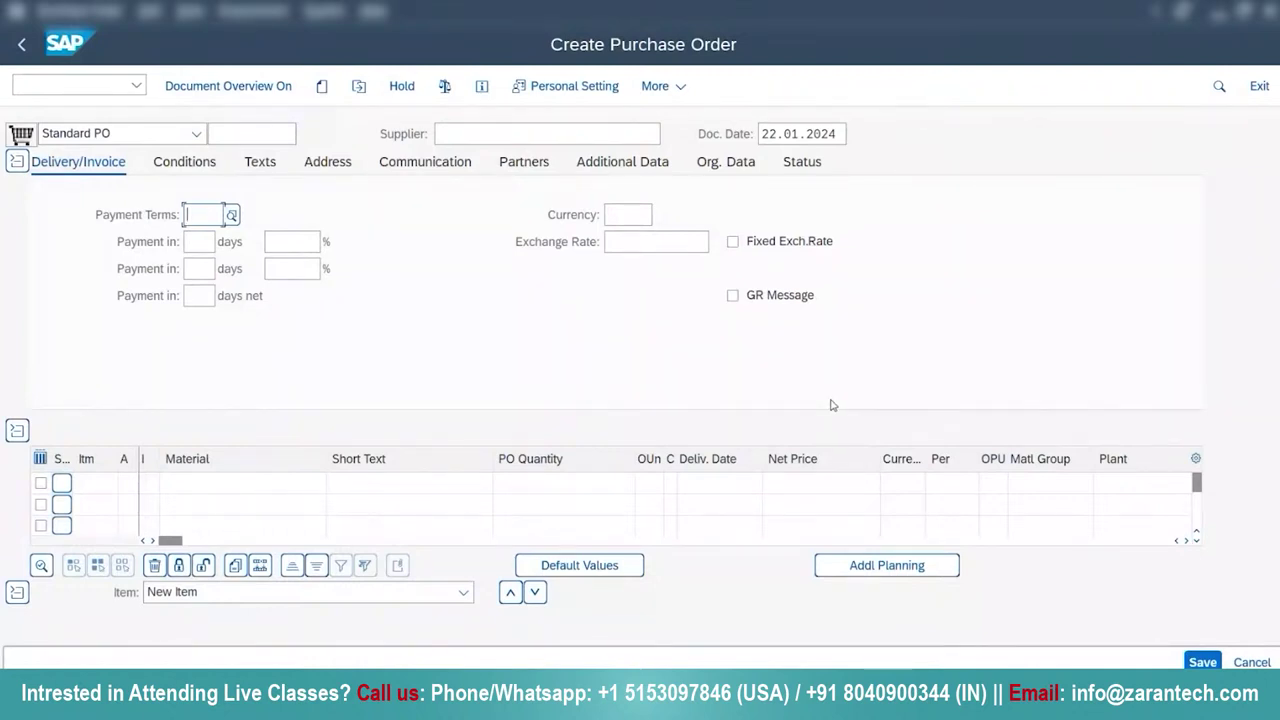
Examine the Fixed Exch.Rate and GR Message options in the purchase order header and leave without saving the order
click(736, 244)
click(734, 297)
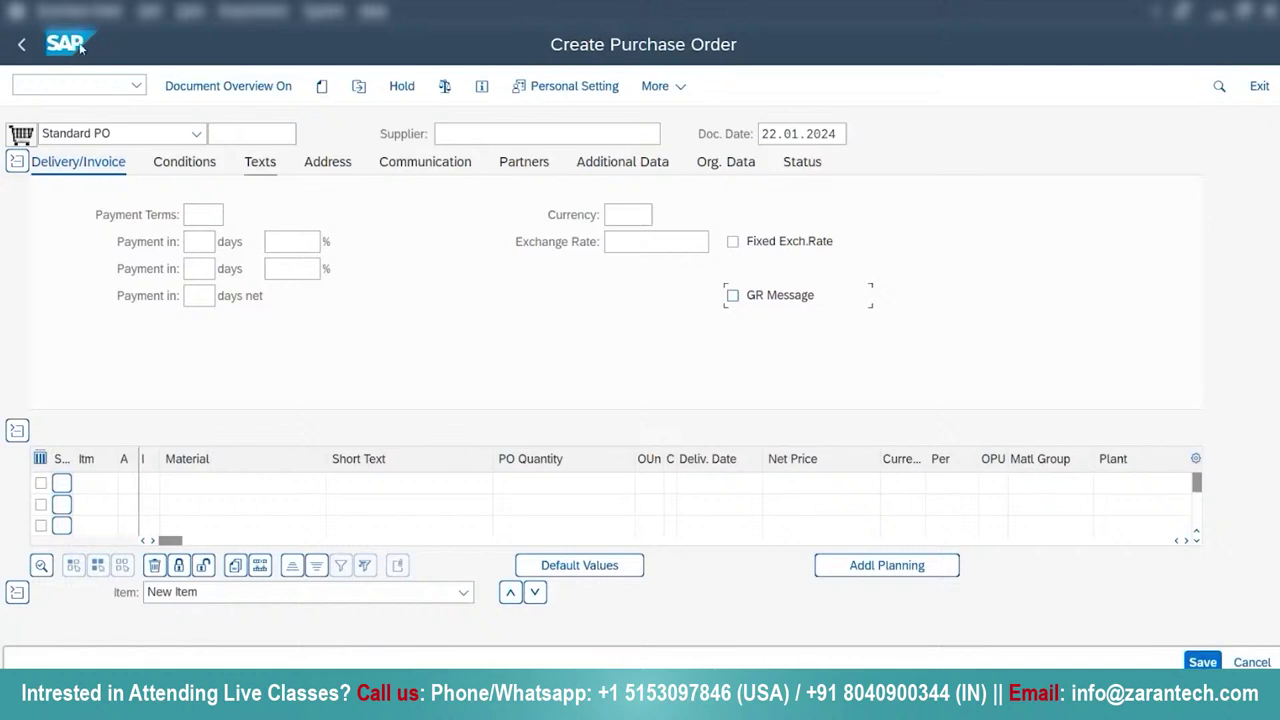
click(24, 45)
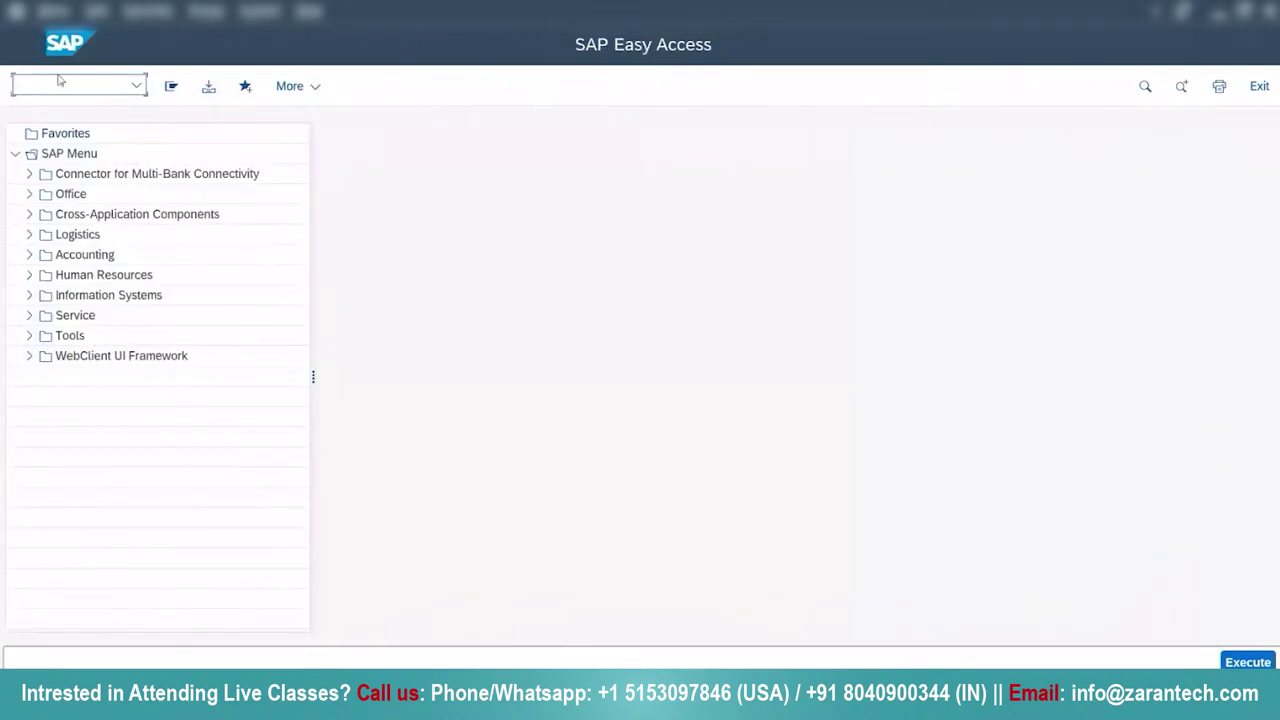
Open the ABAP Dictionary and display the definition of database table EKKO
text(SE)
text(16)
key(Return)
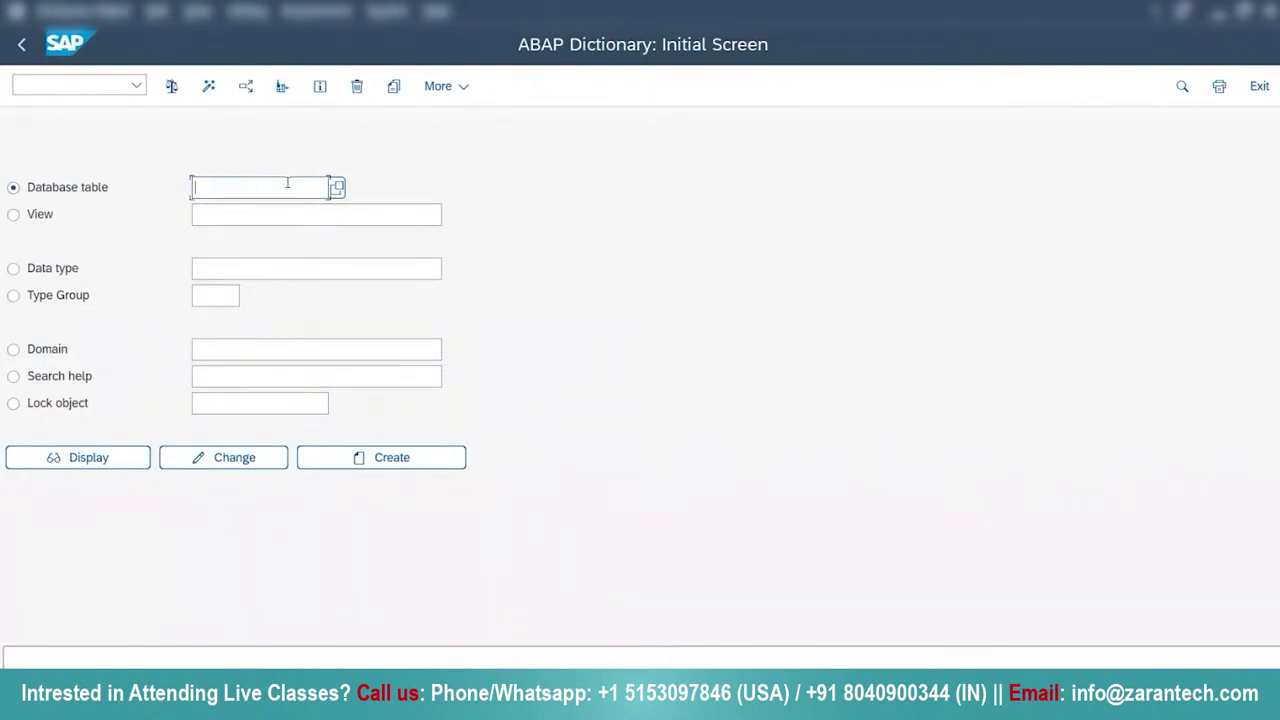
text(EKKO)
key(Return)
click(79, 468)
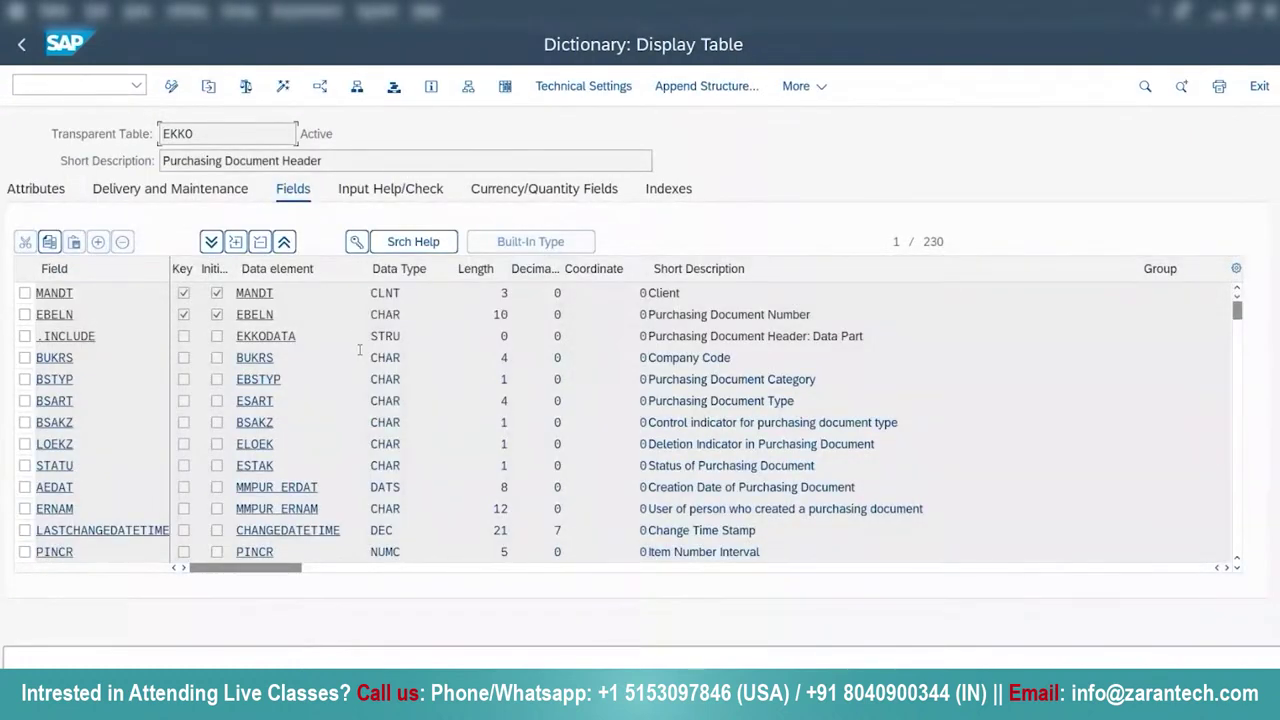
Examine the field list of table EKKO, including data elements, data types, lengths and short descriptions
scroll(150, 530, down, 2)
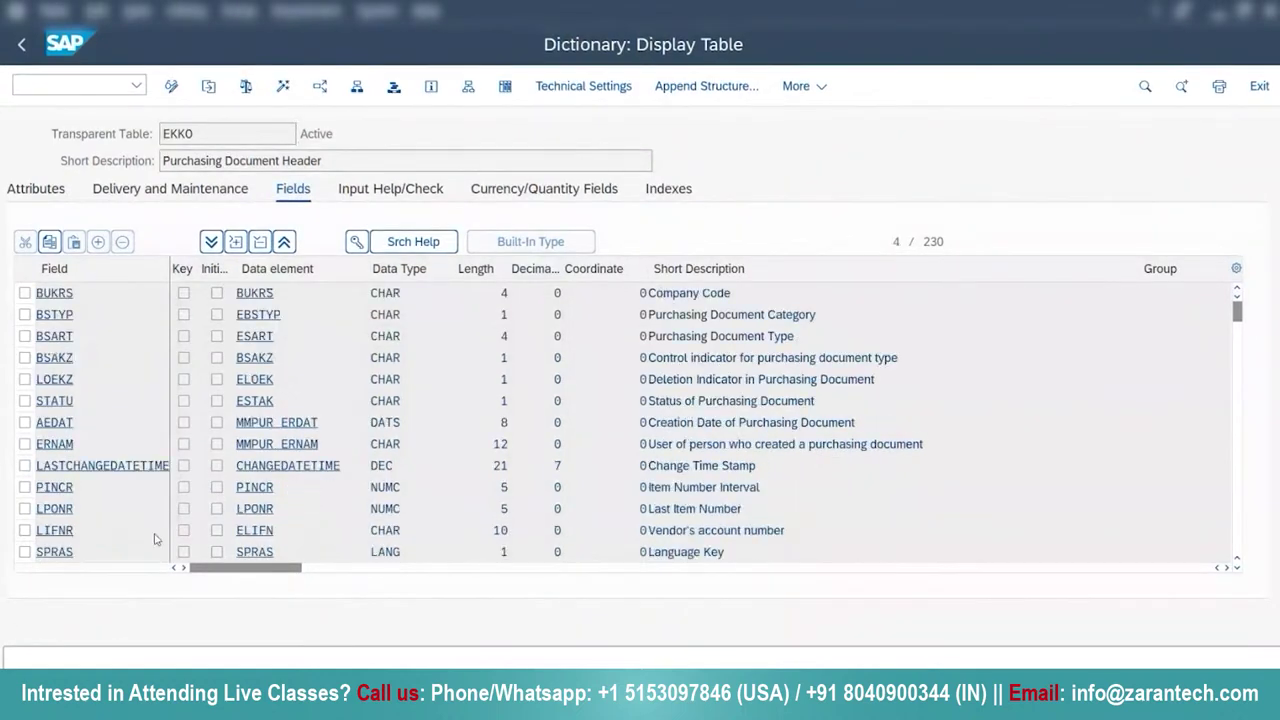
scroll(155, 540, down, 9)
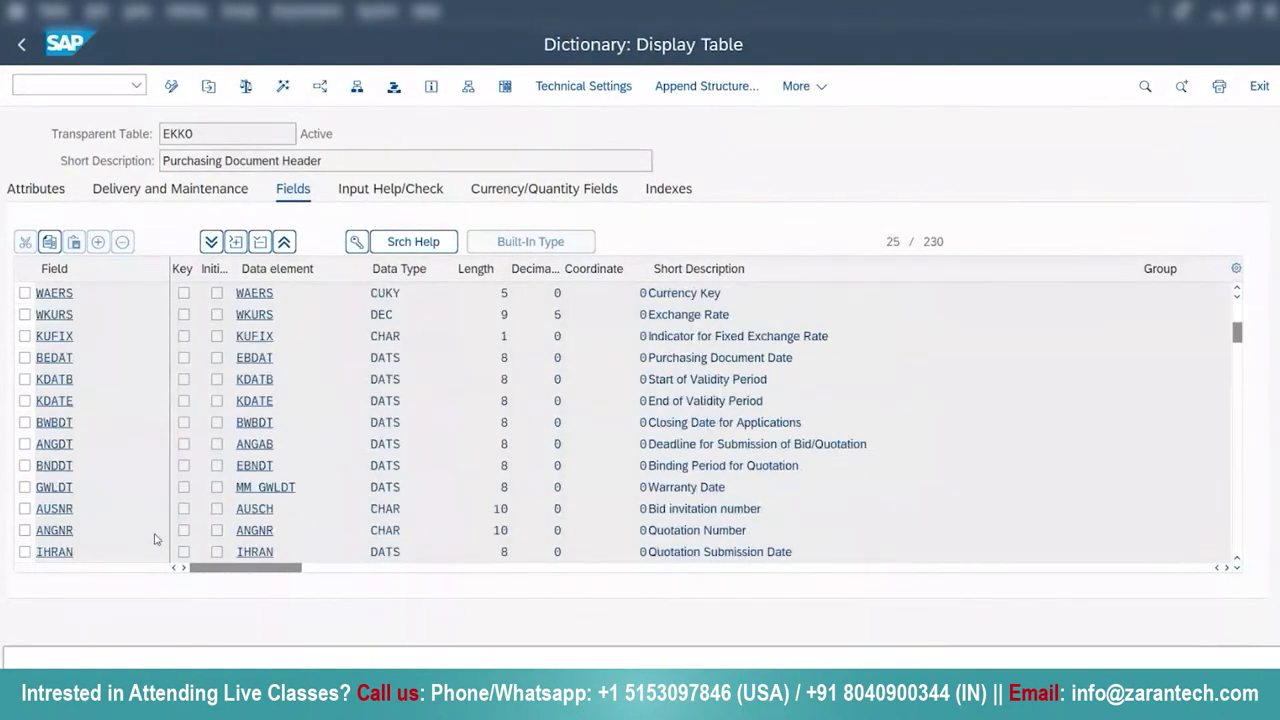
scroll(155, 540, down, 6)
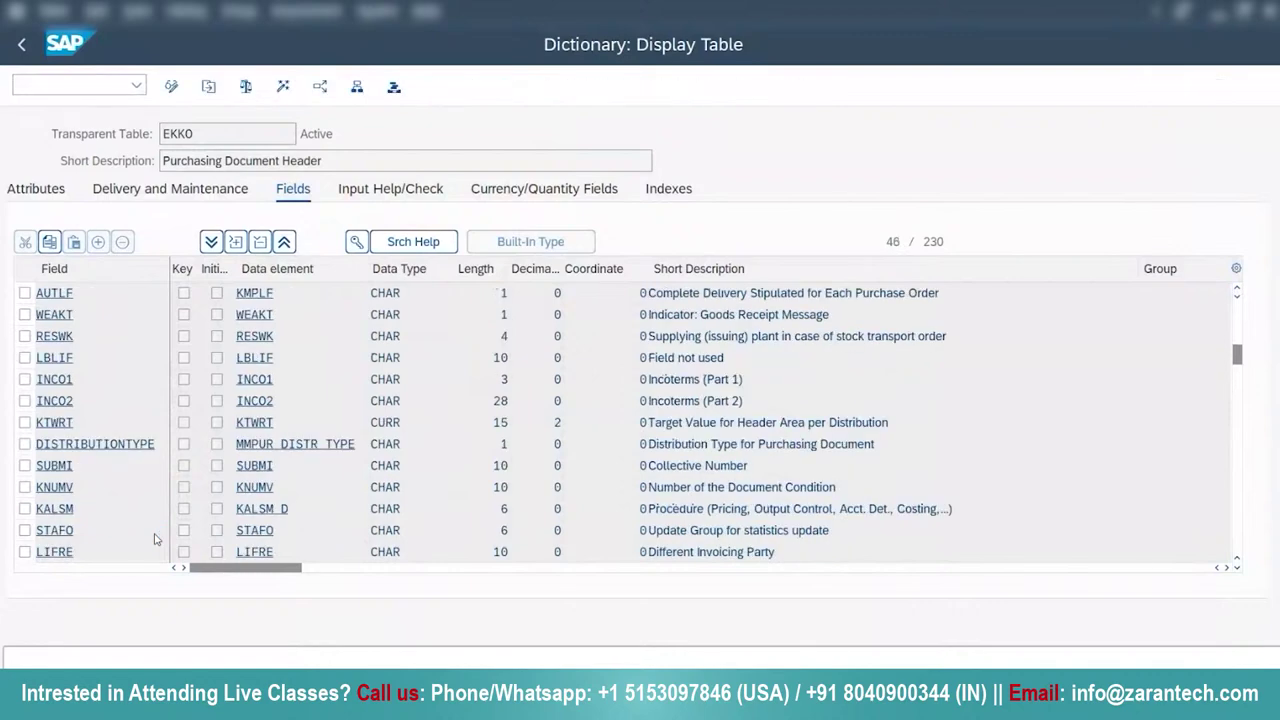
scroll(155, 540, down, 4)
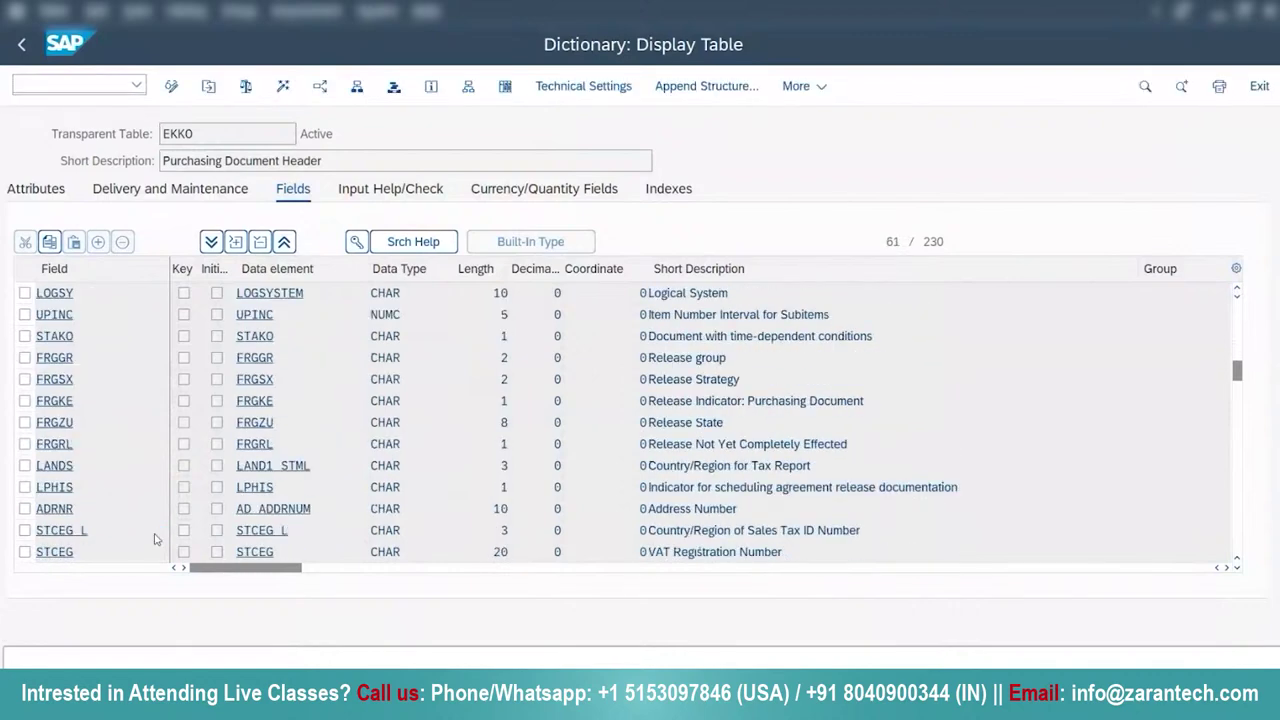
scroll(155, 540, down, 7)
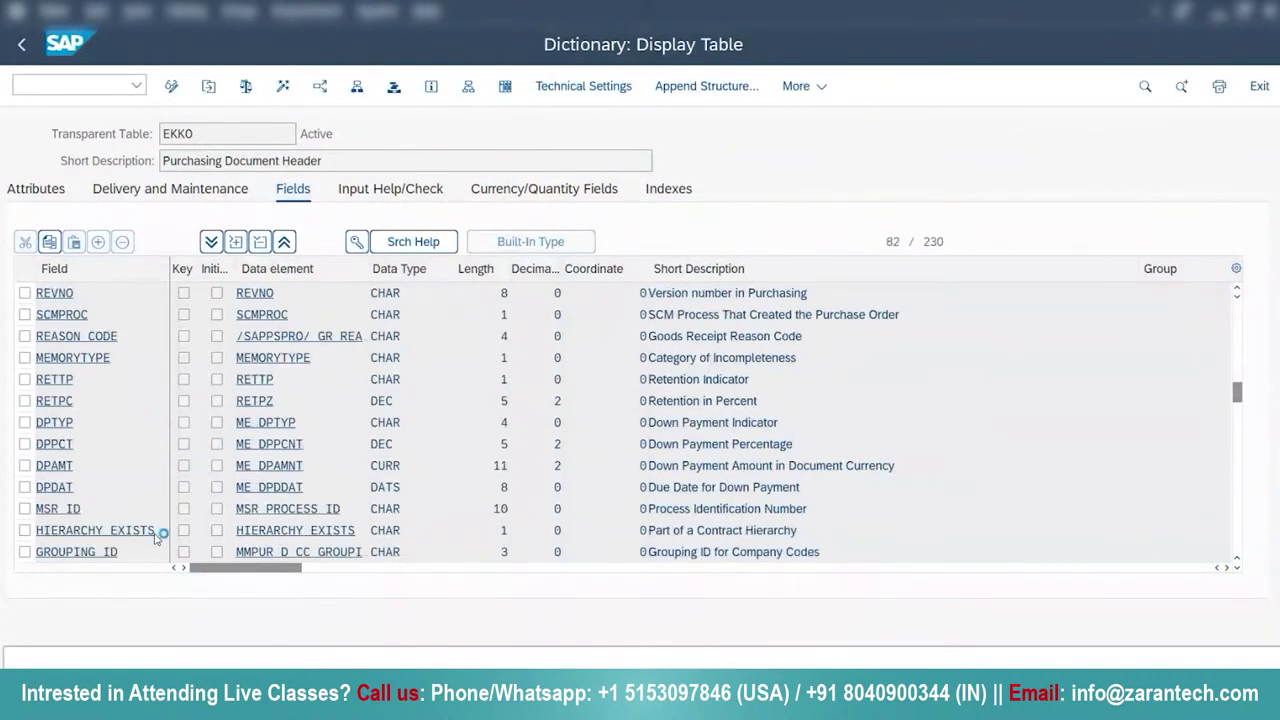
scroll(155, 540, down, 7)
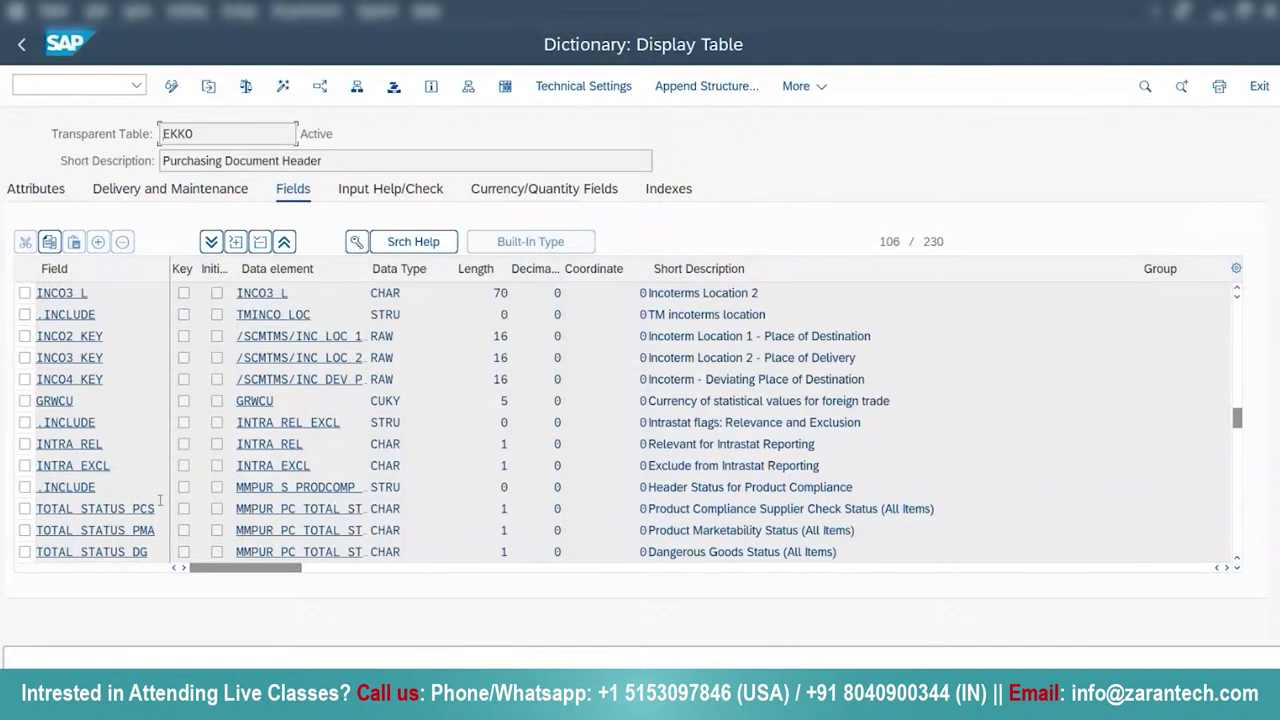
scroll(159, 497, down, 1)
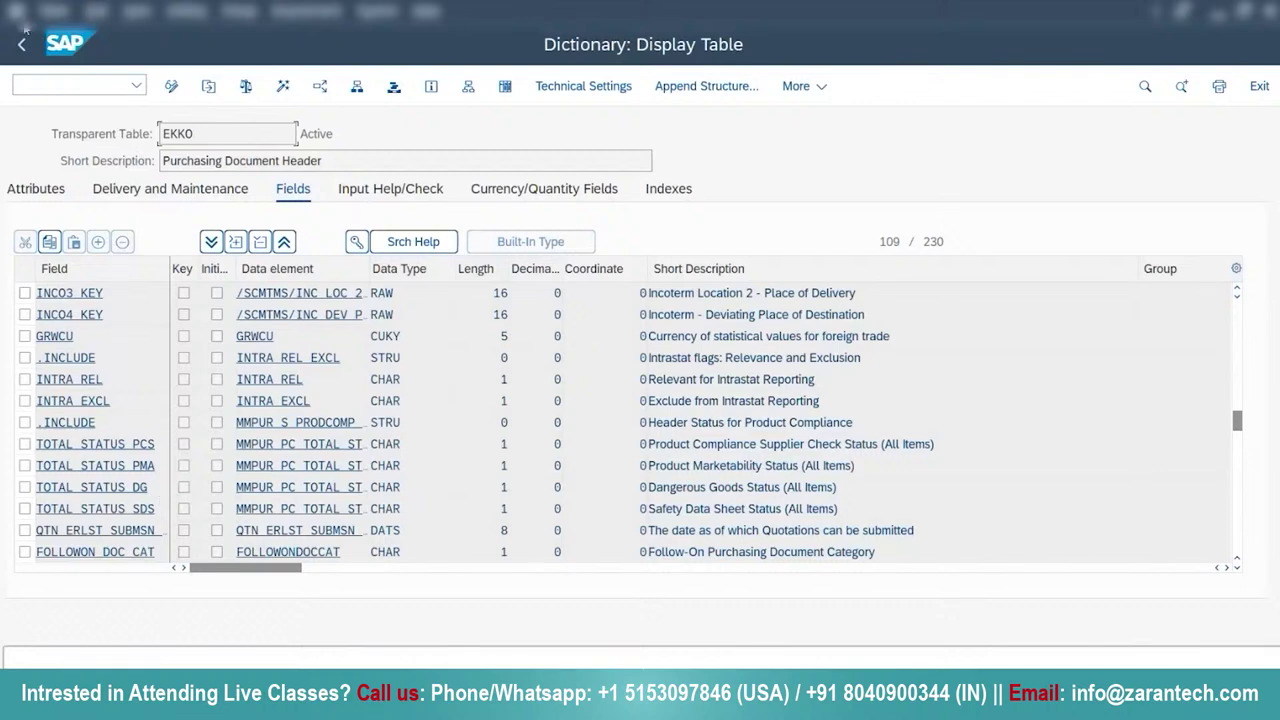
Return to the ABAP Dictionary initial screen and display the definition of database table MARA
click(22, 46)
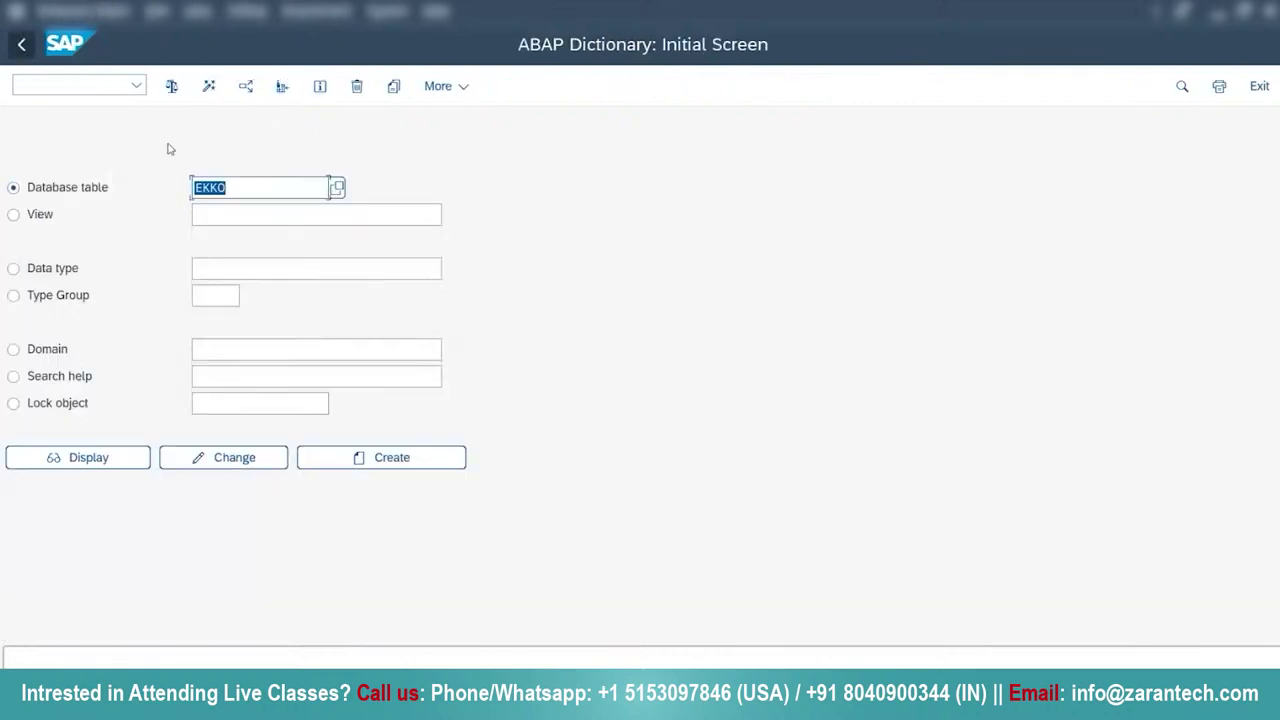
text(MARA)
key(Return)
click(120, 458)
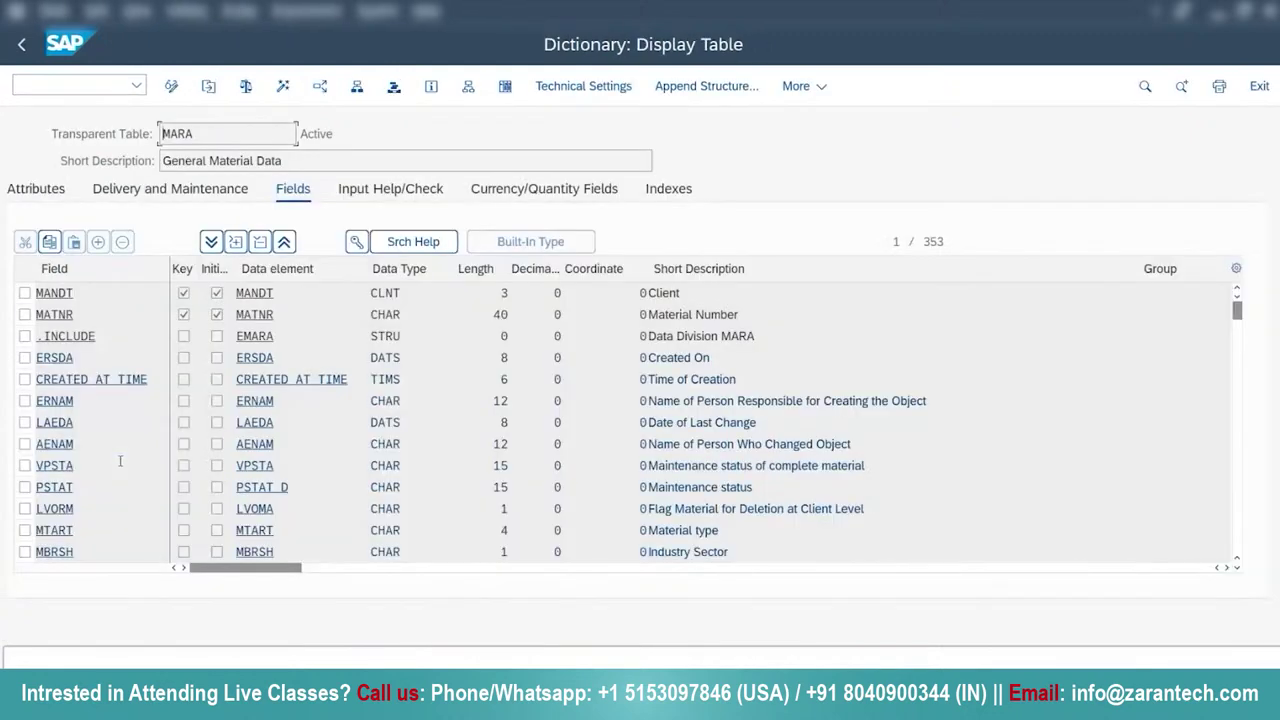
Examine the MARA field list, covering the material number key, material type, industry sector, material group and base unit of measure
drag(76, 314, 36, 314)
click(88, 318)
click(521, 294)
drag(768, 316, 644, 312)
click(640, 310)
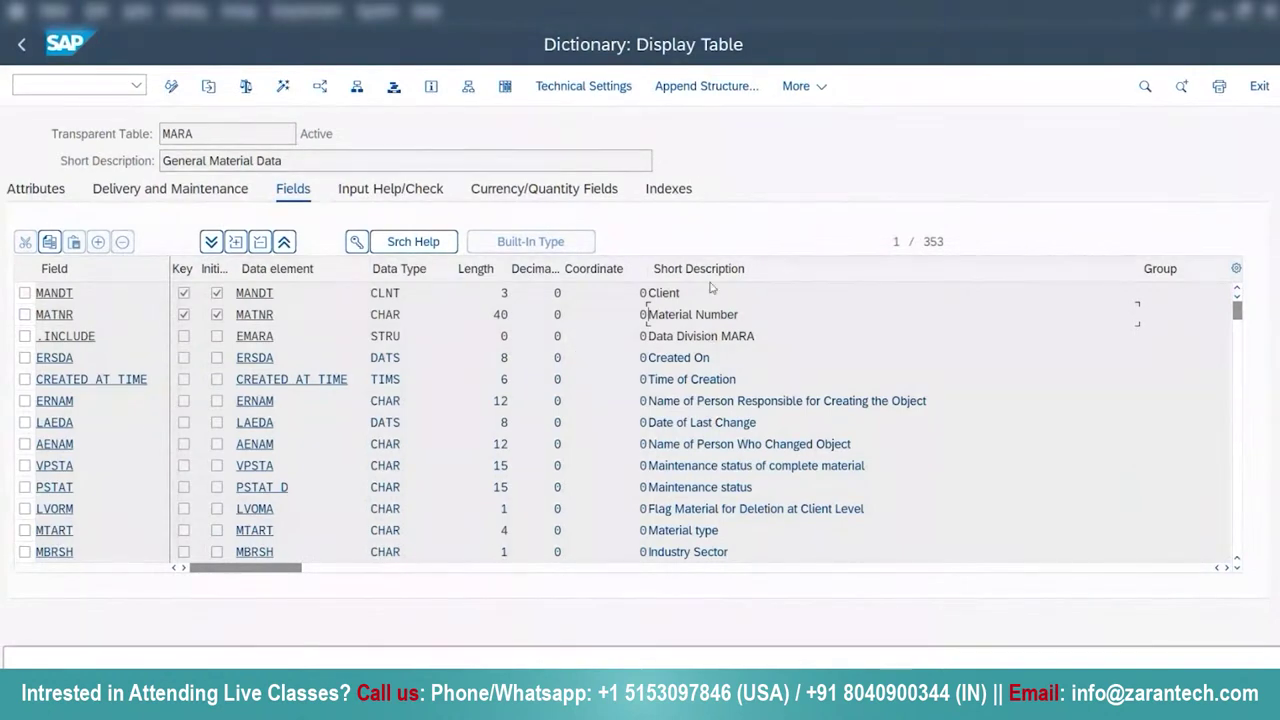
click(222, 133)
click(648, 530)
scroll(832, 493, down, 1)
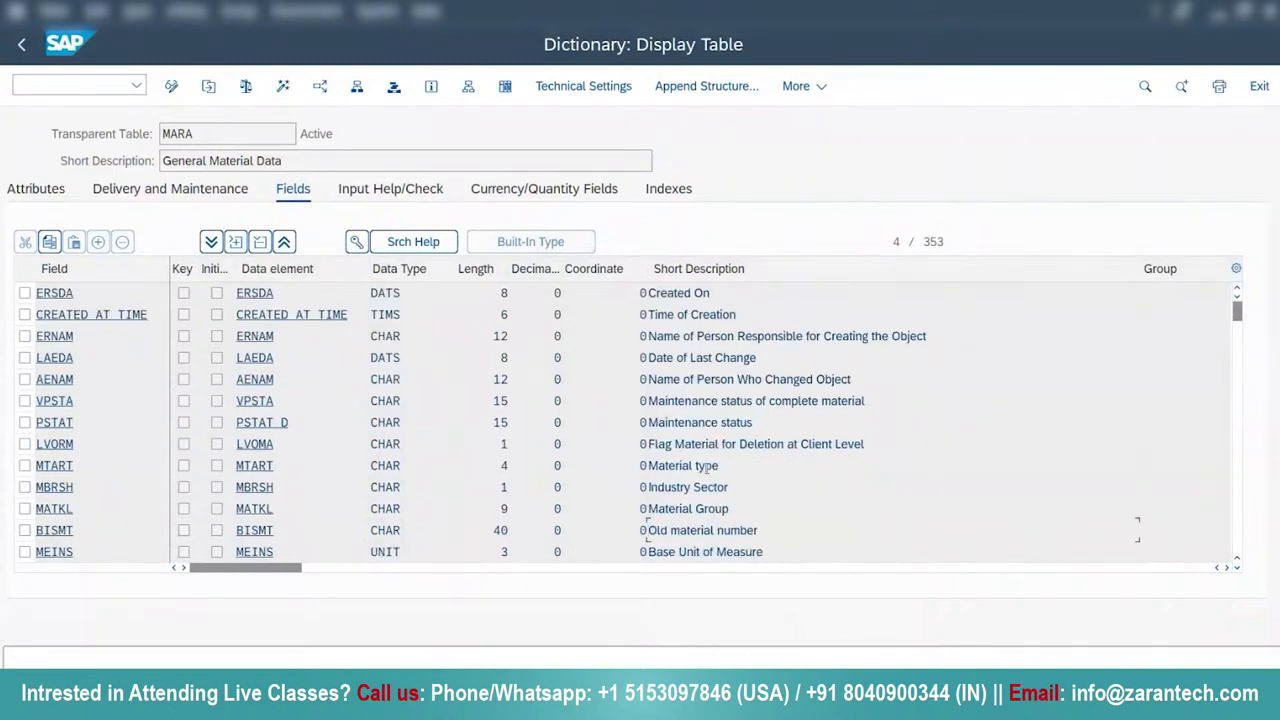
drag(744, 487, 650, 488)
click(650, 488)
drag(748, 510, 648, 508)
click(772, 514)
scroll(771, 519, down, 1)
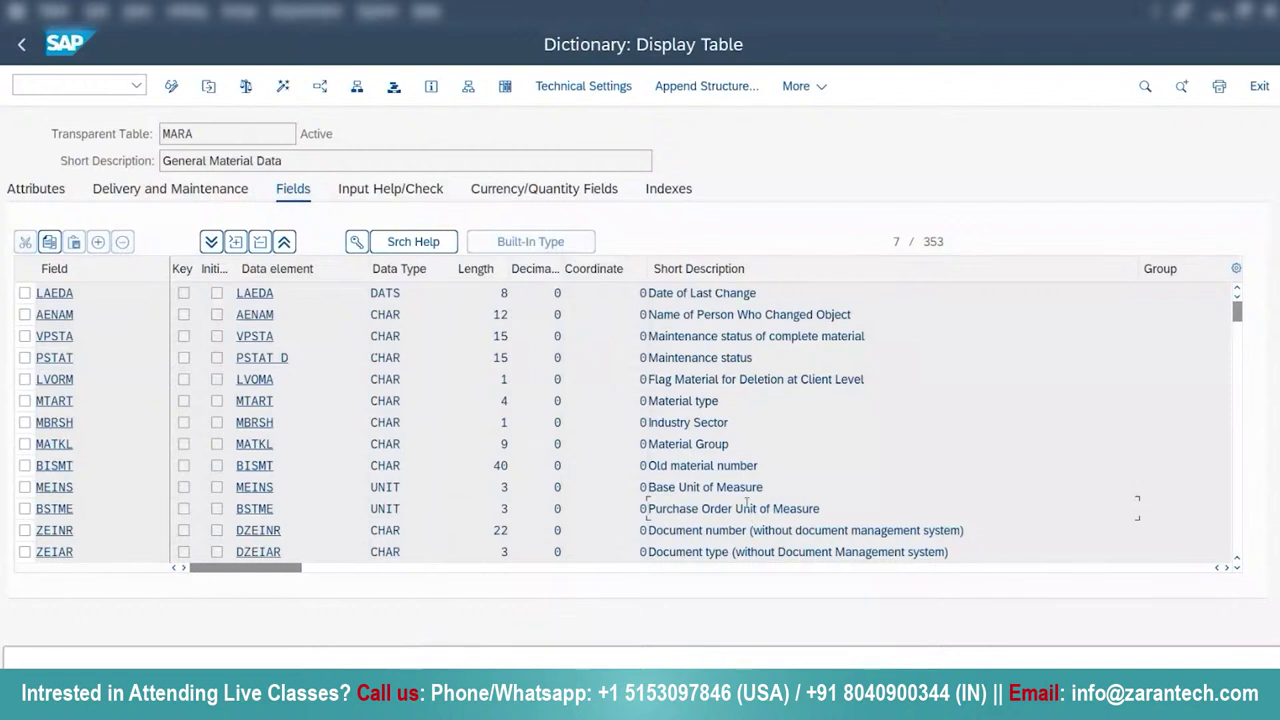
drag(764, 488, 640, 490)
click(640, 490)
scroll(774, 459, down, 1)
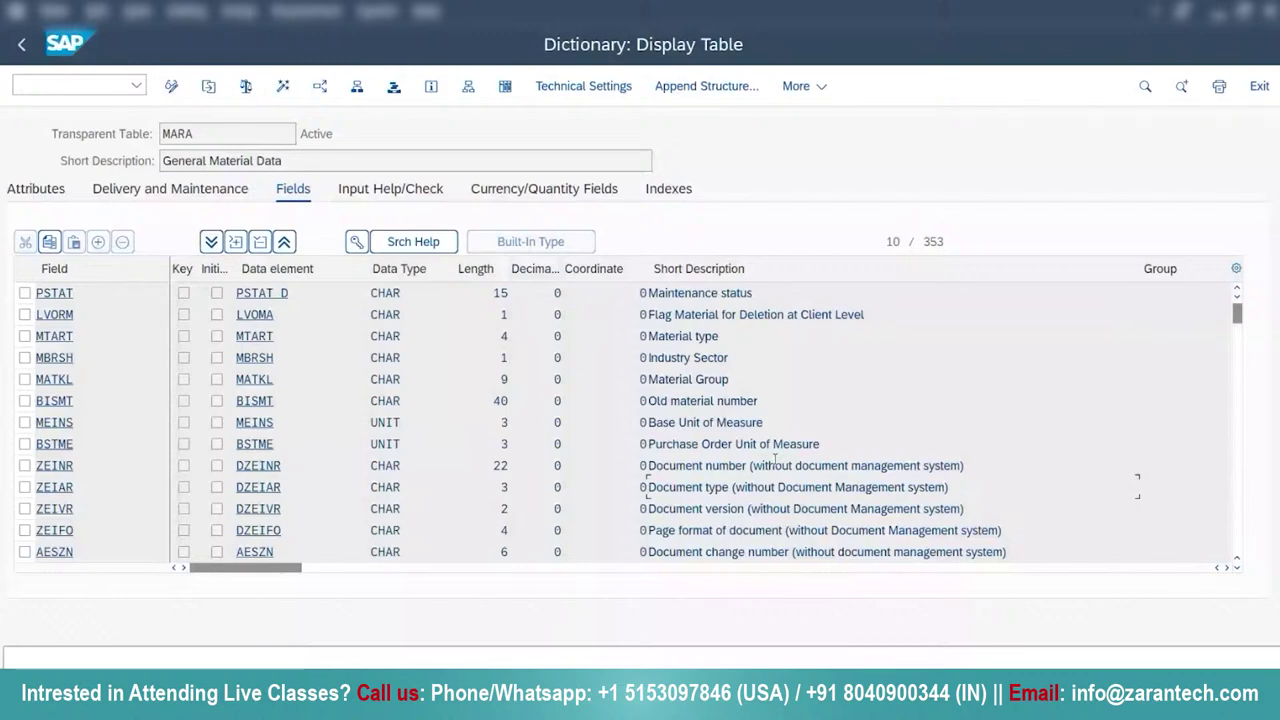
Look through the further fields of table MARA, check its number of lines used, and return to the Material Number entry
scroll(775, 460, down, 3)
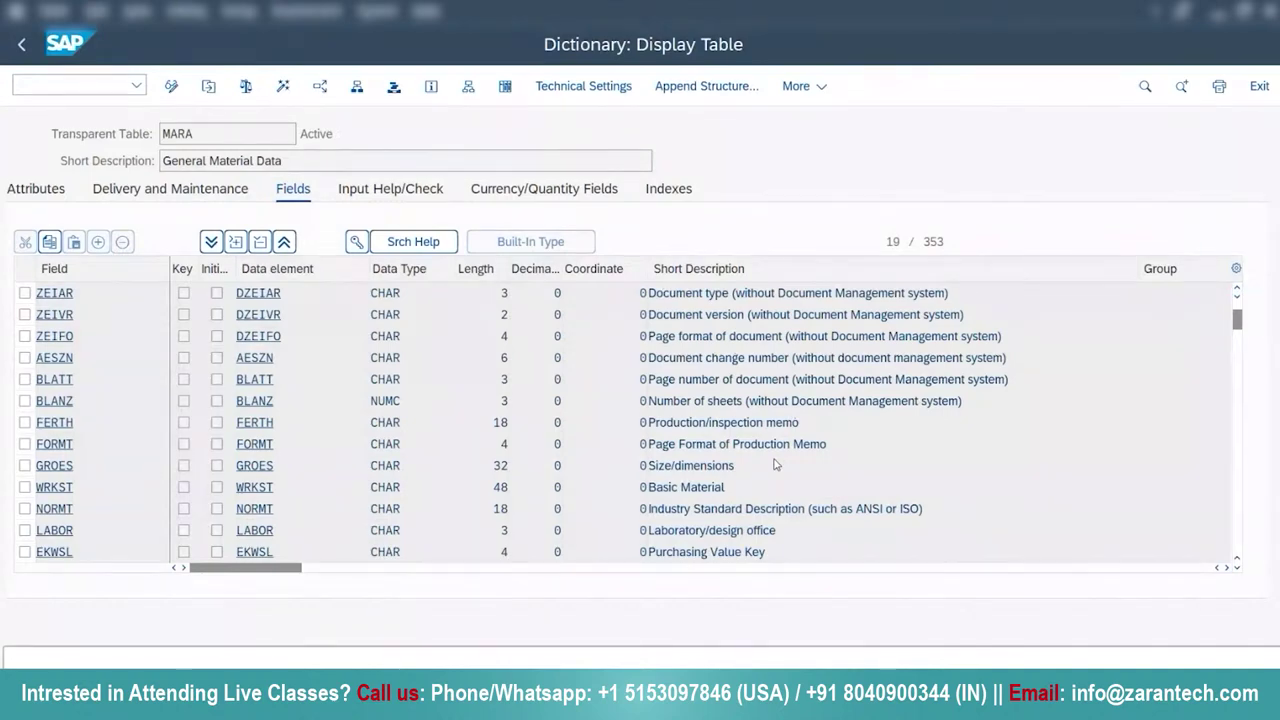
scroll(775, 465, down, 19)
scroll(775, 465, down, 4)
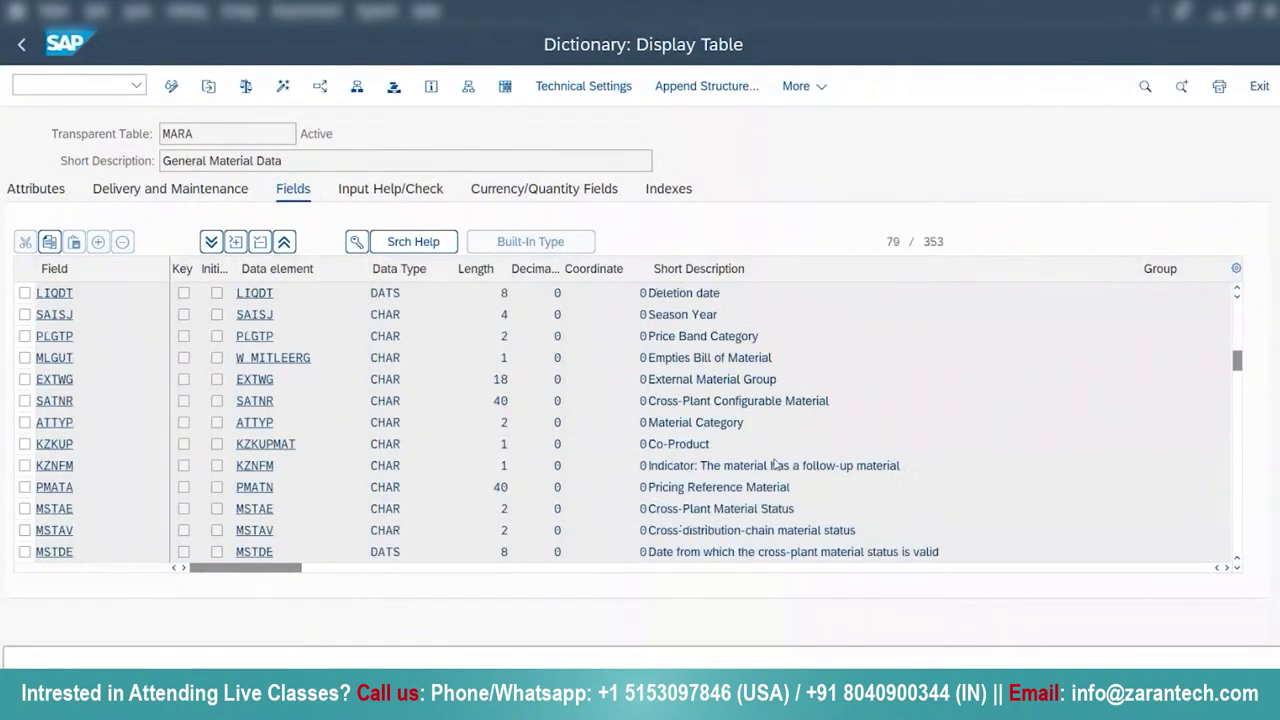
scroll(775, 465, down, 10)
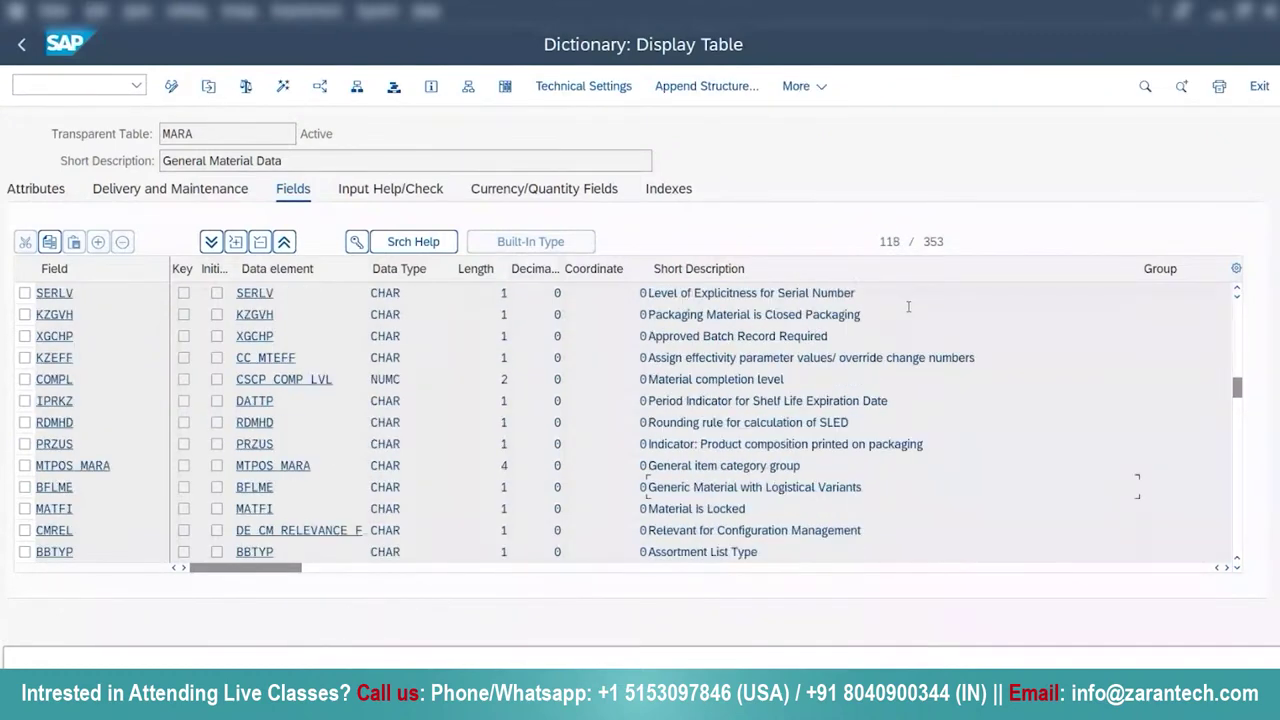
double_click(940, 243)
click(944, 243)
drag(1240, 390, 1238, 300)
click(637, 312)
click(637, 310)
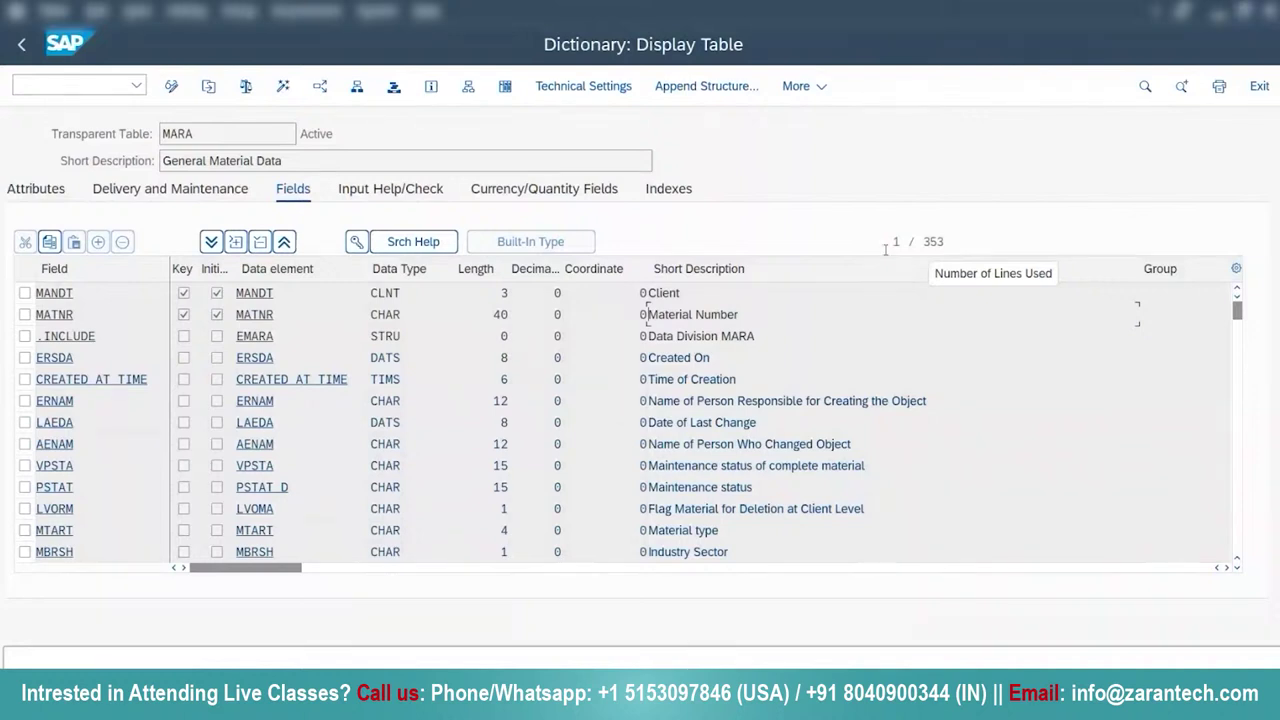
Return to the ABAP Dictionary initial screen and display the definition of database table MARC
key(F3)
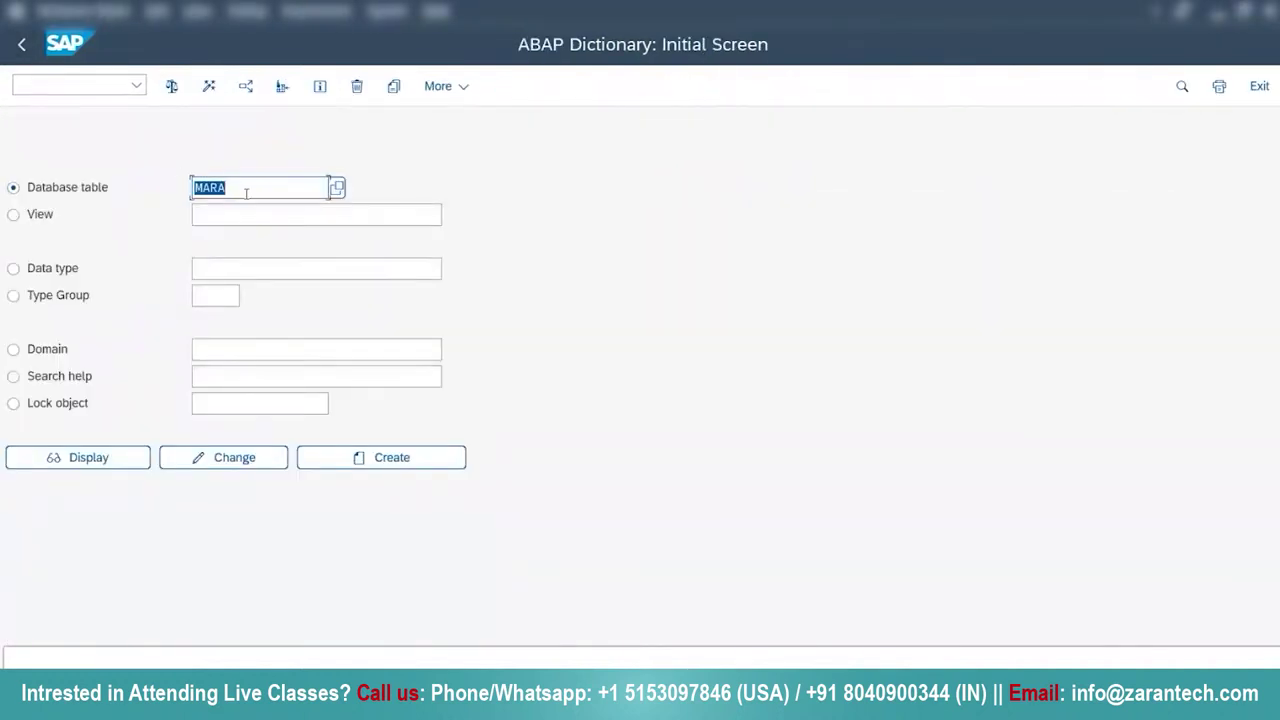
key(BackSpace)
text(MARC)
click(100, 466)
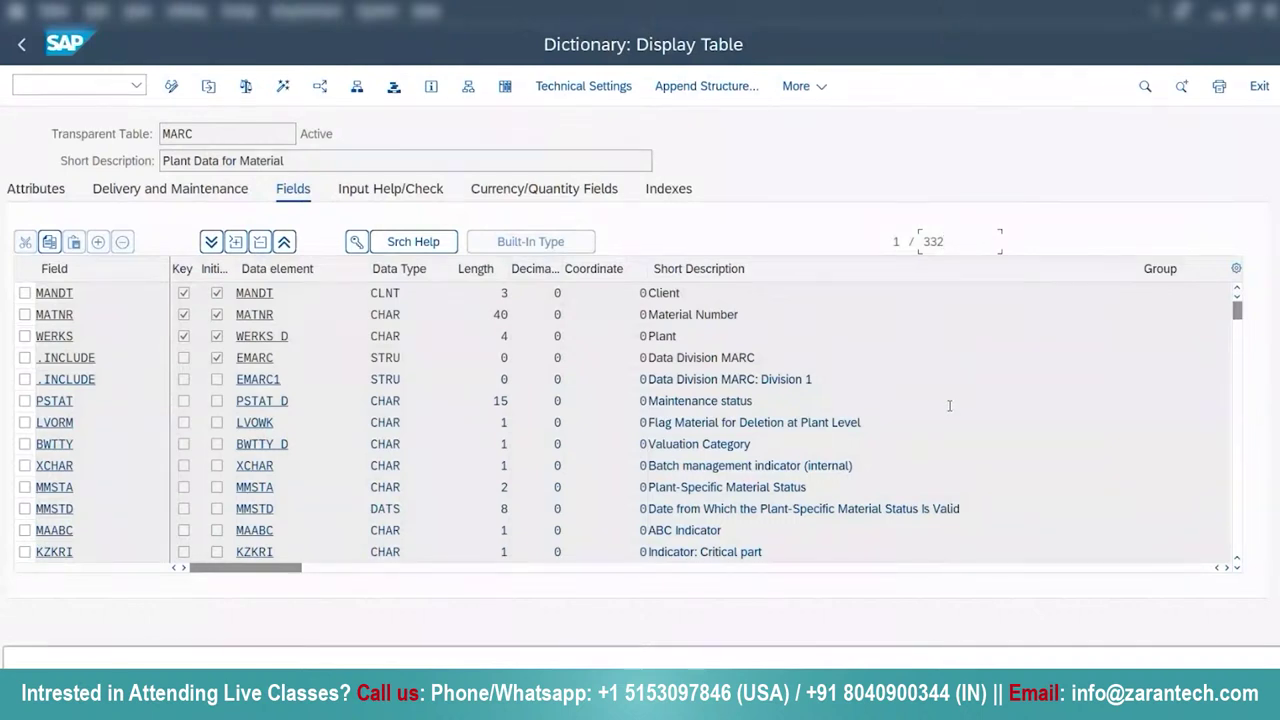
Display the definition of database table MARD and examine its plant and storage location keys and its stock fields
key(F3)
text(MARD)
click(93, 457)
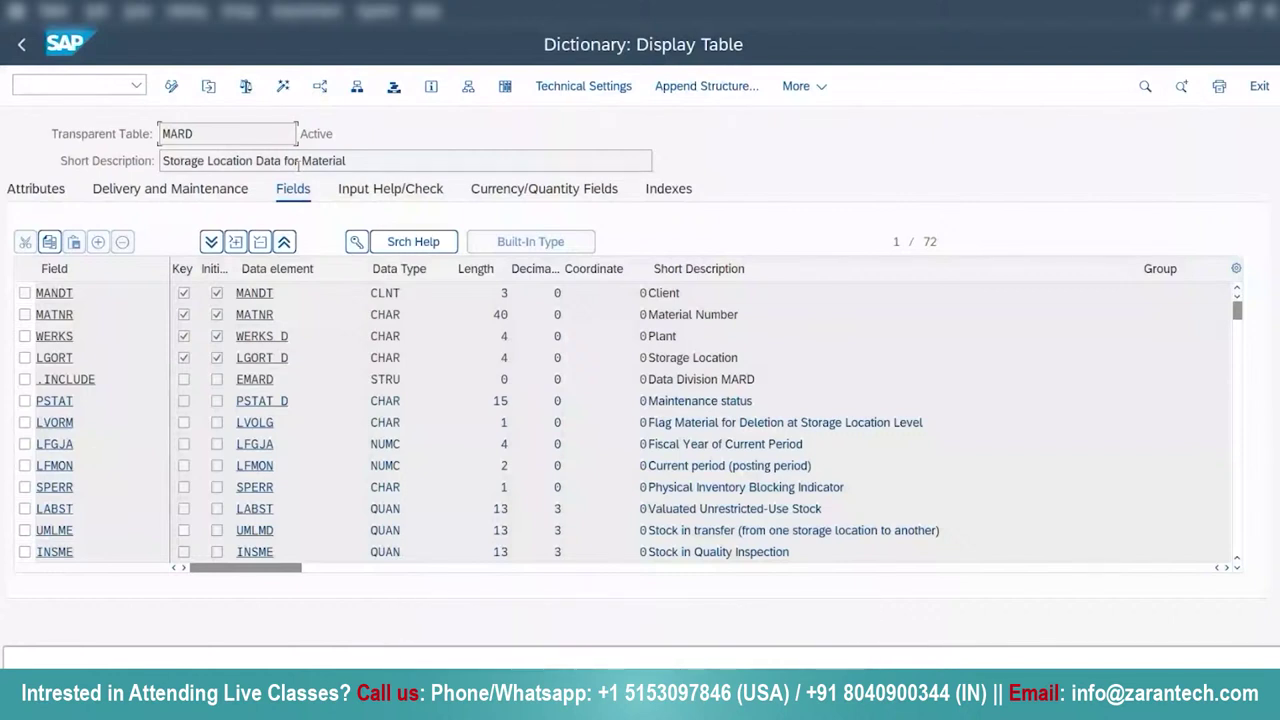
click(96, 330)
click(103, 357)
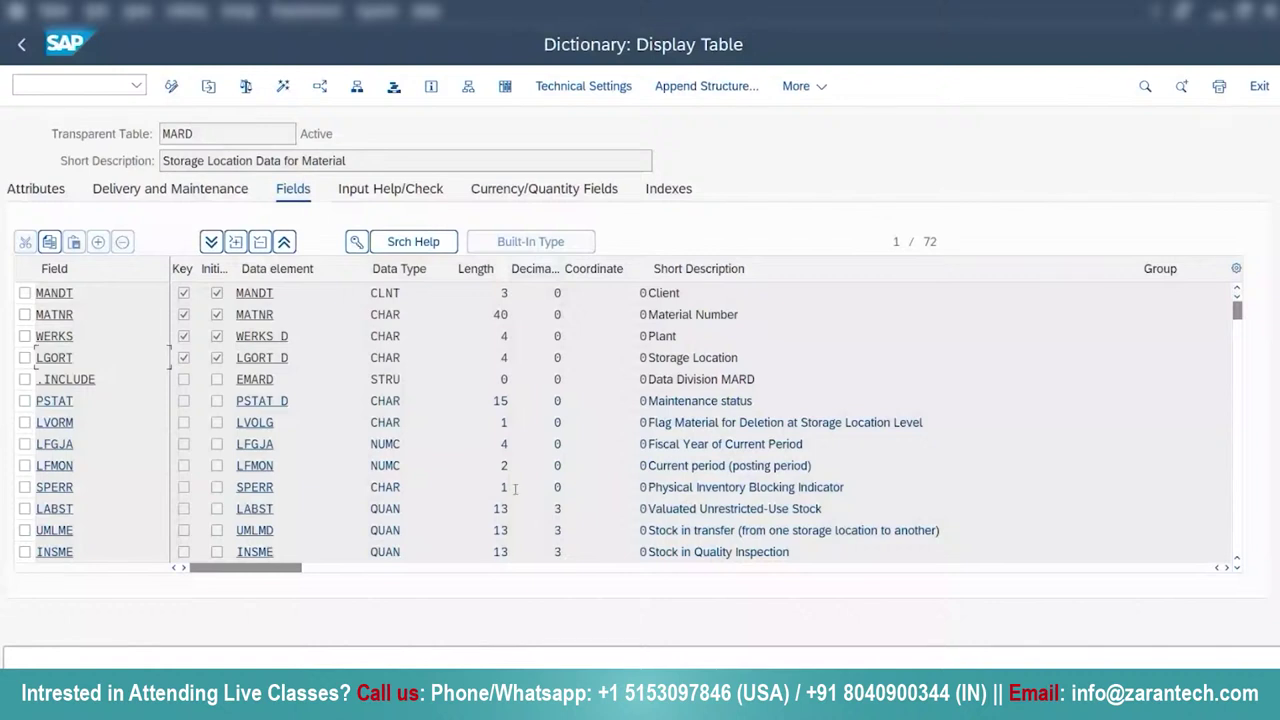
scroll(515, 487, down, 1)
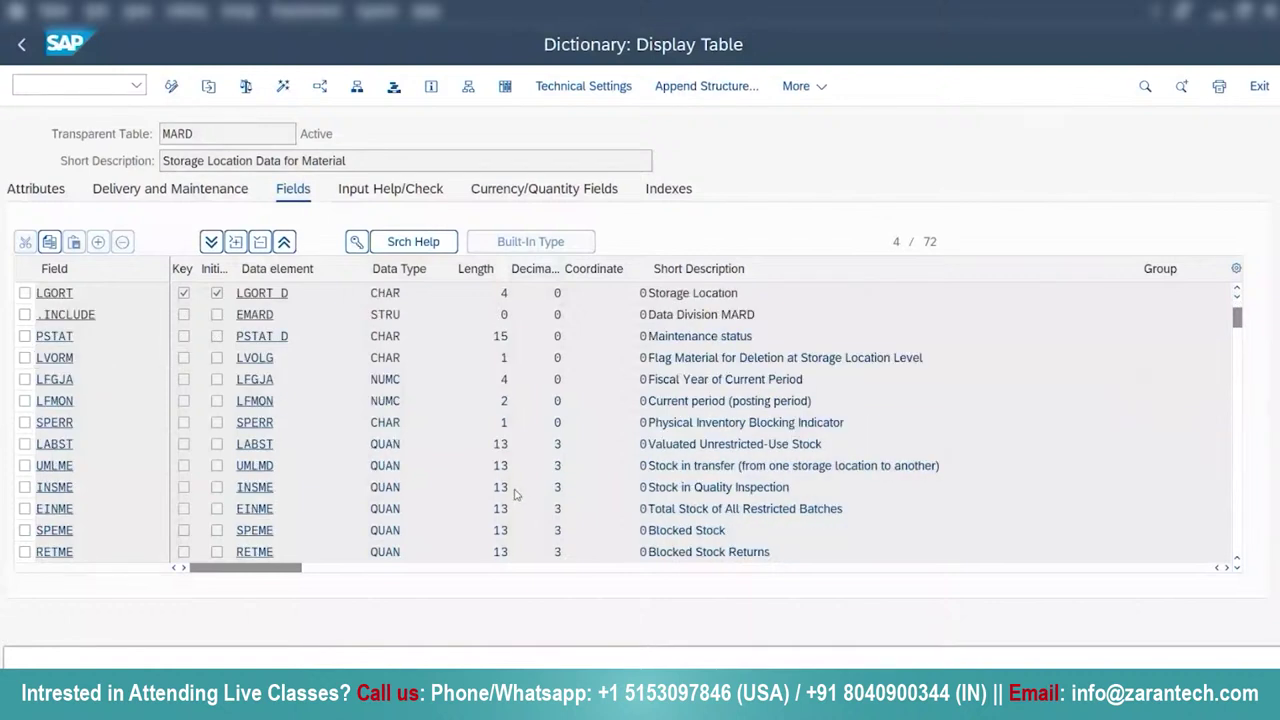
scroll(515, 487, down, 1)
scroll(722, 318, down, 1)
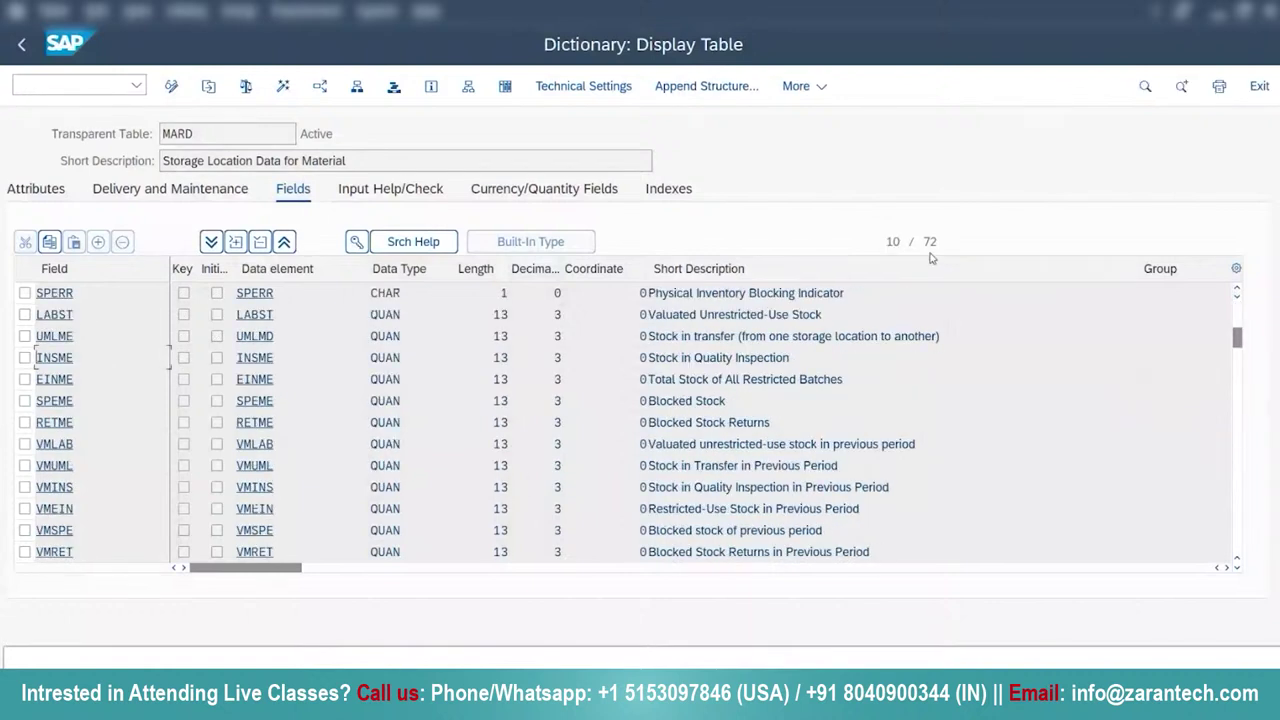
Leave the ABAP Dictionary and locate its entry in the SAP Menu under Tools, ABAP Workbench, Development
click(22, 45)
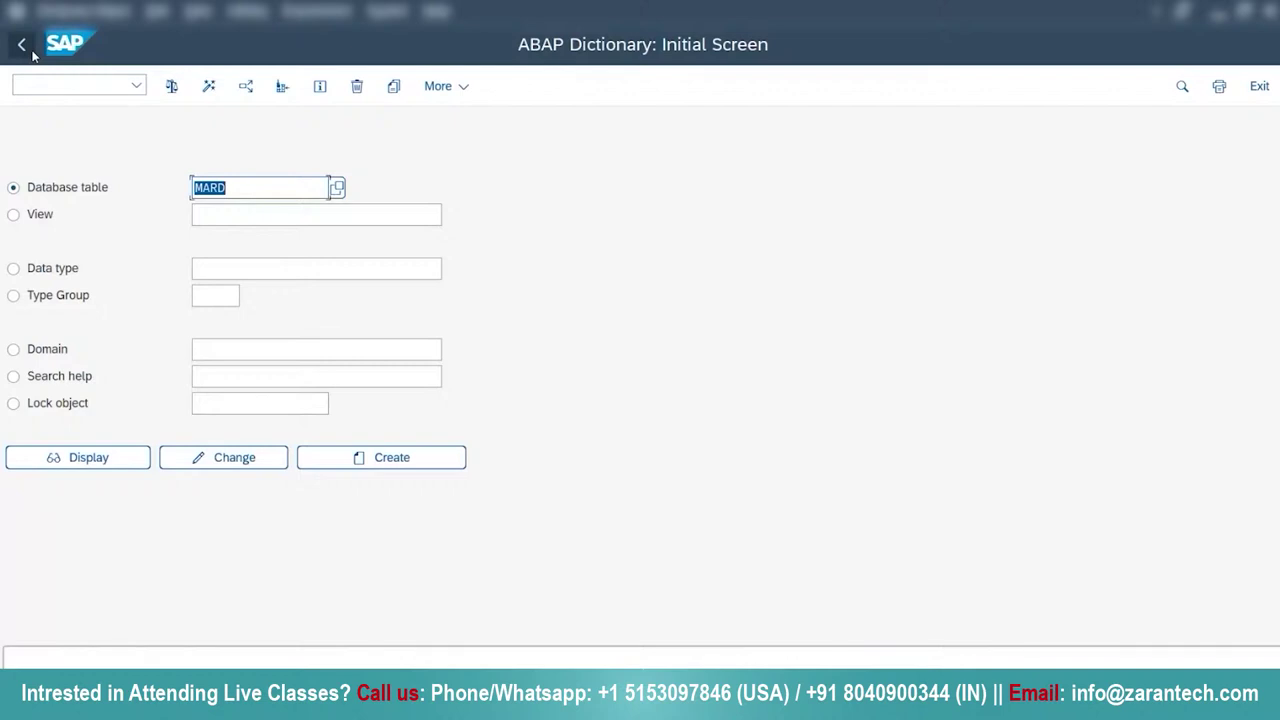
click(28, 48)
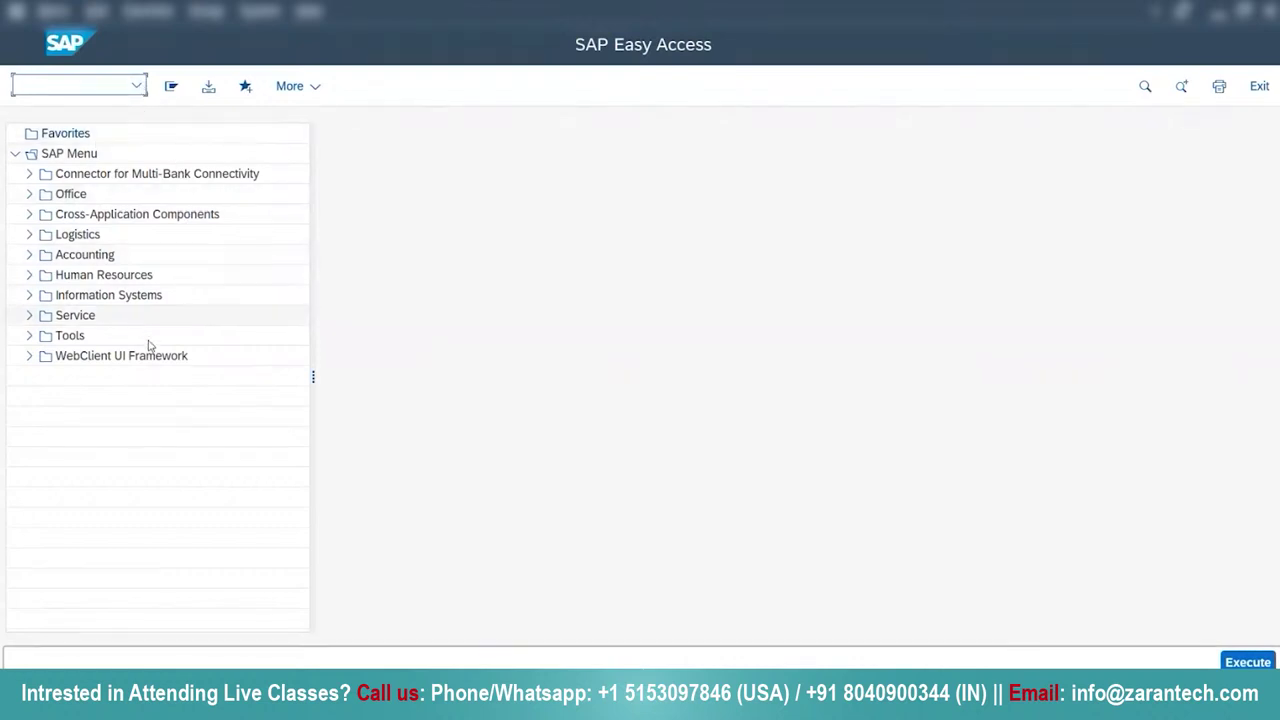
click(64, 340)
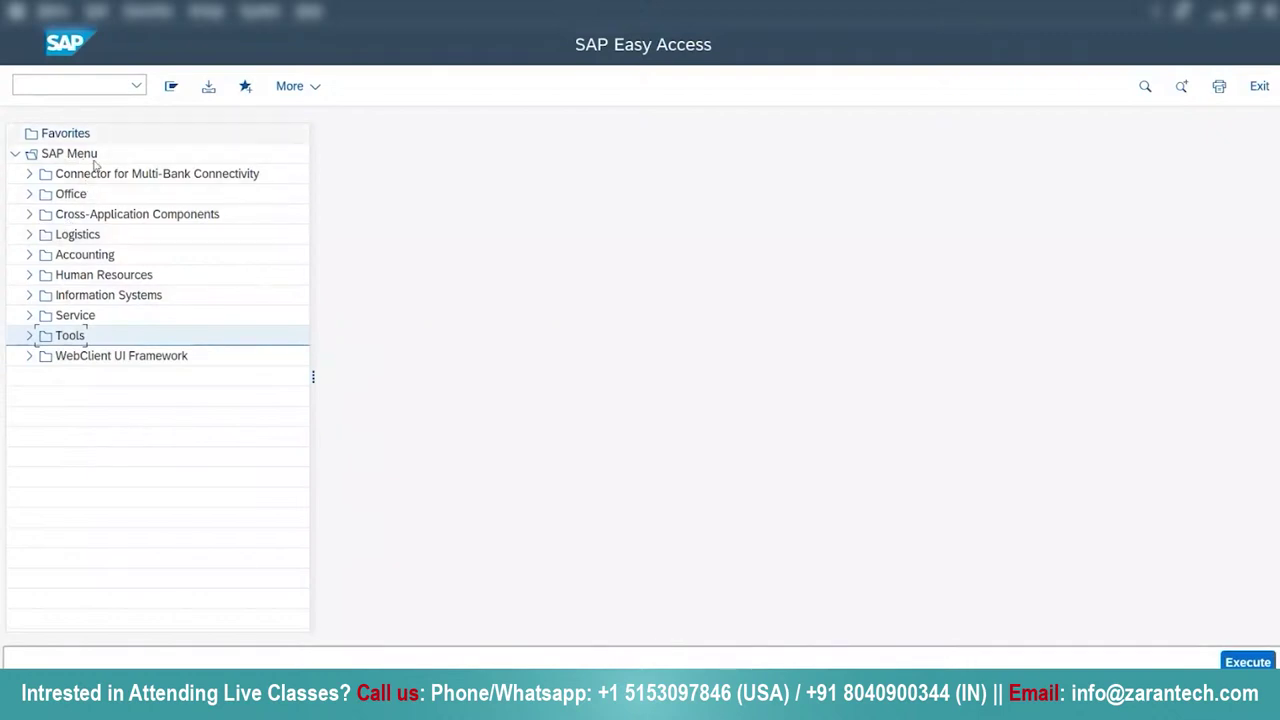
click(28, 338)
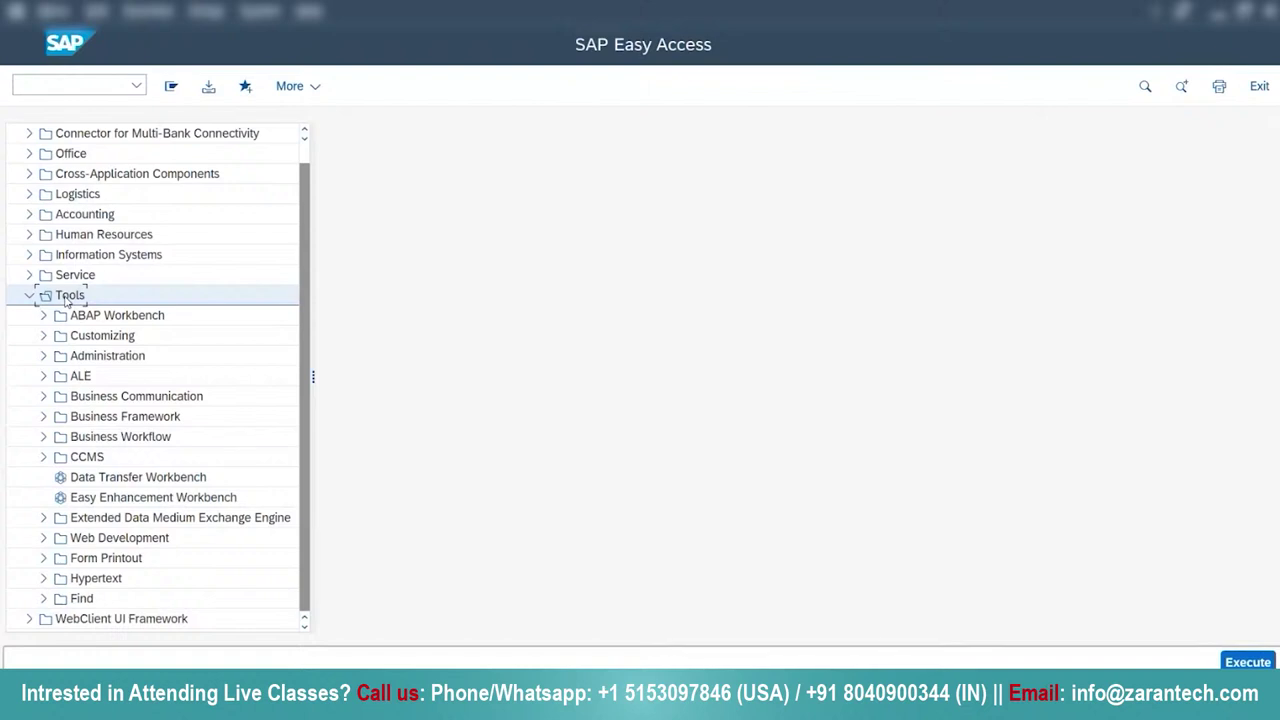
click(42, 316)
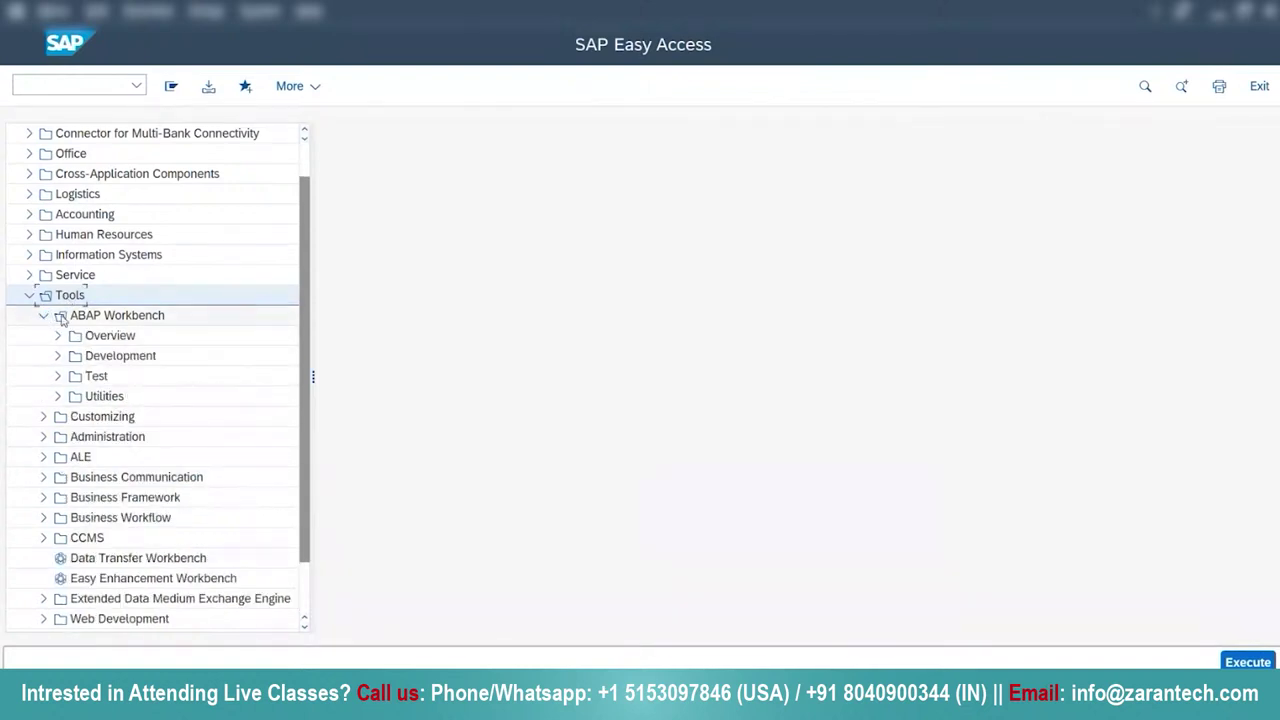
click(110, 316)
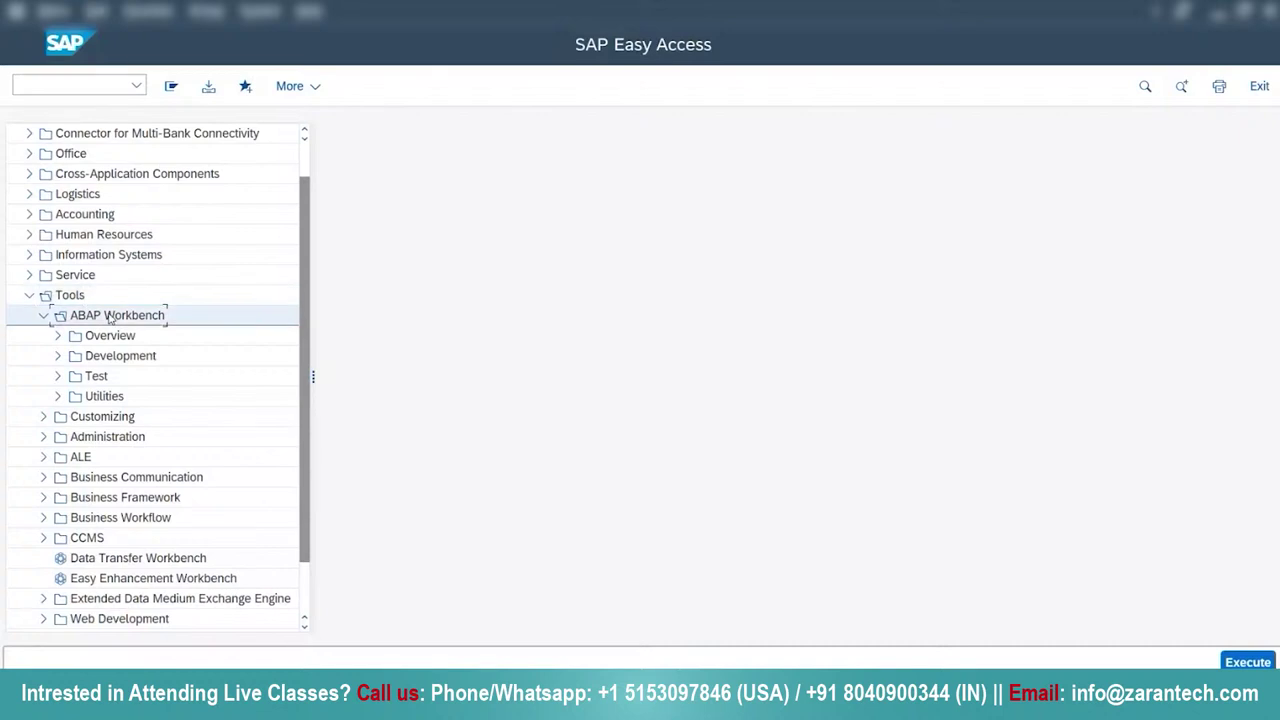
click(58, 357)
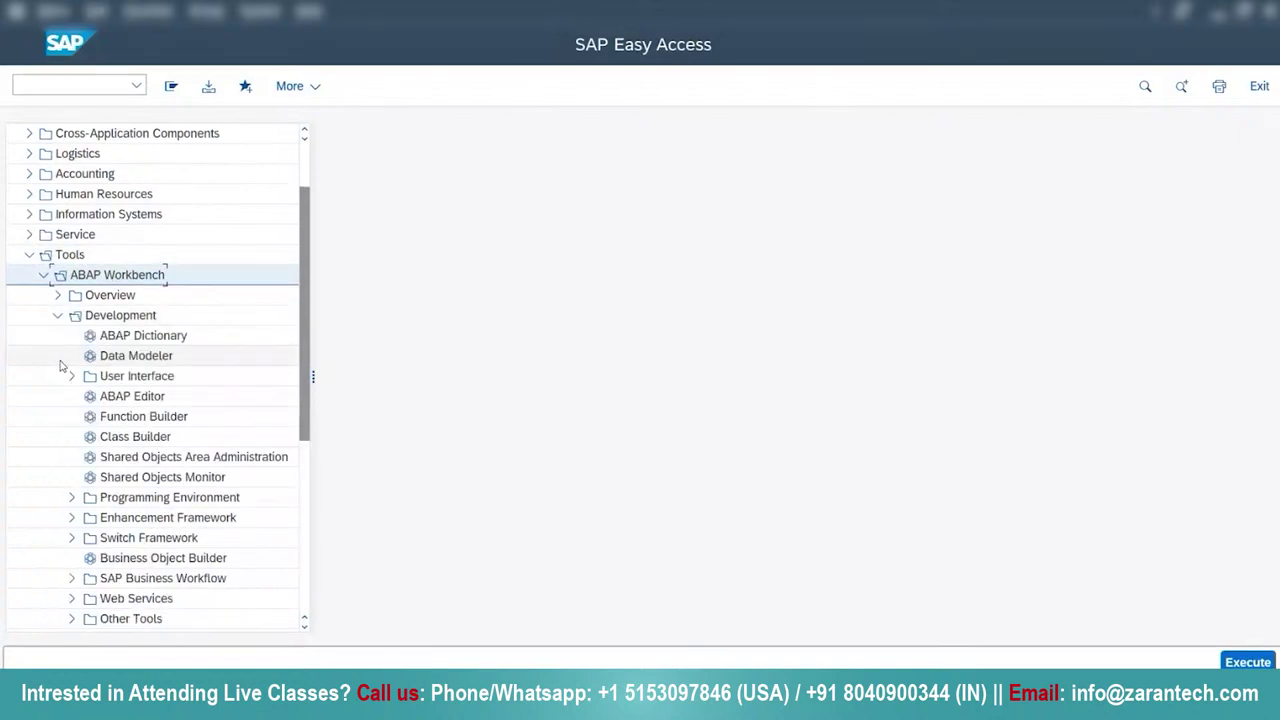
click(139, 338)
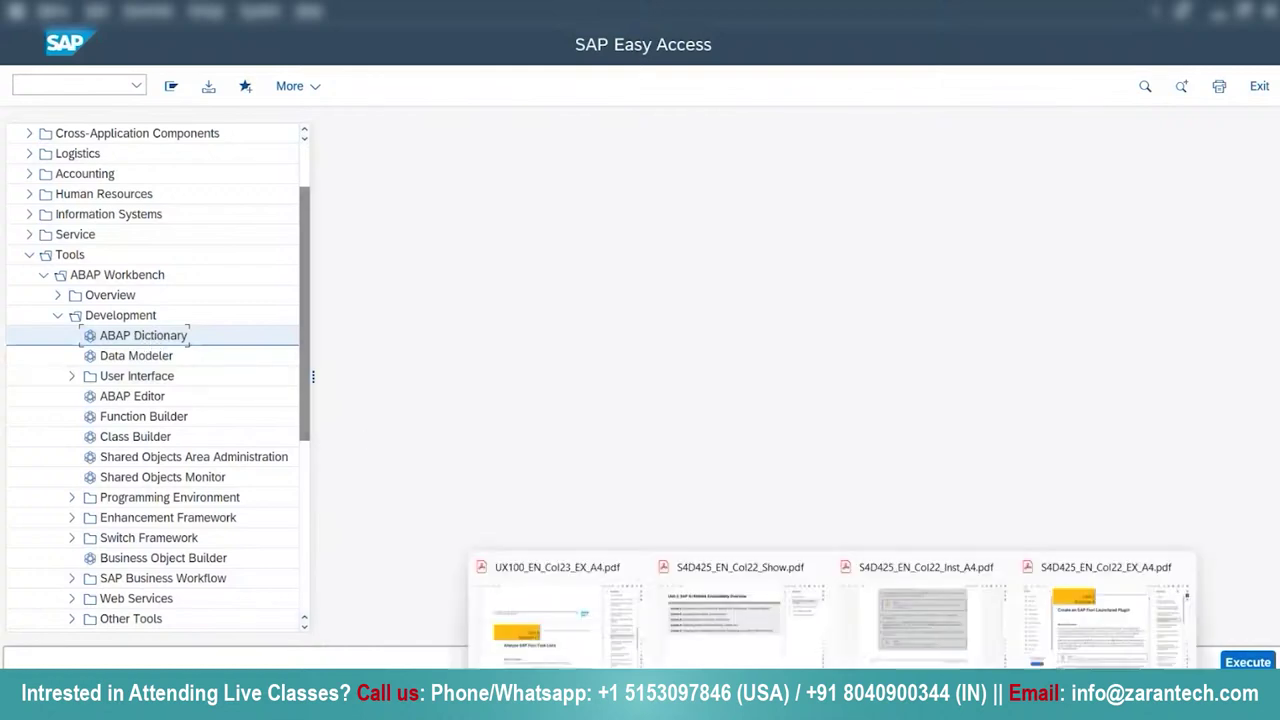
Switch to Presentation2 in PowerPoint and append "– NEW TABLES, MODIFY TABLES, ........" to the ABAP – Dictionary bullet on slide 5
click(1188, 640)
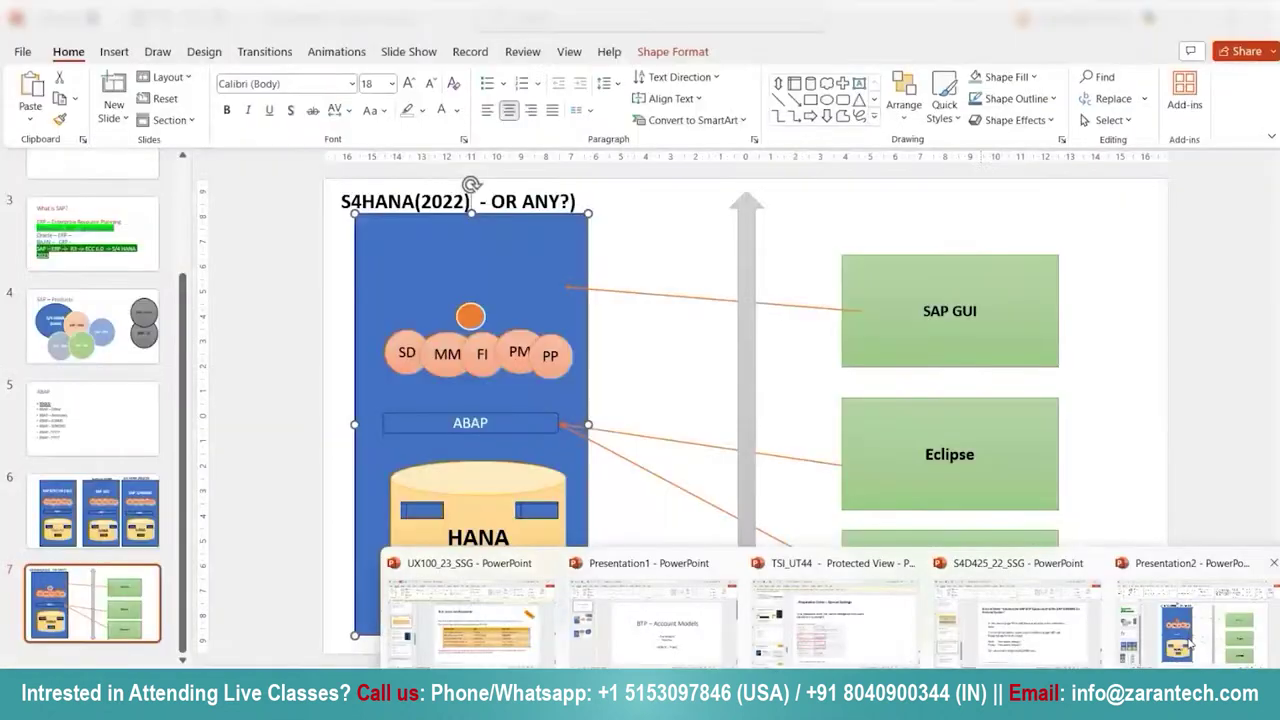
click(92, 418)
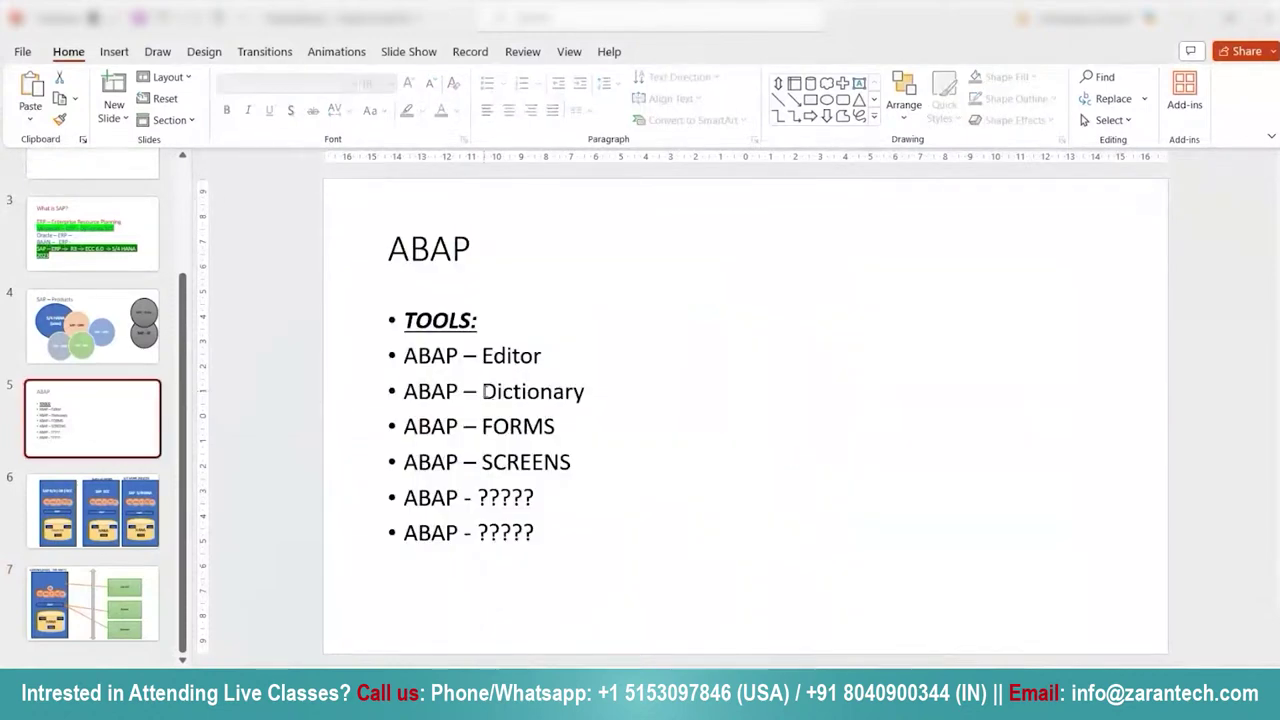
drag(484, 391, 614, 383)
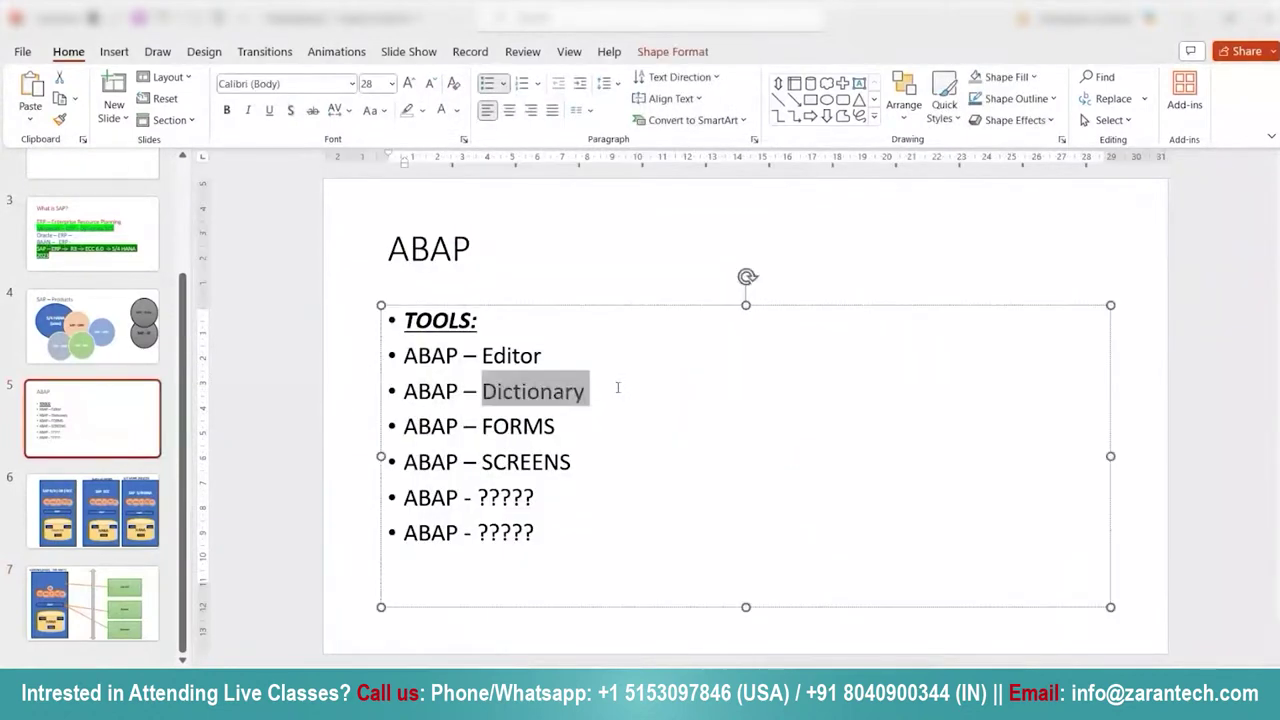
double_click(406, 321)
click(612, 394)
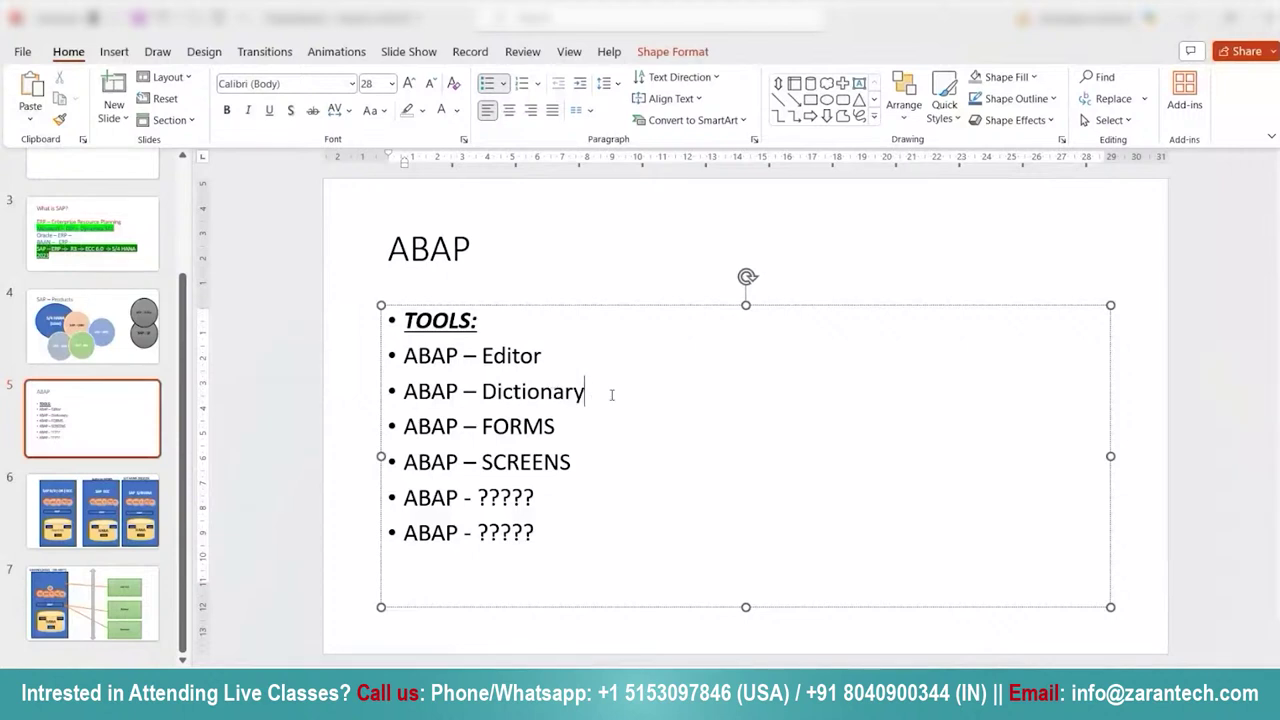
text(- NE)
text(W TABLES,)
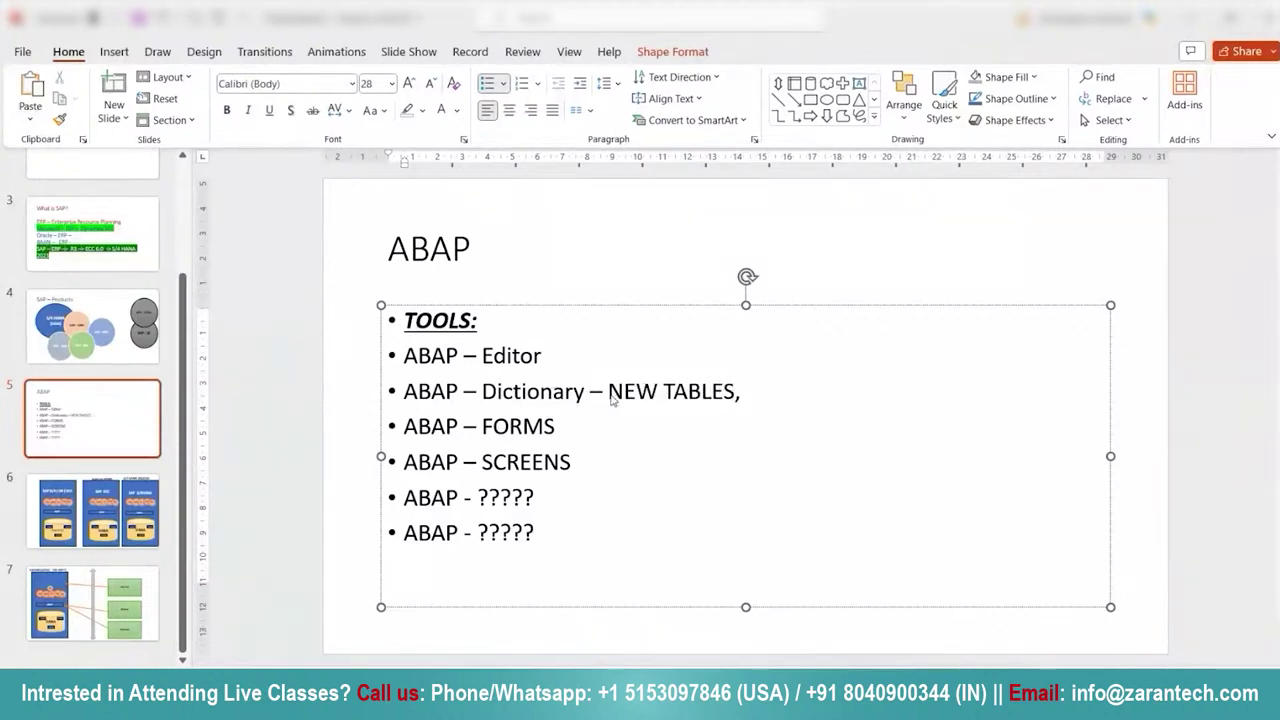
text( MODIFY TAB)
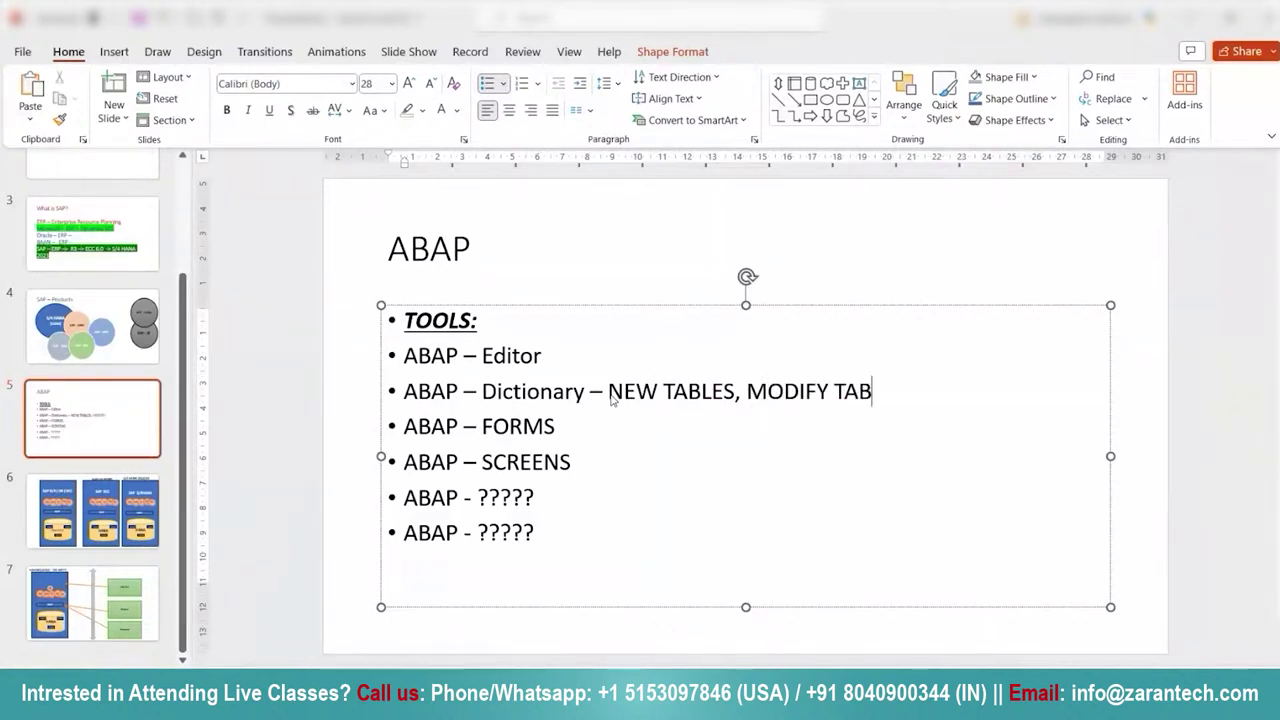
text(LES,)
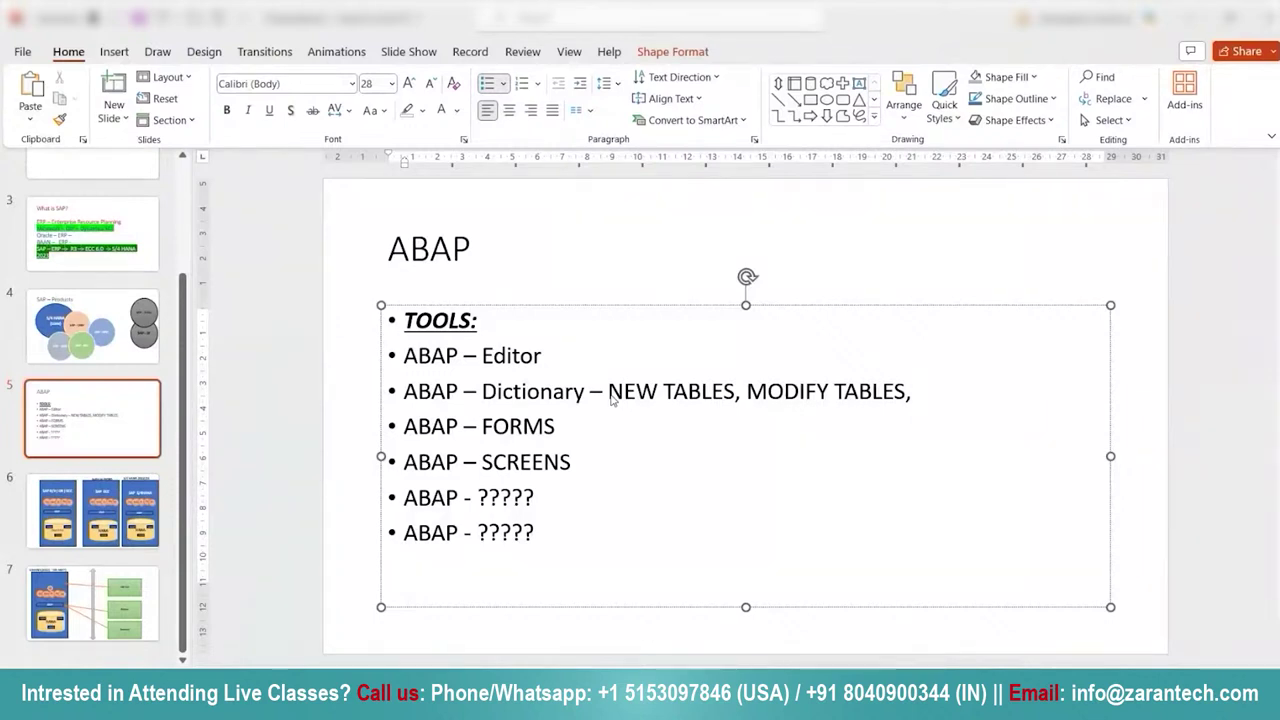
text(........)
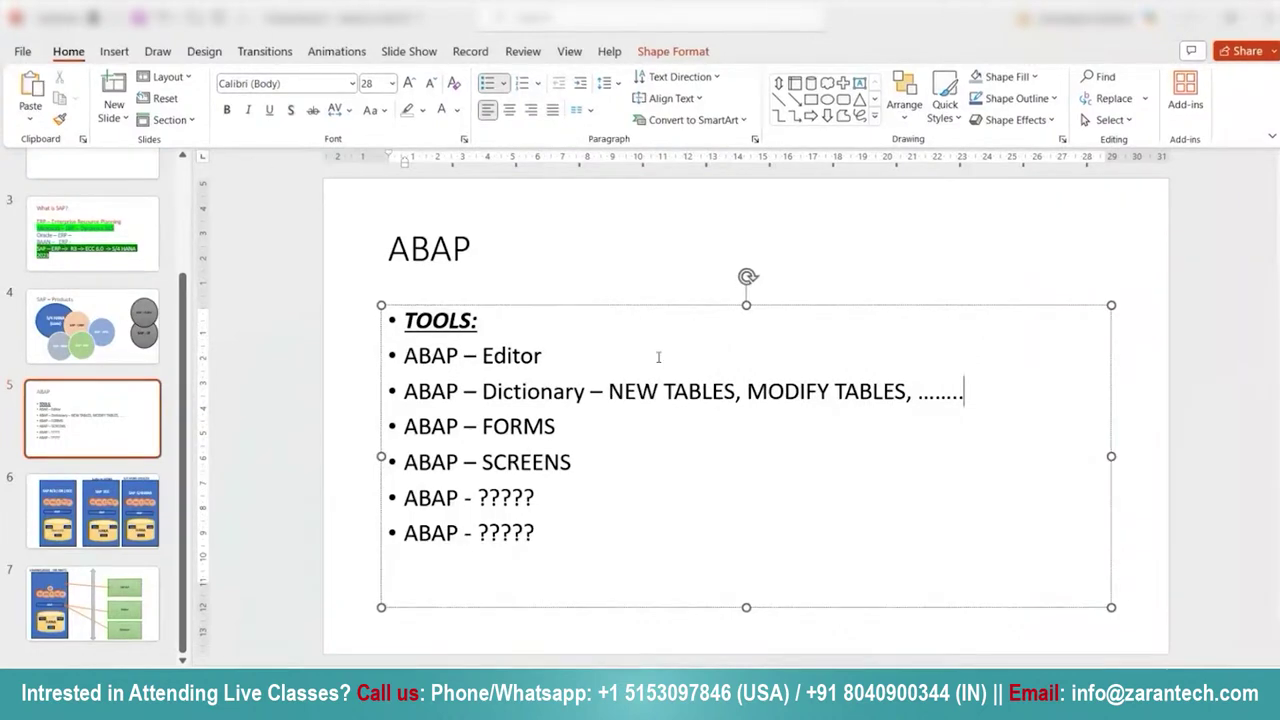
drag(404, 391, 588, 392)
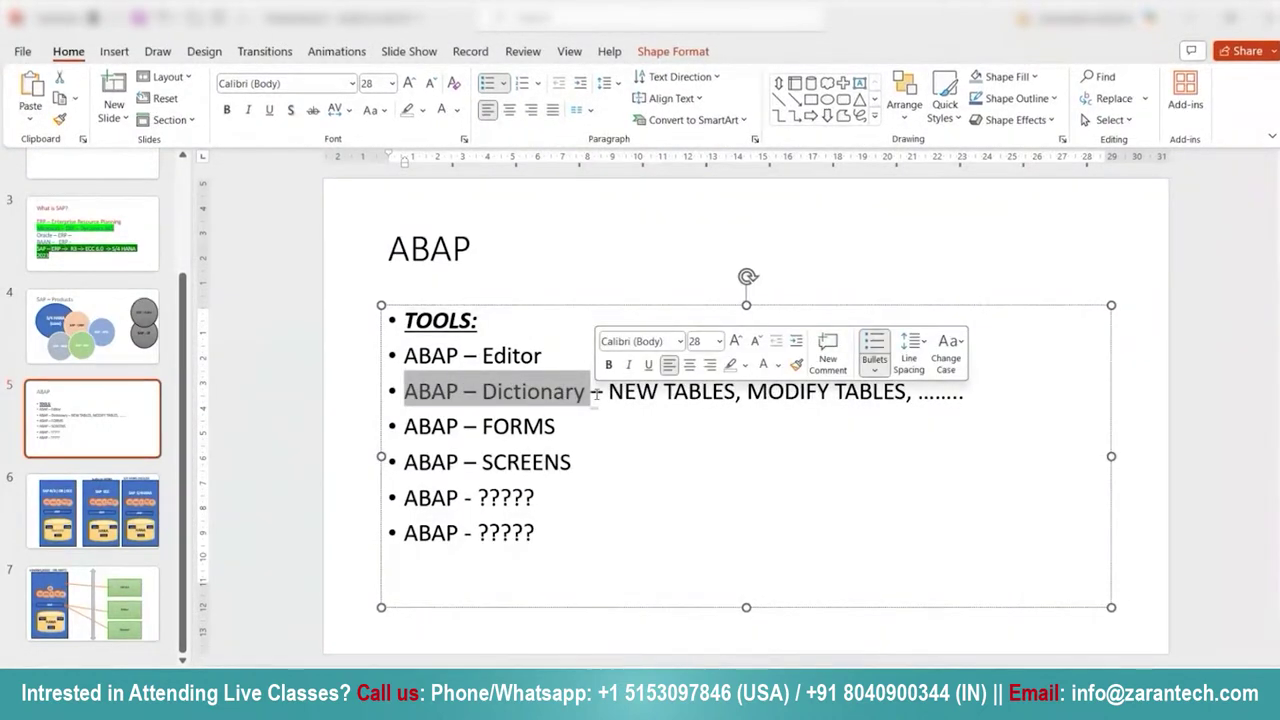
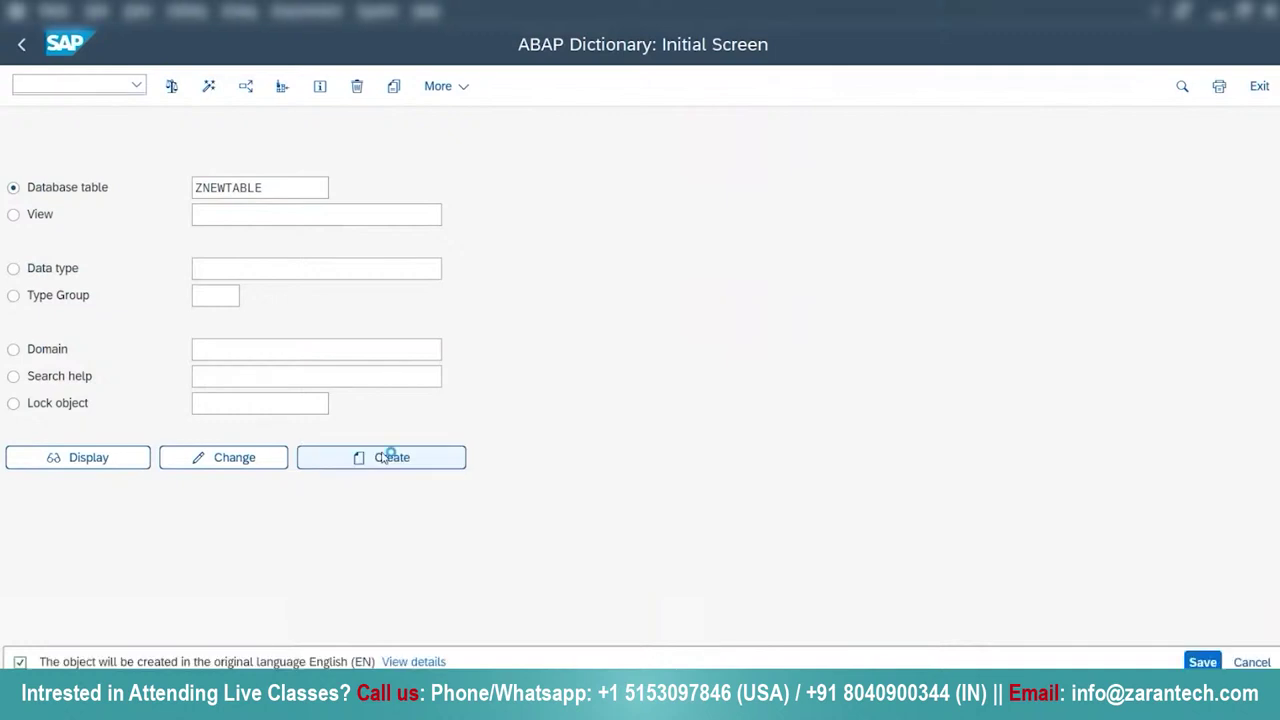
Cancel creating table ZNEWTABLE and discard its data to return to the ABAP Dictionary initial screen
click(24, 46)
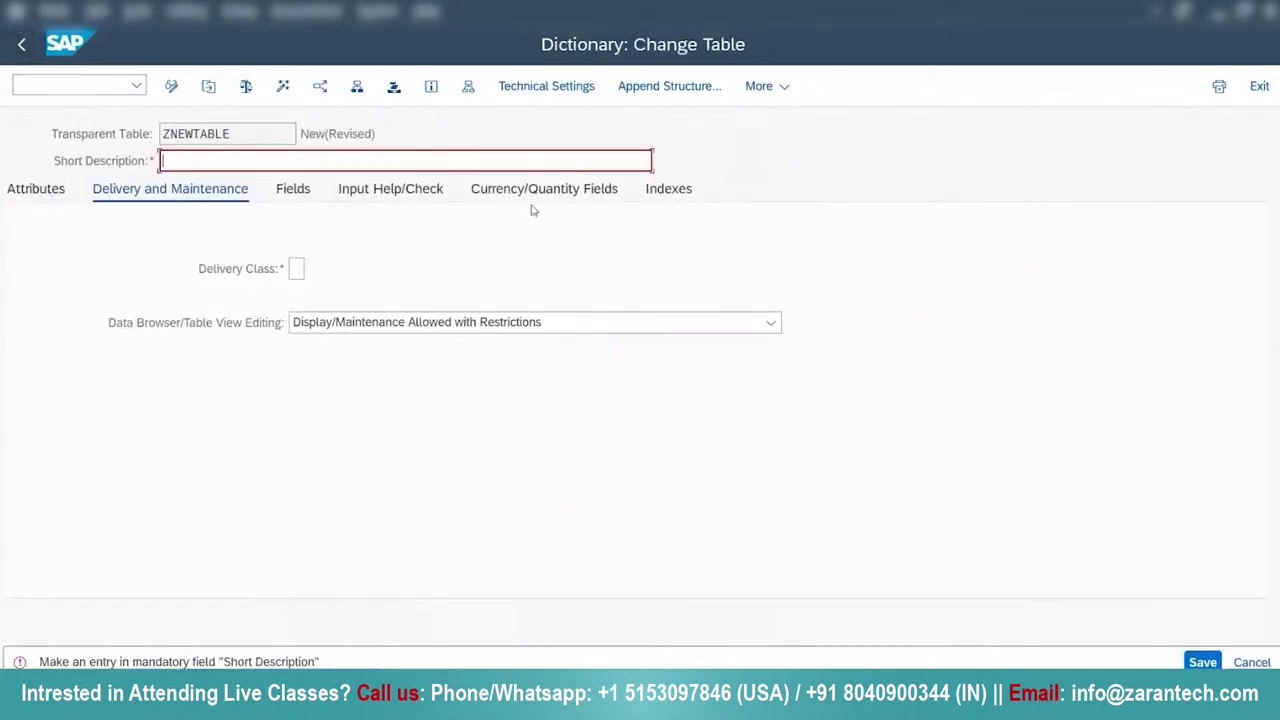
click(1251, 662)
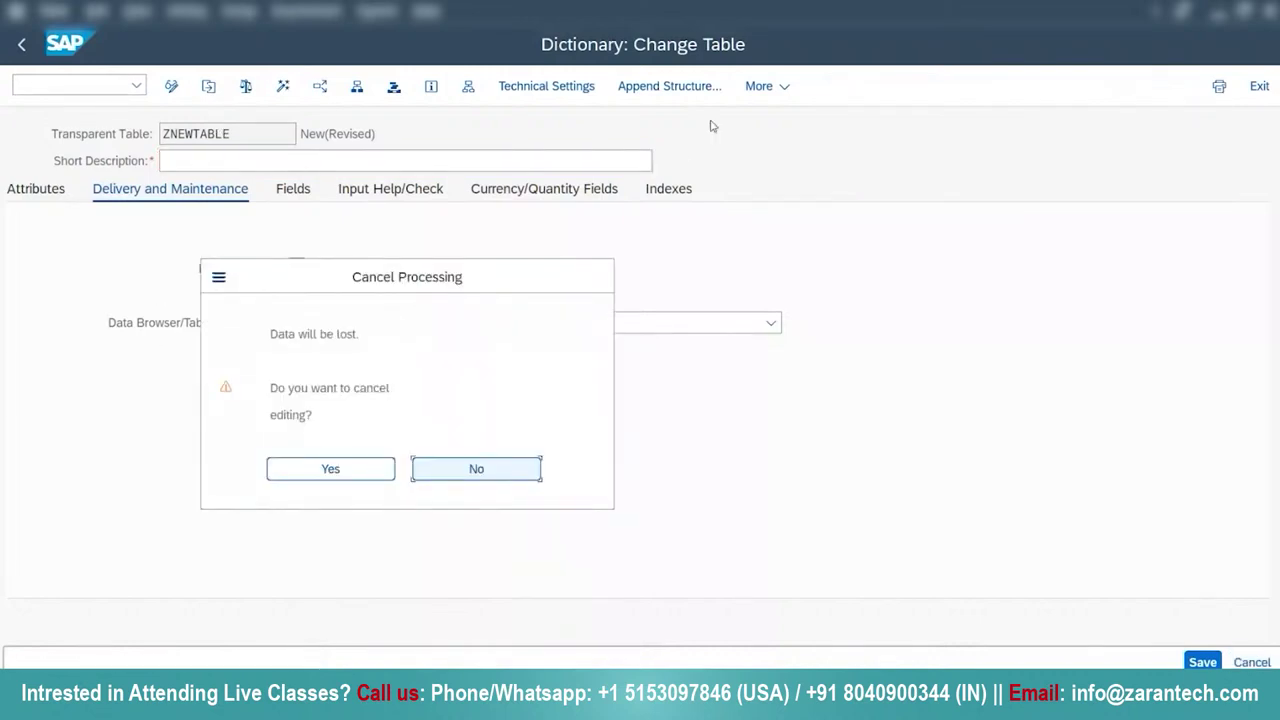
click(347, 470)
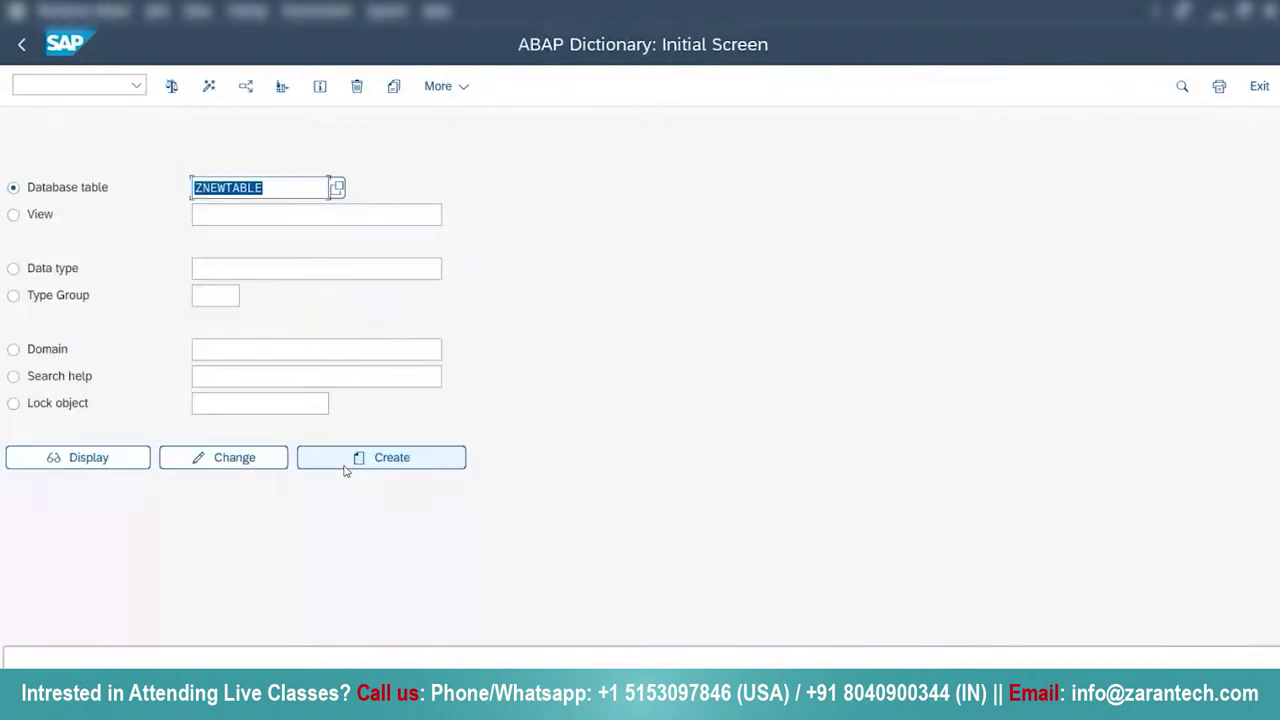
Clear the database table name and leave the ABAP Dictionary for the SAP Easy Access screen
key(BackSpace)
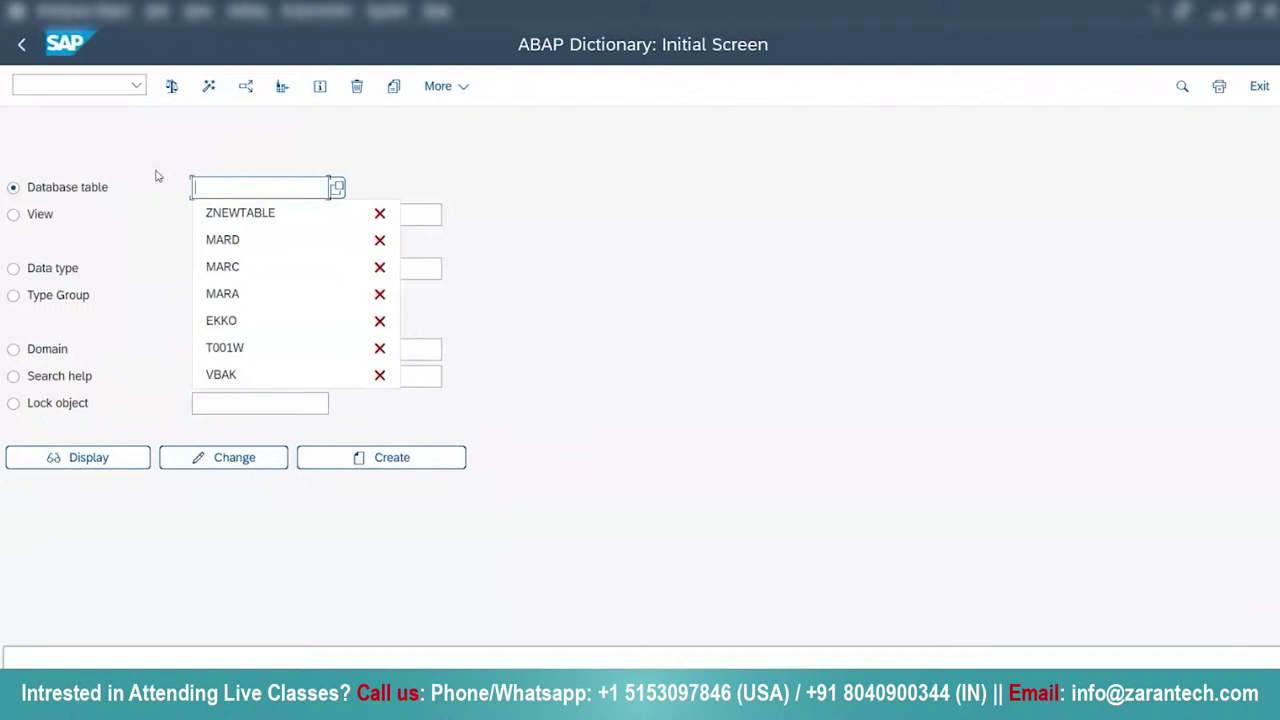
click(760, 238)
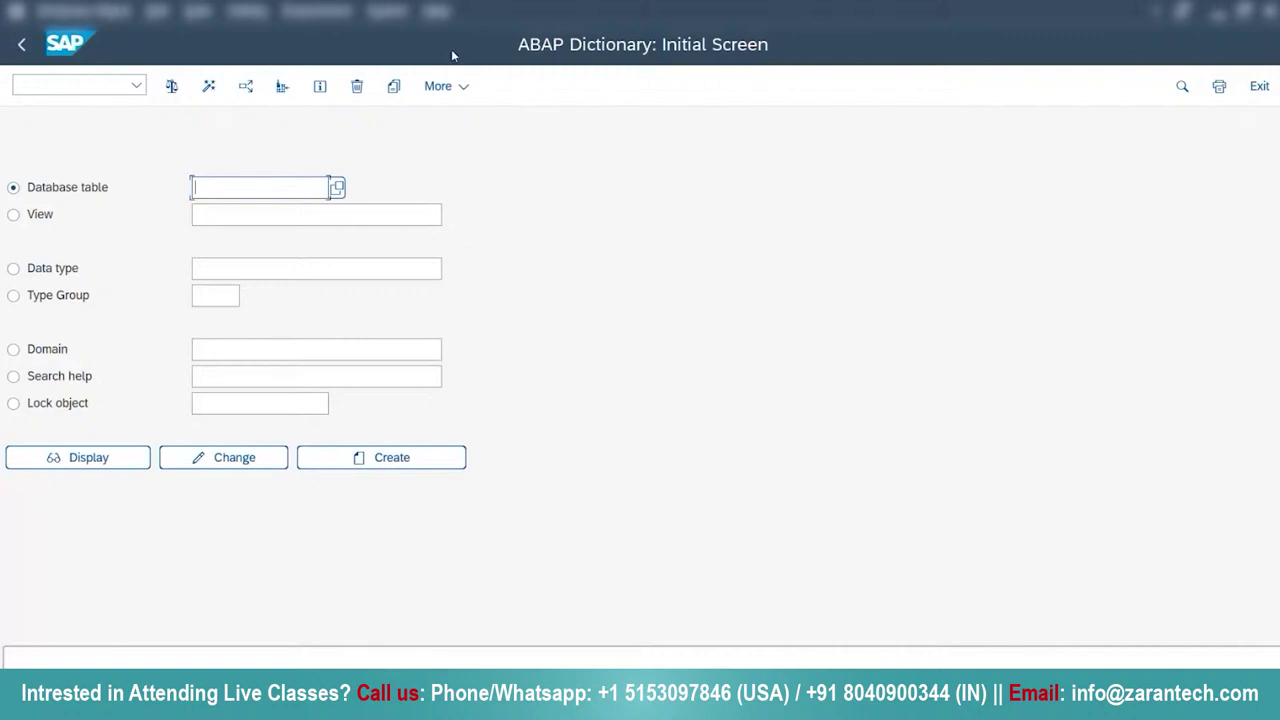
click(22, 50)
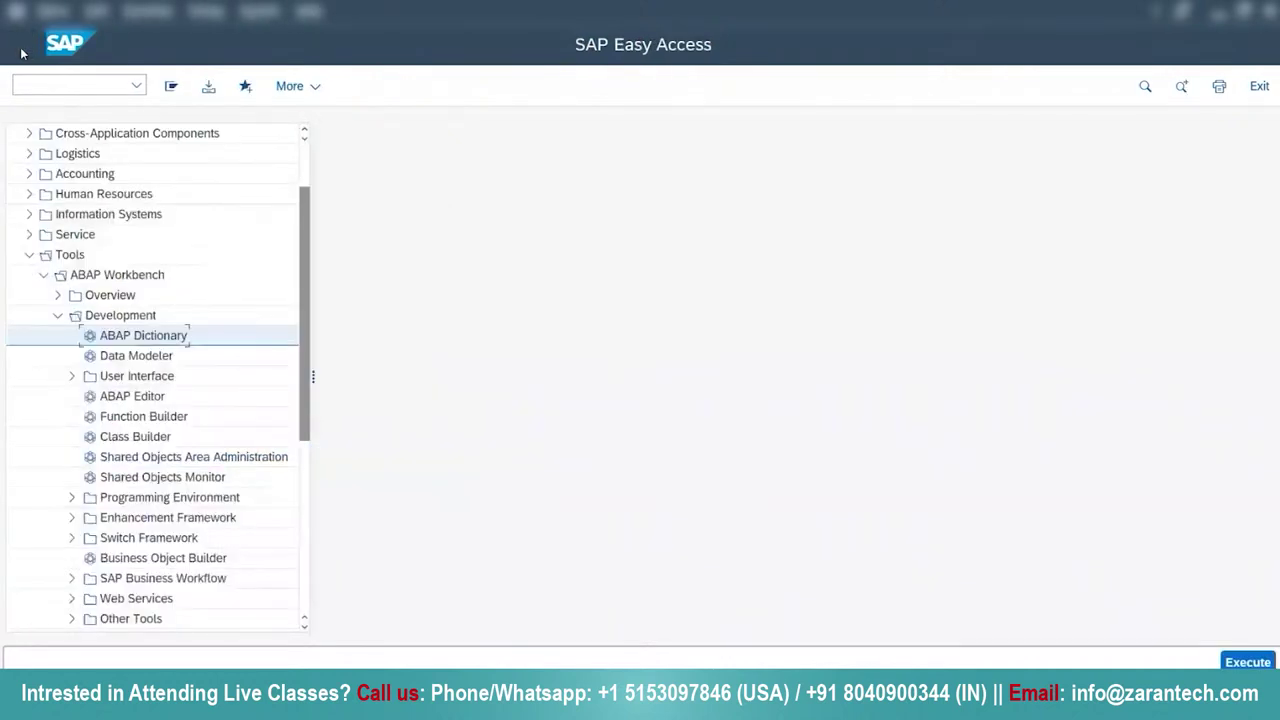
Retrace the SAP Menu path through Tools, ABAP Workbench and Development to the ABAP Dictionary entry
click(58, 315)
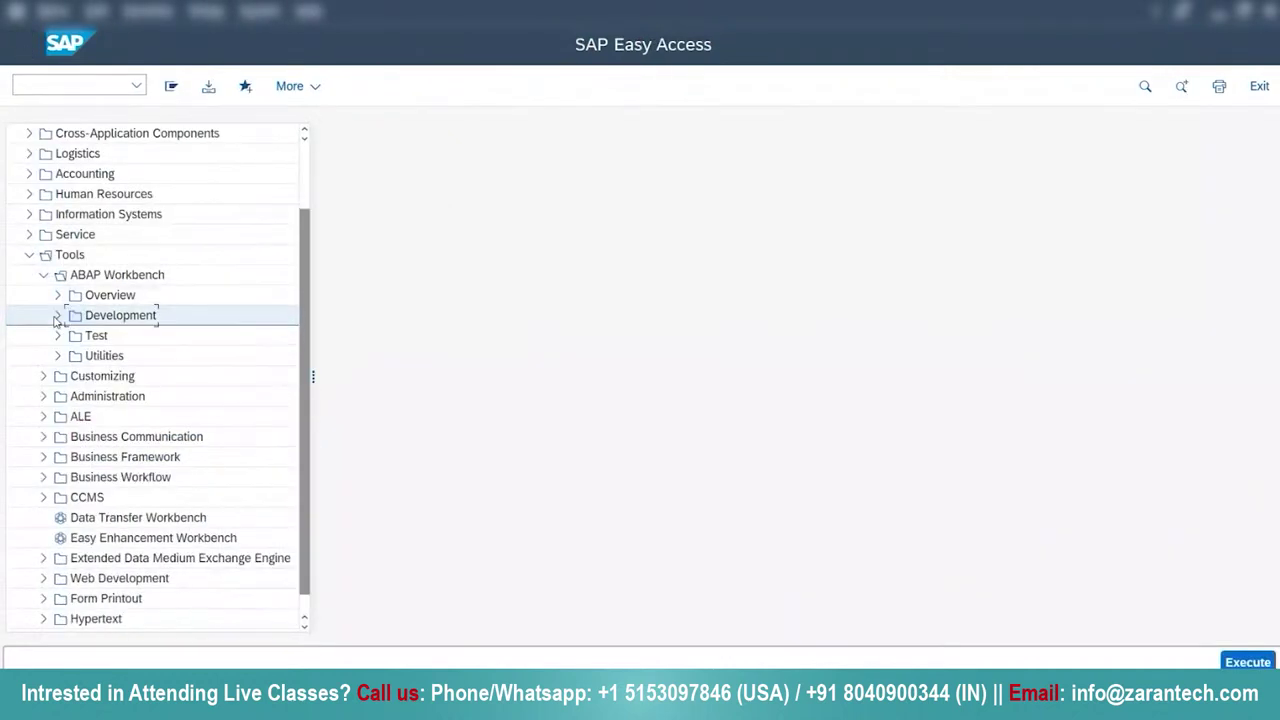
click(29, 254)
click(29, 335)
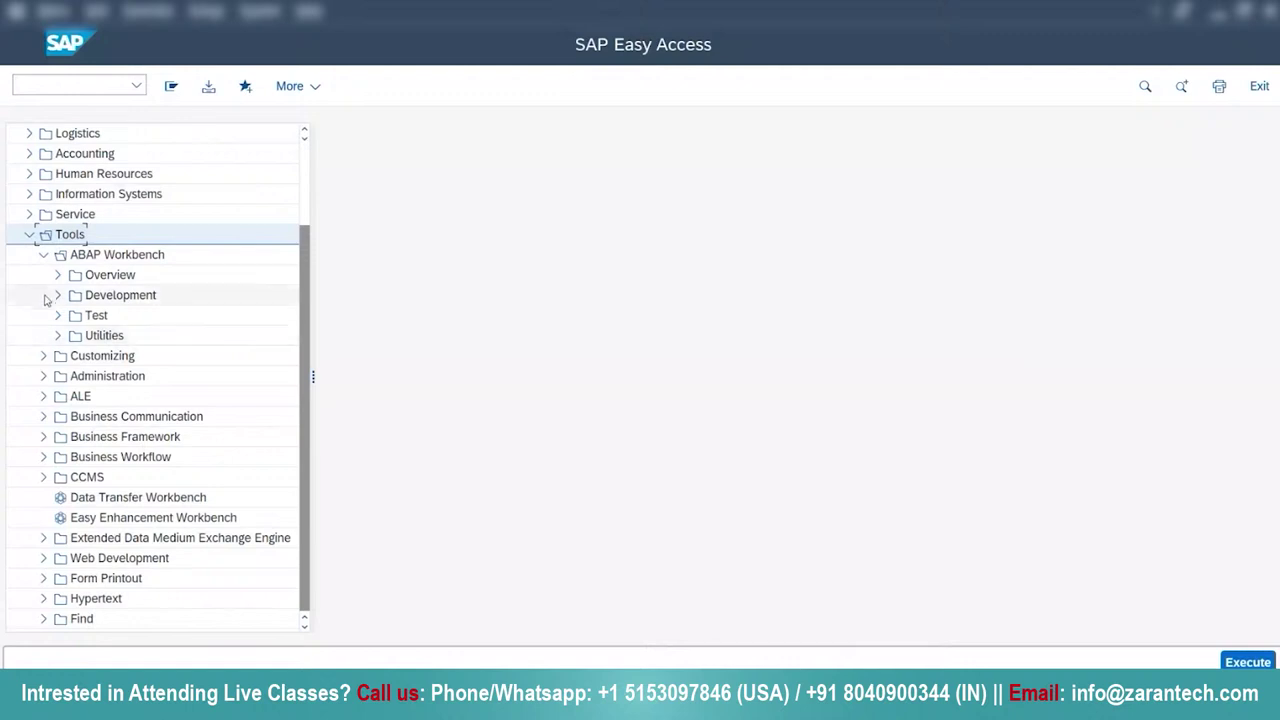
click(42, 256)
click(44, 316)
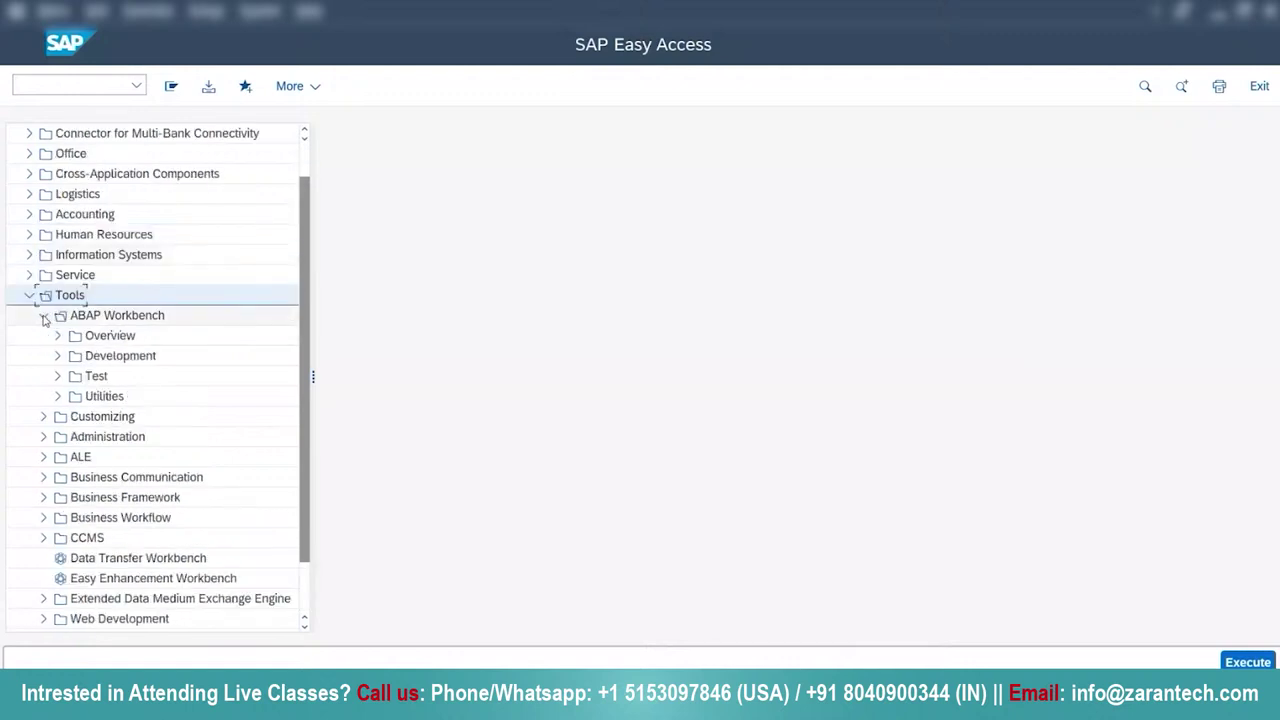
click(57, 356)
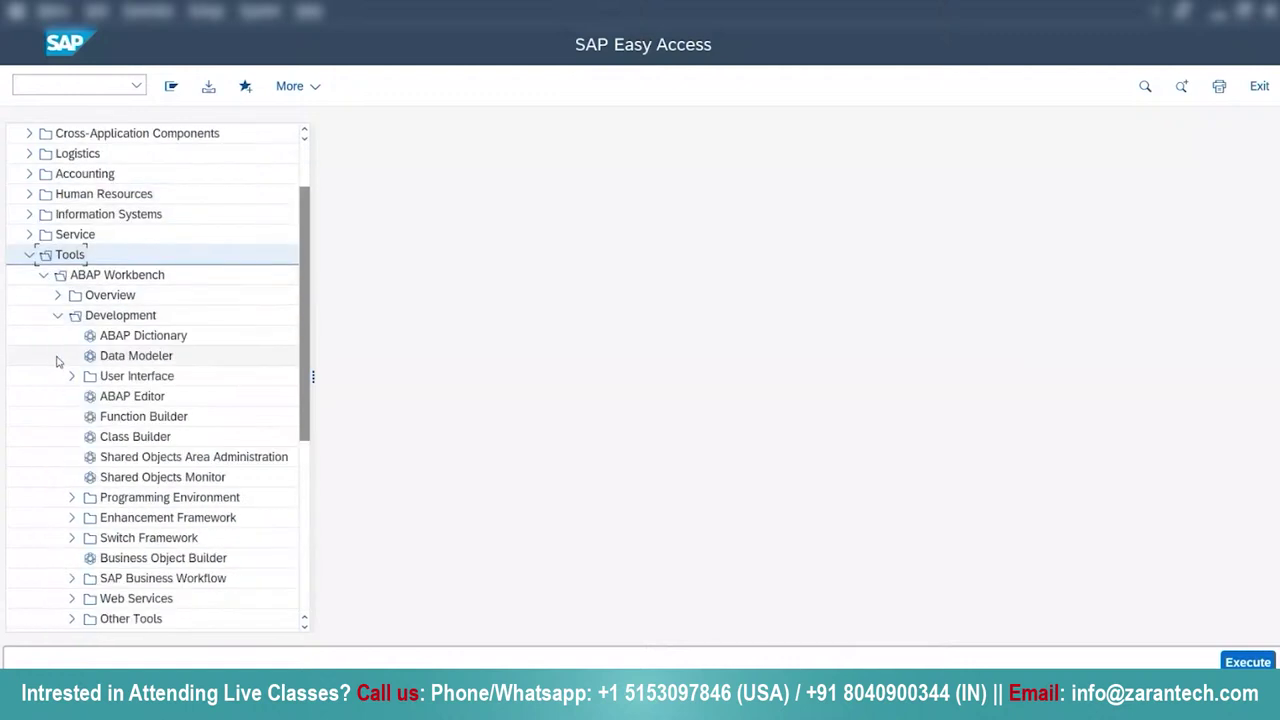
click(137, 337)
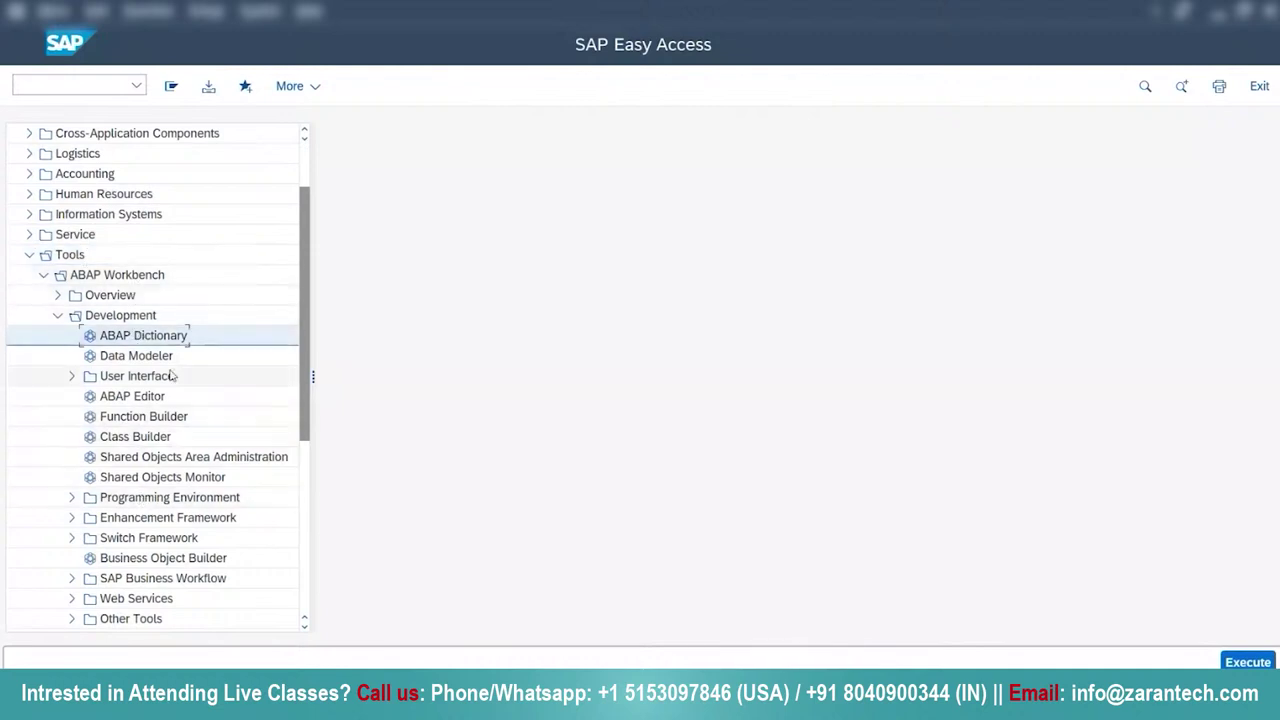
Collapse the Tools folder and open the ABAP Dictionary directly with transaction code SE11
click(29, 260)
click(93, 87)
text(TCODE)
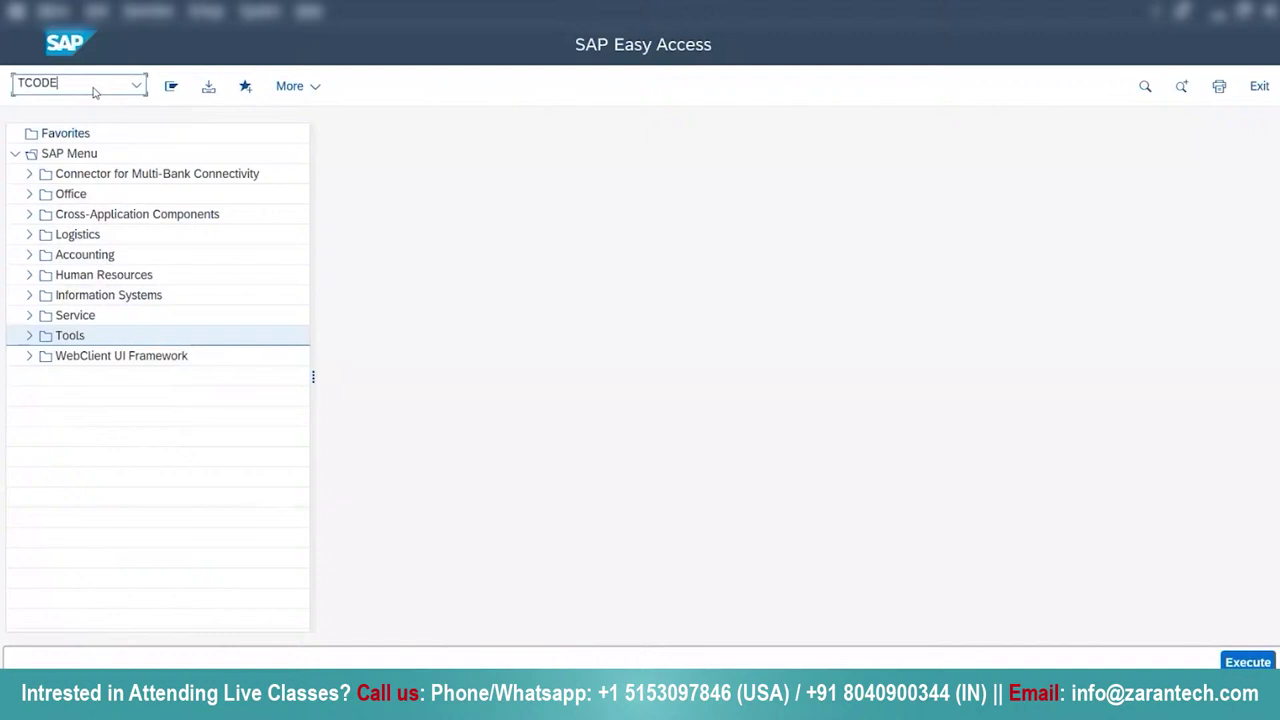
key(BackSpace)
key(BackSpace)
key(BackSpace)
key(BackSpace)
key(BackSpace)
text(SE11)
key(Return)
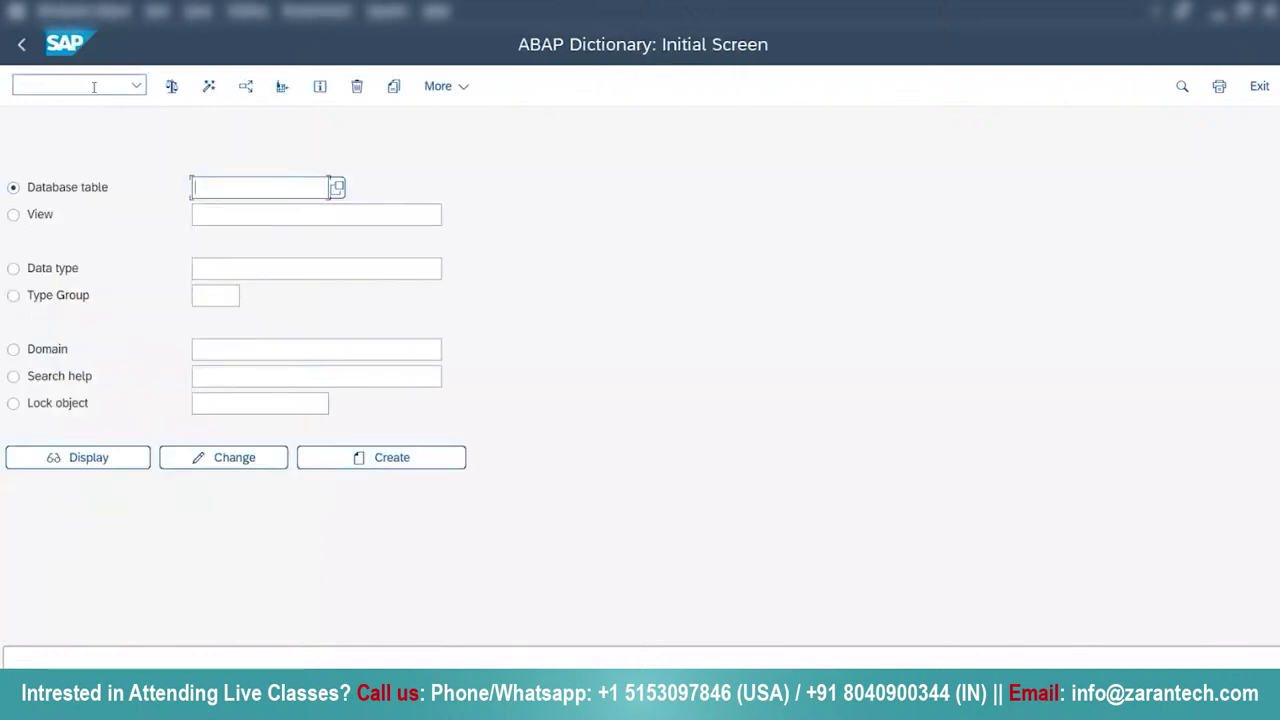
Leave the ABAP Dictionary, switch to PowerPoint and insert "( SE11 )" after "ABAP – Dictionary" on slide 5
click(21, 48)
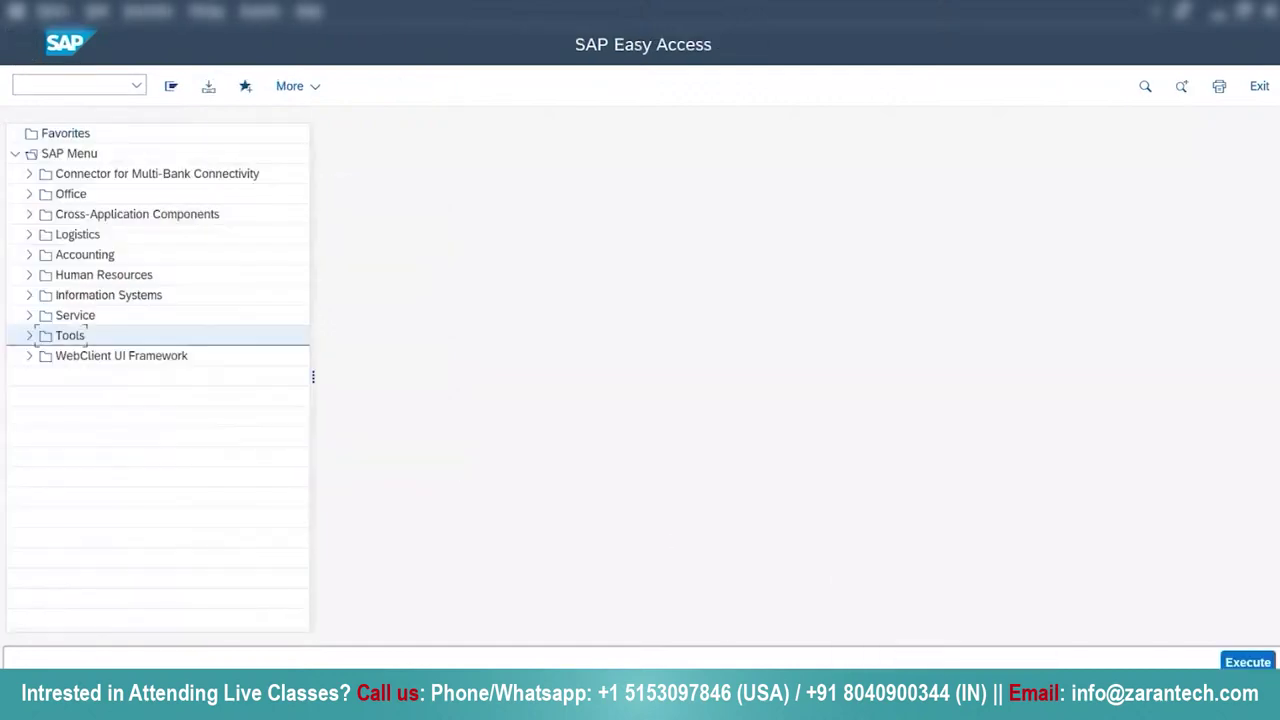
click(1180, 657)
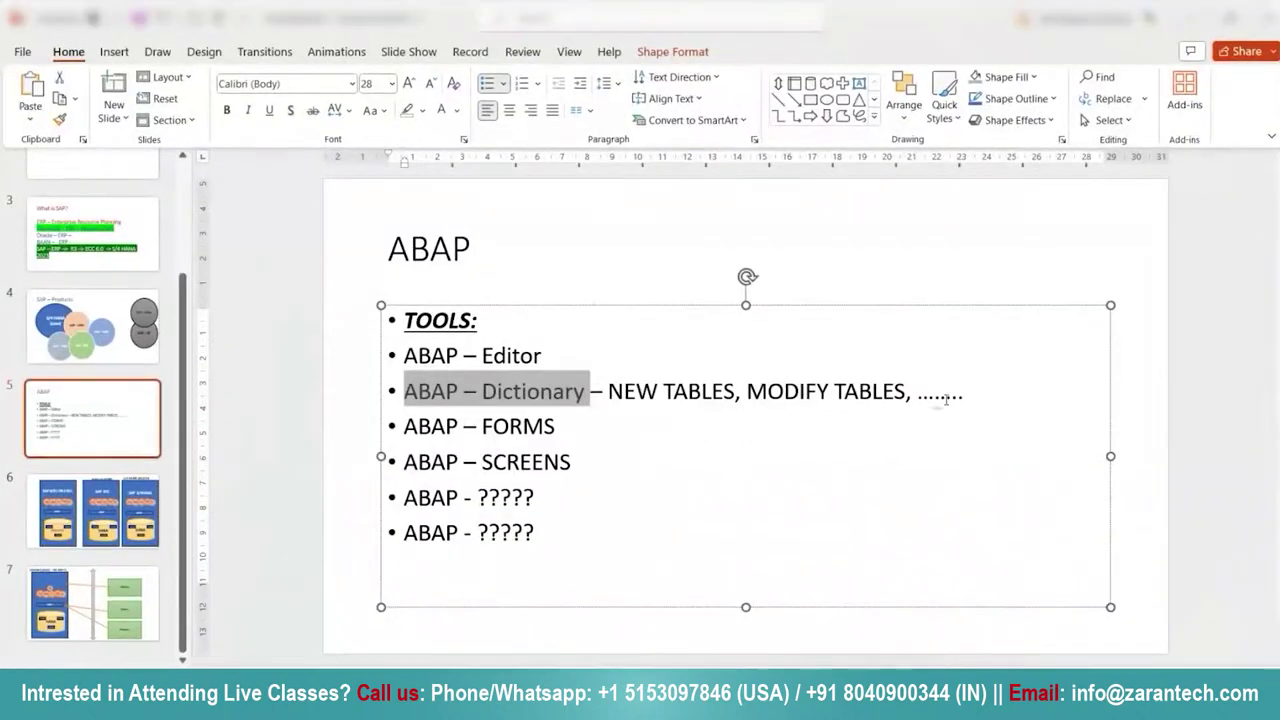
click(591, 399)
text(( )
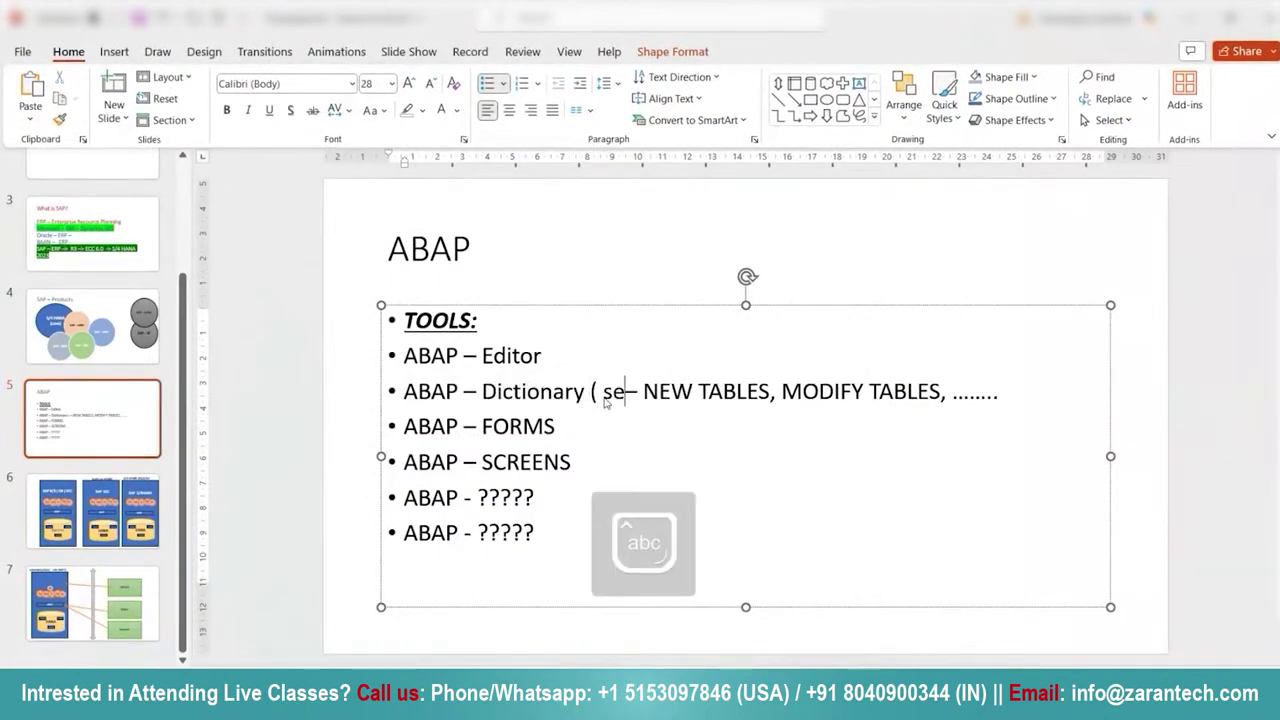
text(SE11 ))
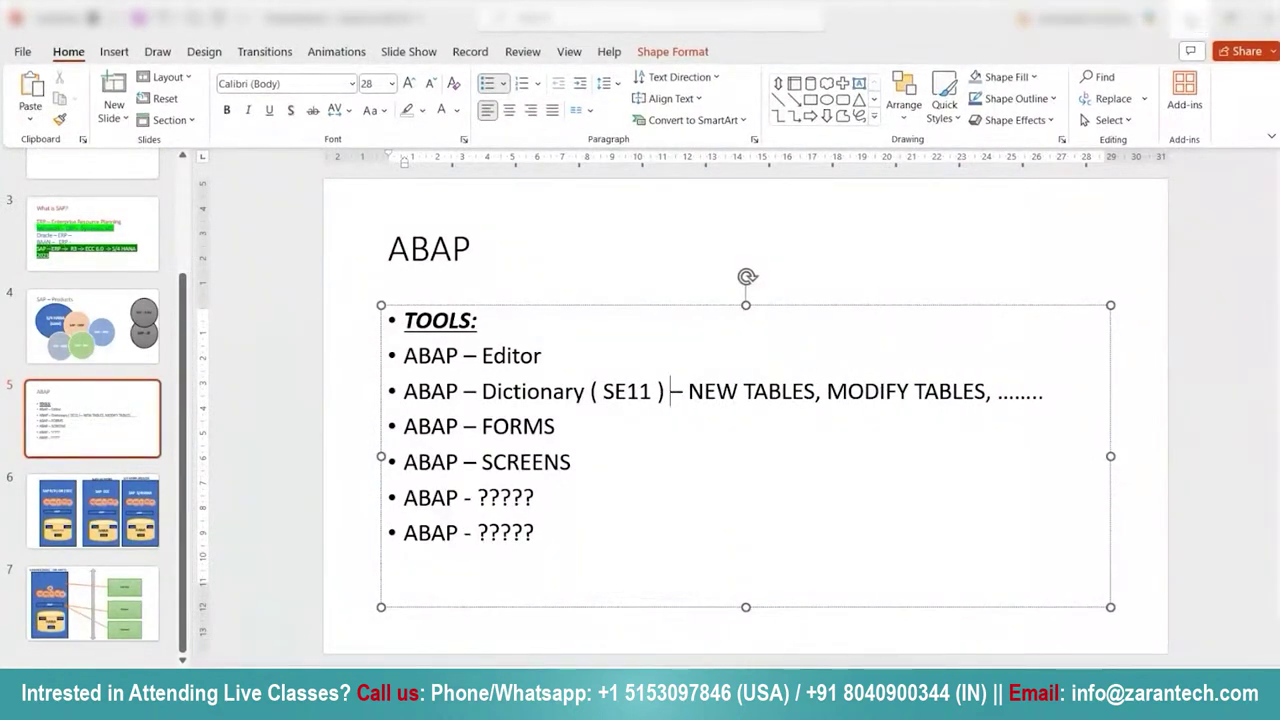
Switch back to SAP GUI, view the Create Purchase Order screen with transaction code ME21N, and return to SAP Easy Access
key(alt+Tab)
click(84, 88)
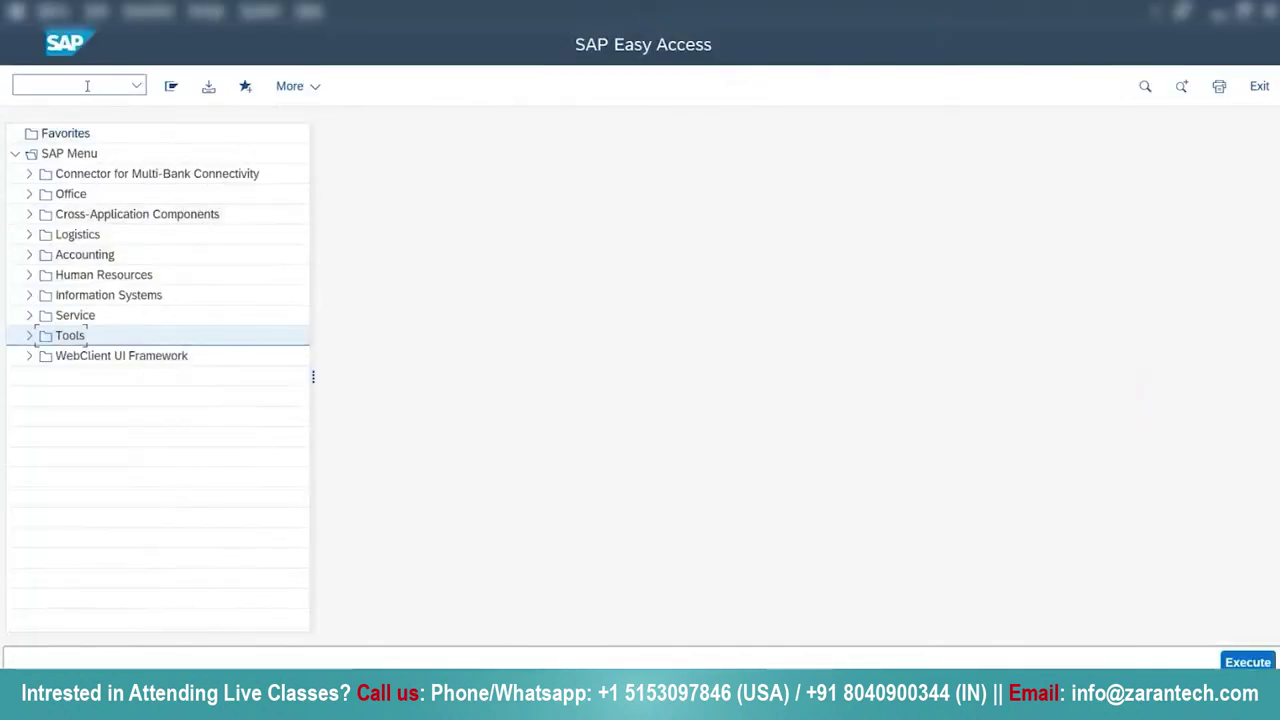
text(ME21N)
key(Return)
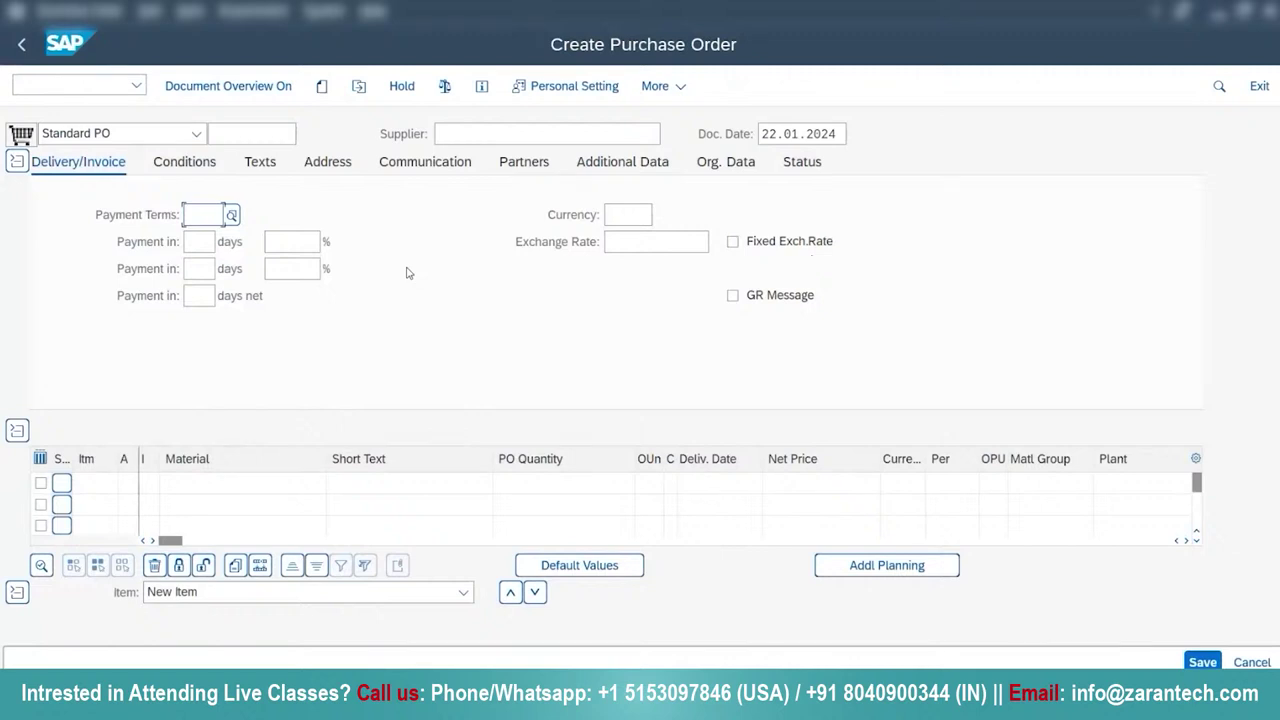
click(21, 50)
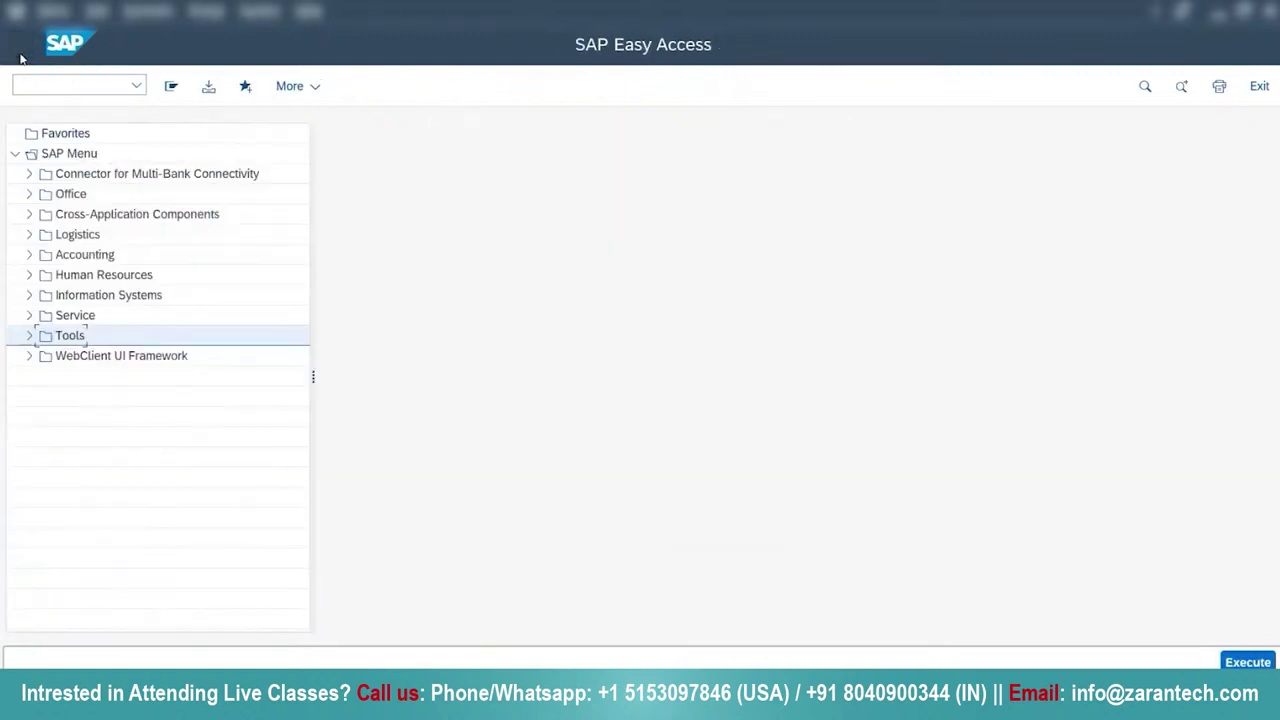
View the Screen Painter initial screen from Tools, ABAP Workbench, Development, User Interface in the SAP Menu, and return to SAP Easy Access
click(29, 335)
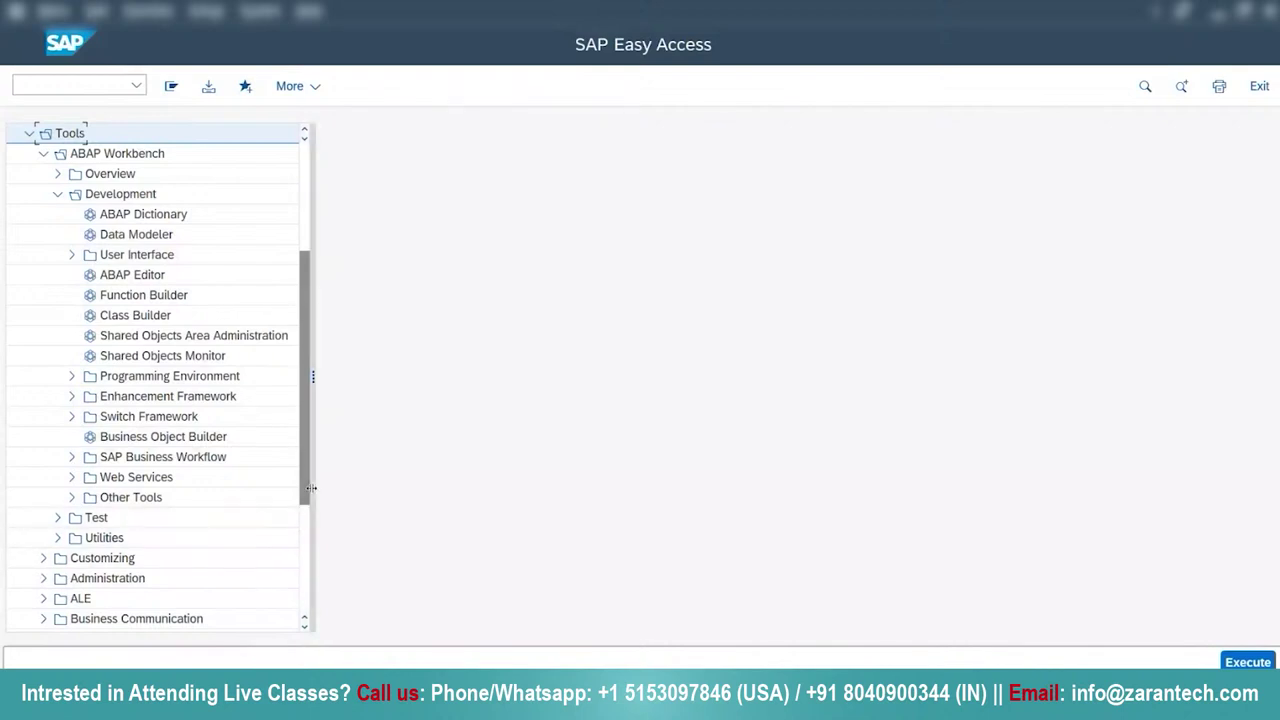
scroll(308, 343, up, 4)
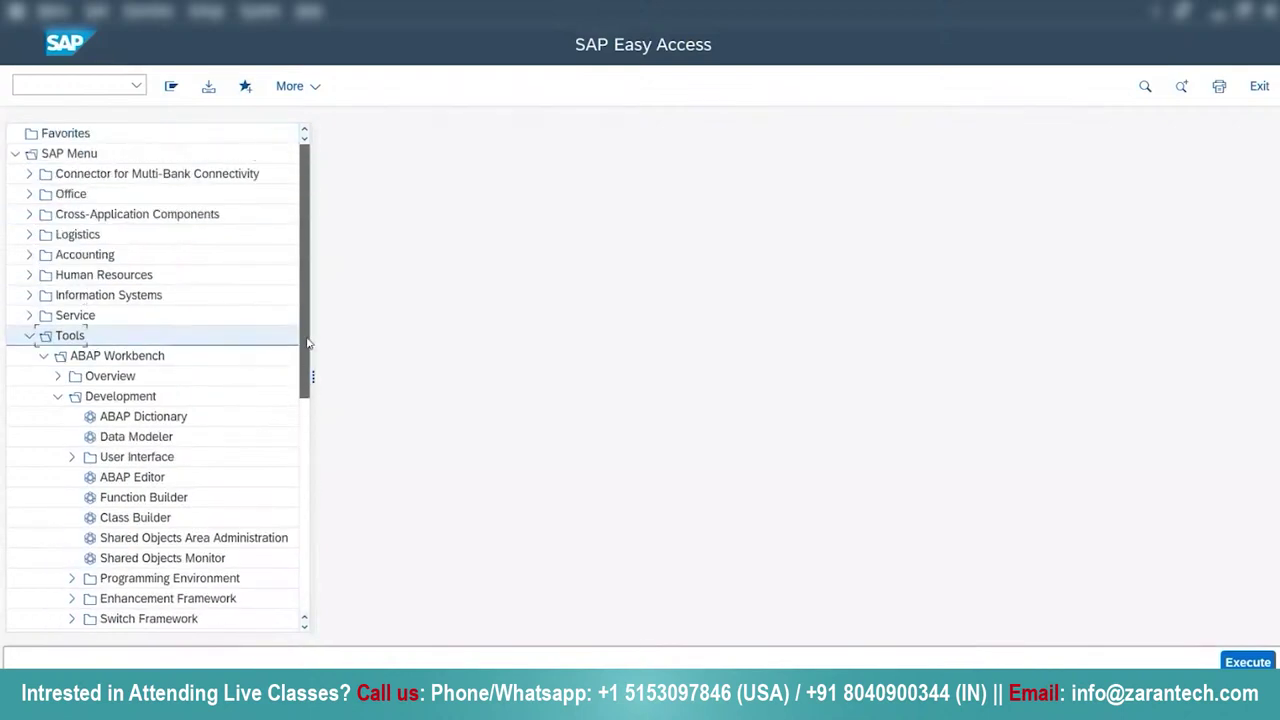
click(72, 457)
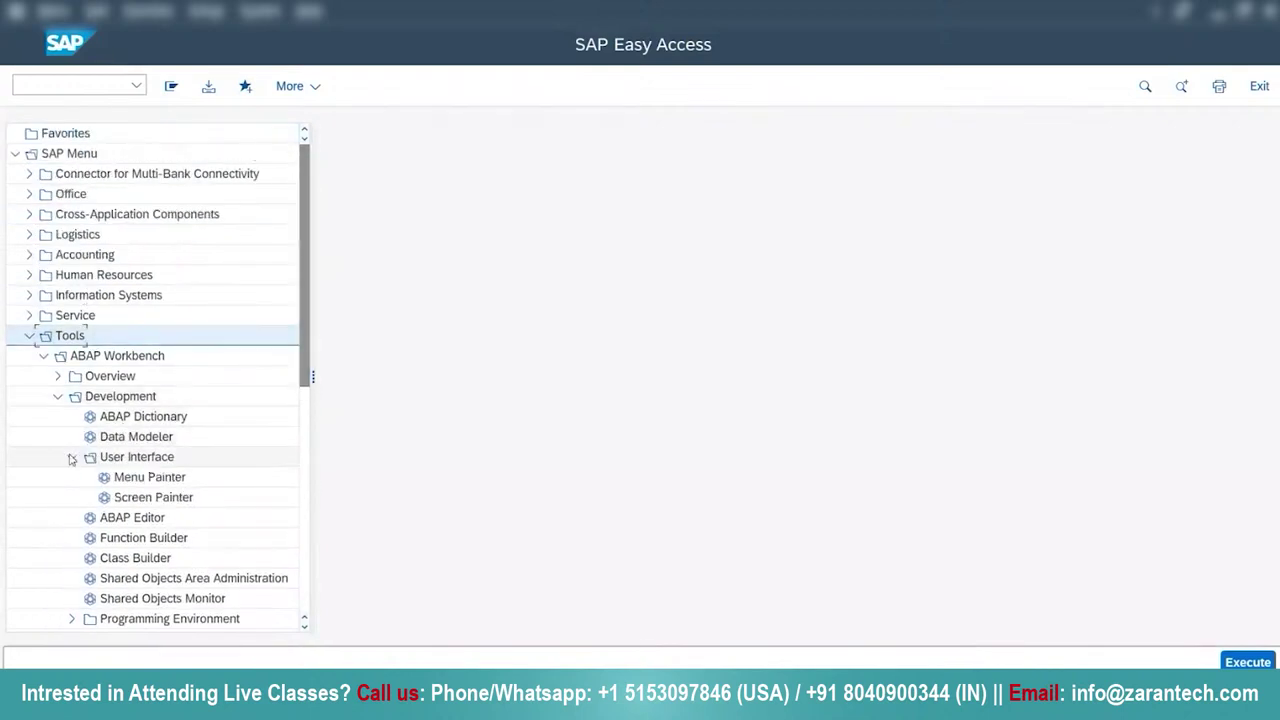
click(130, 502)
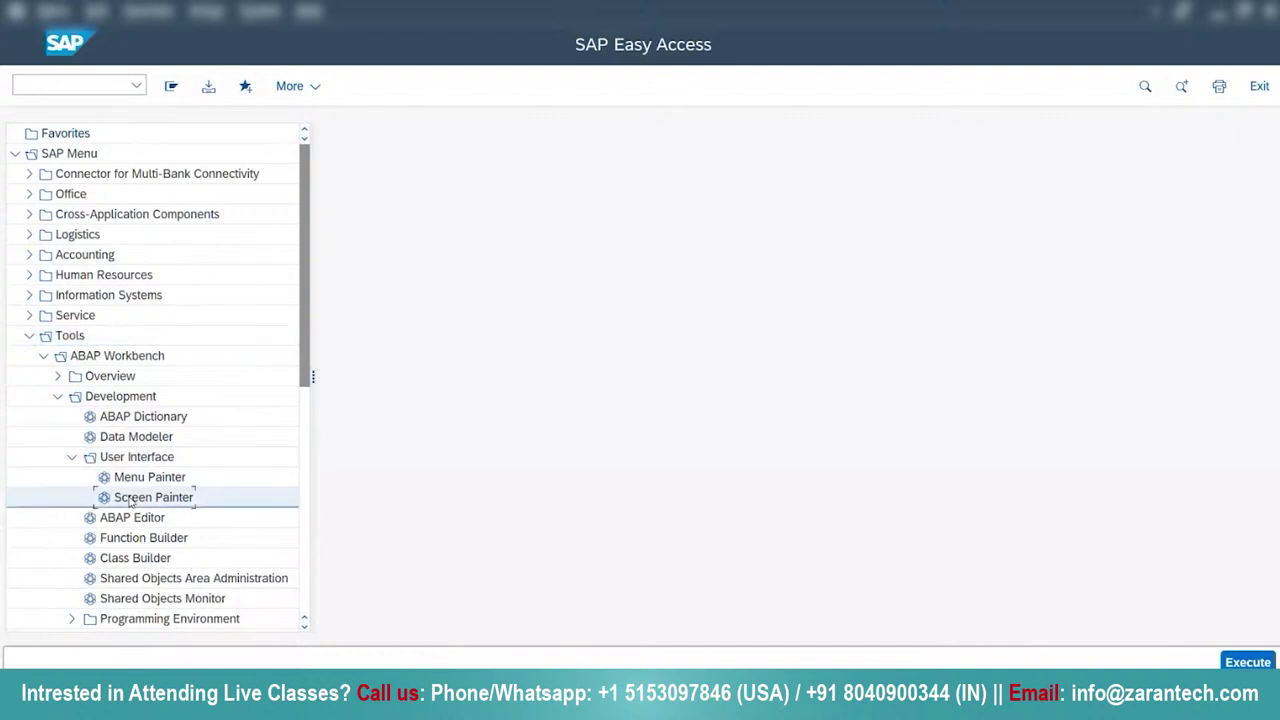
double_click(160, 500)
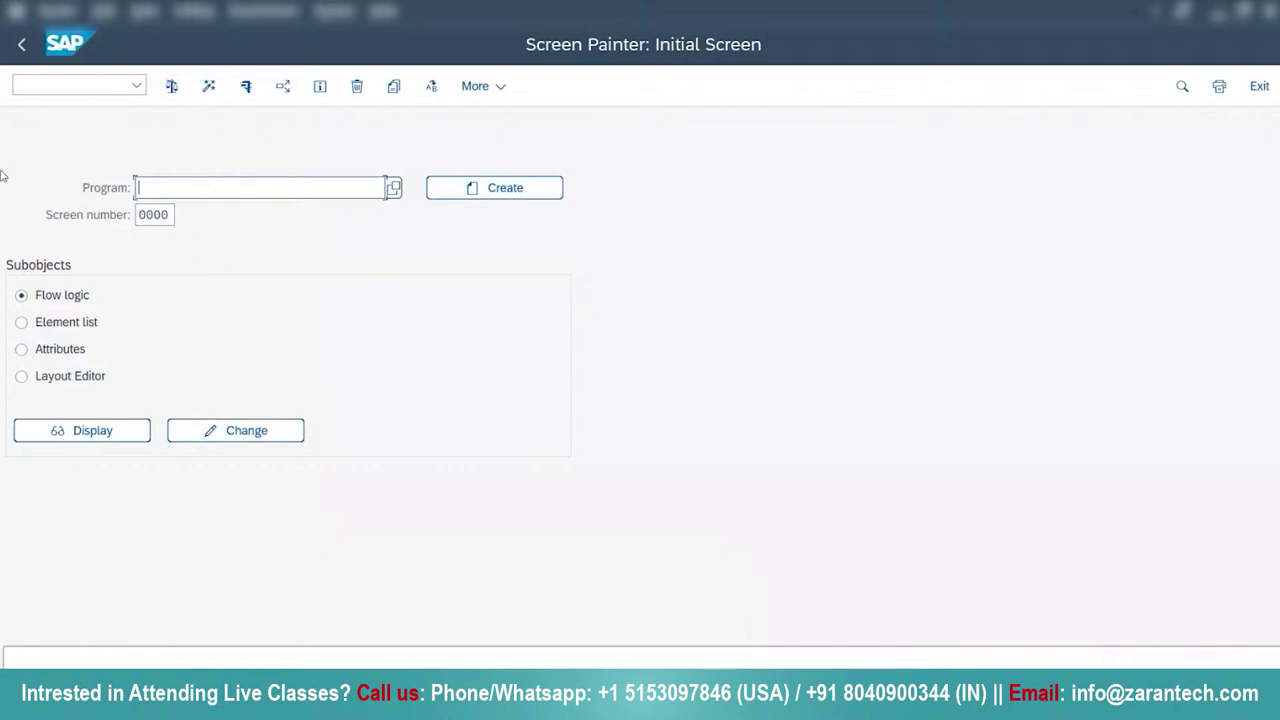
click(20, 50)
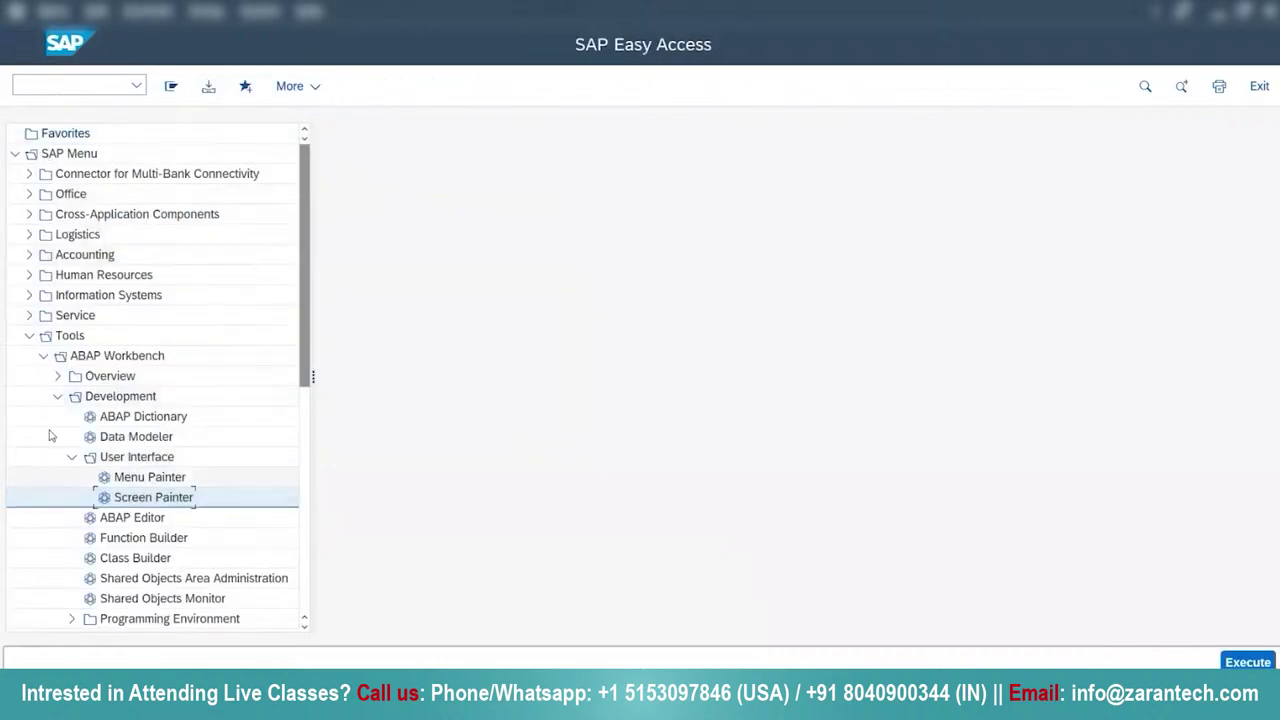
View the Menu Painter initial screen using transaction code SE41 and return to SAP Easy Access
click(70, 86)
text(se)
key(BackSpace)
key(BackSpace)
key(Caps_Lock)
text(S)
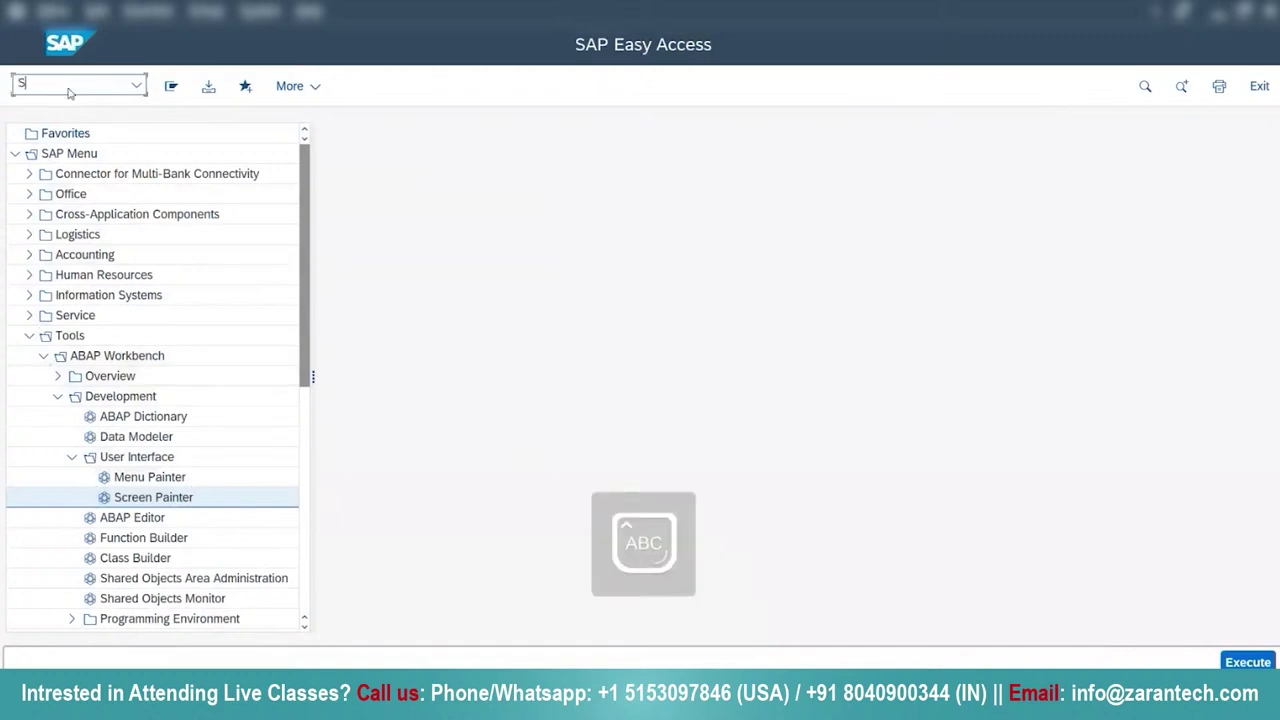
text(E41)
key(Return)
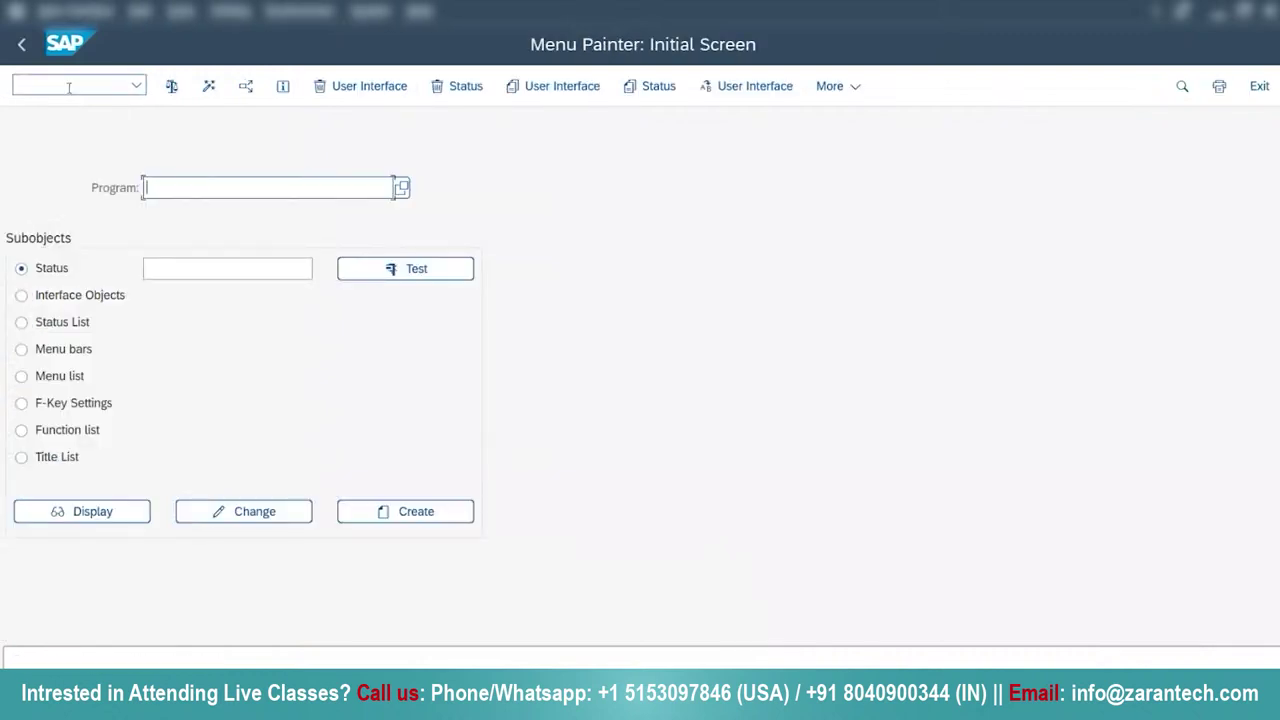
click(22, 44)
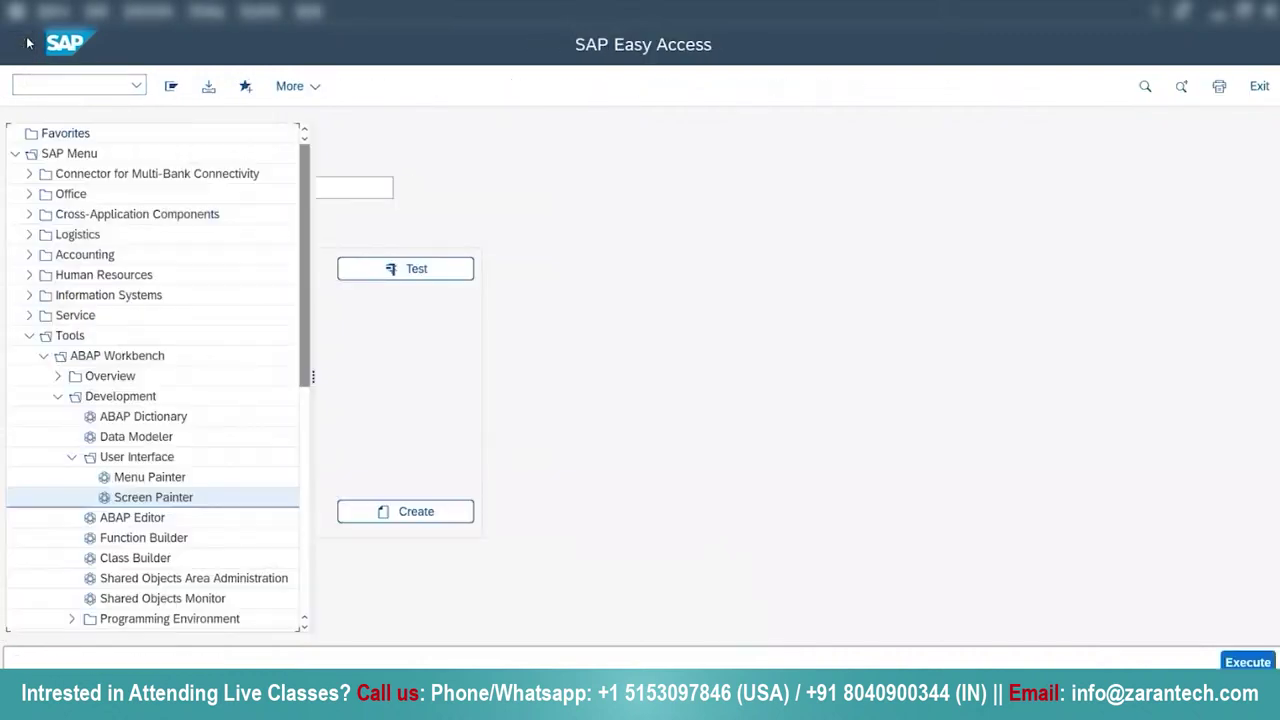
View the Screen Painter initial screen using transaction code SE51 and return to SAP Easy Access
text(SE51)
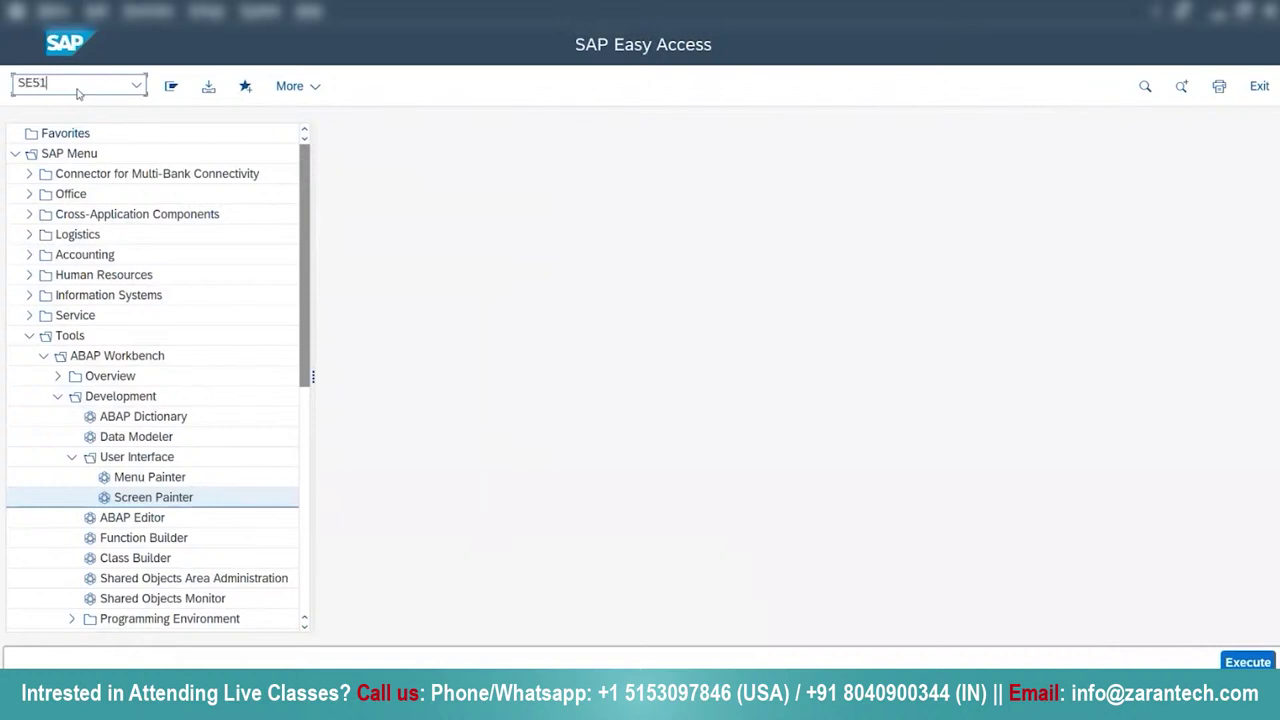
key(Return)
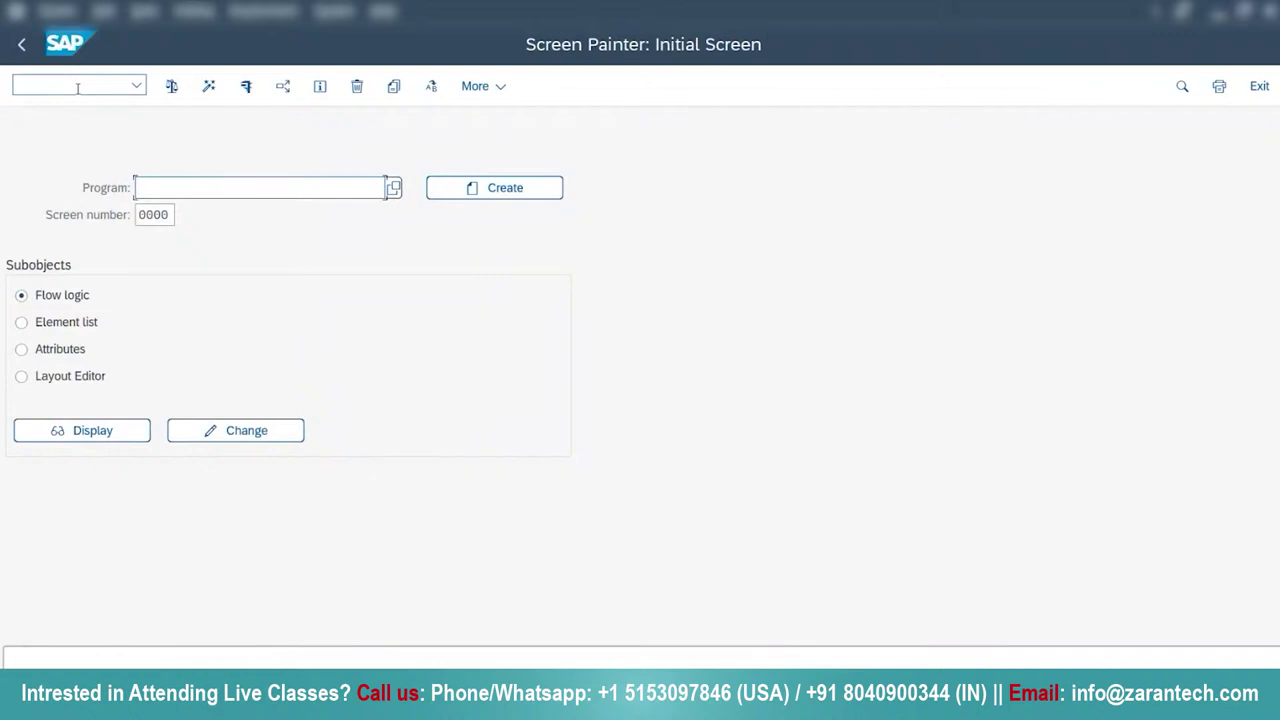
click(29, 48)
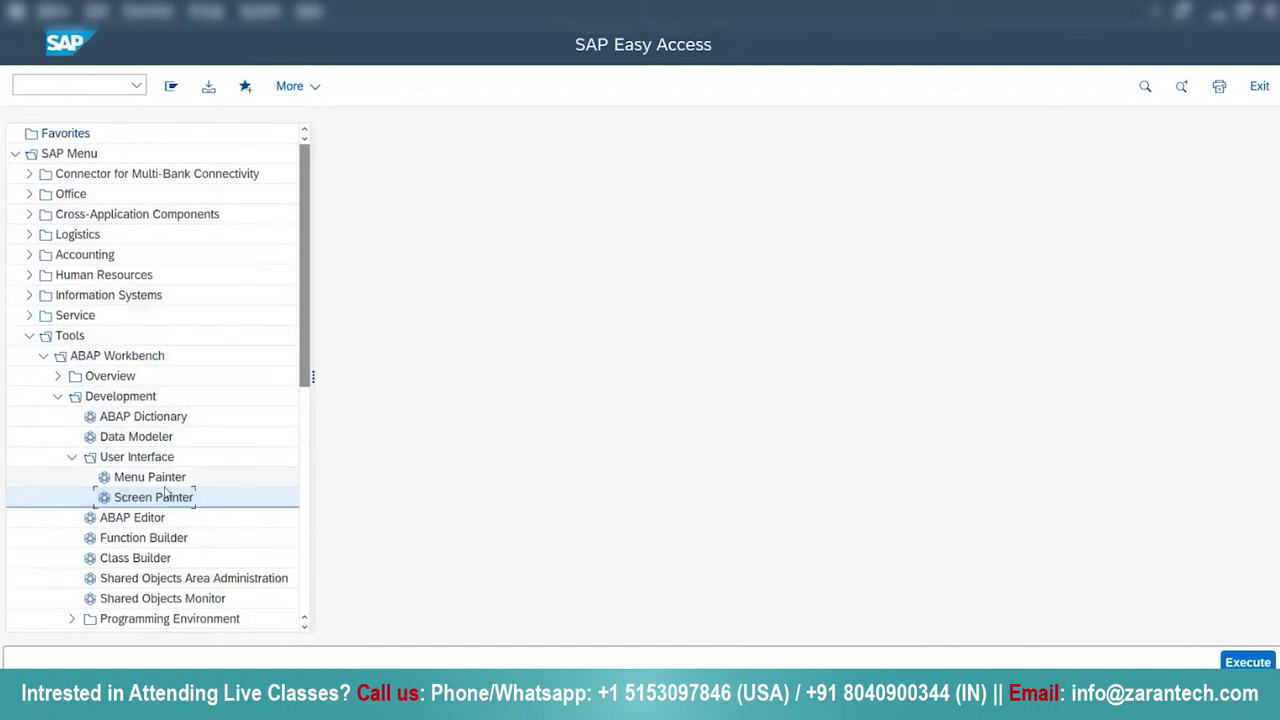
View the Defaults settings in the own user profile and return to SAP Easy Access
click(258, 10)
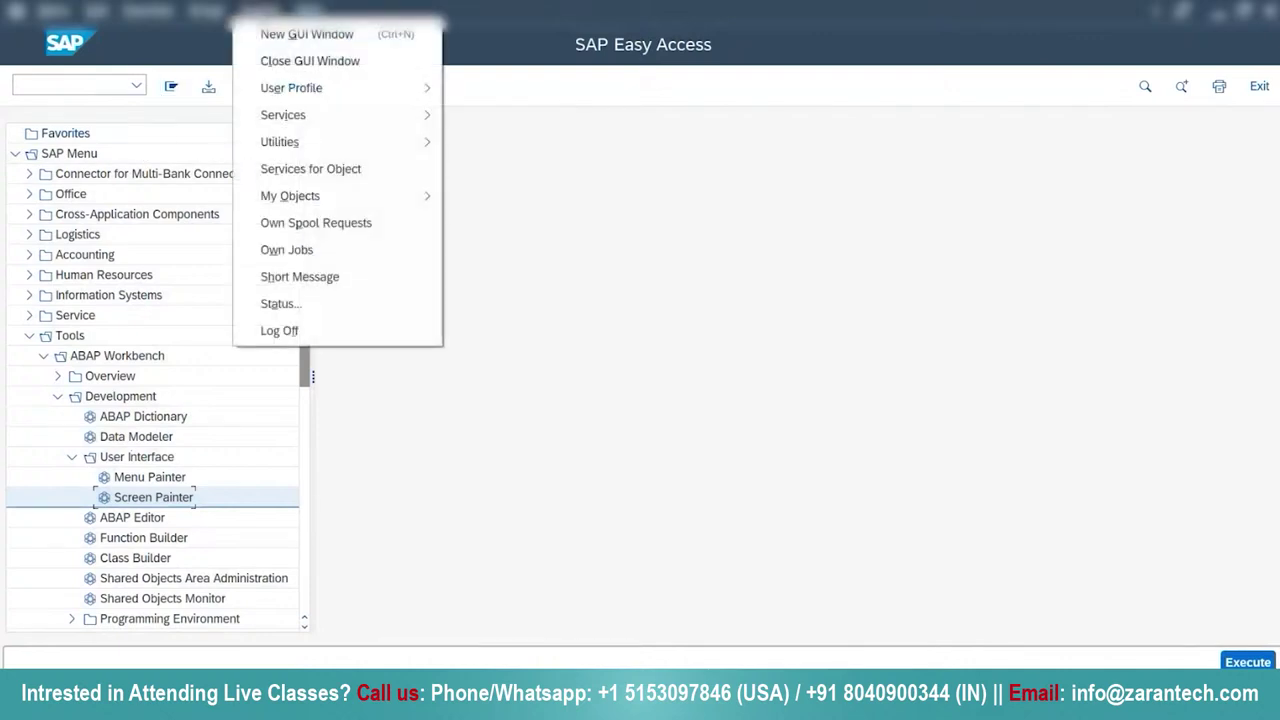
click(494, 214)
click(315, 86)
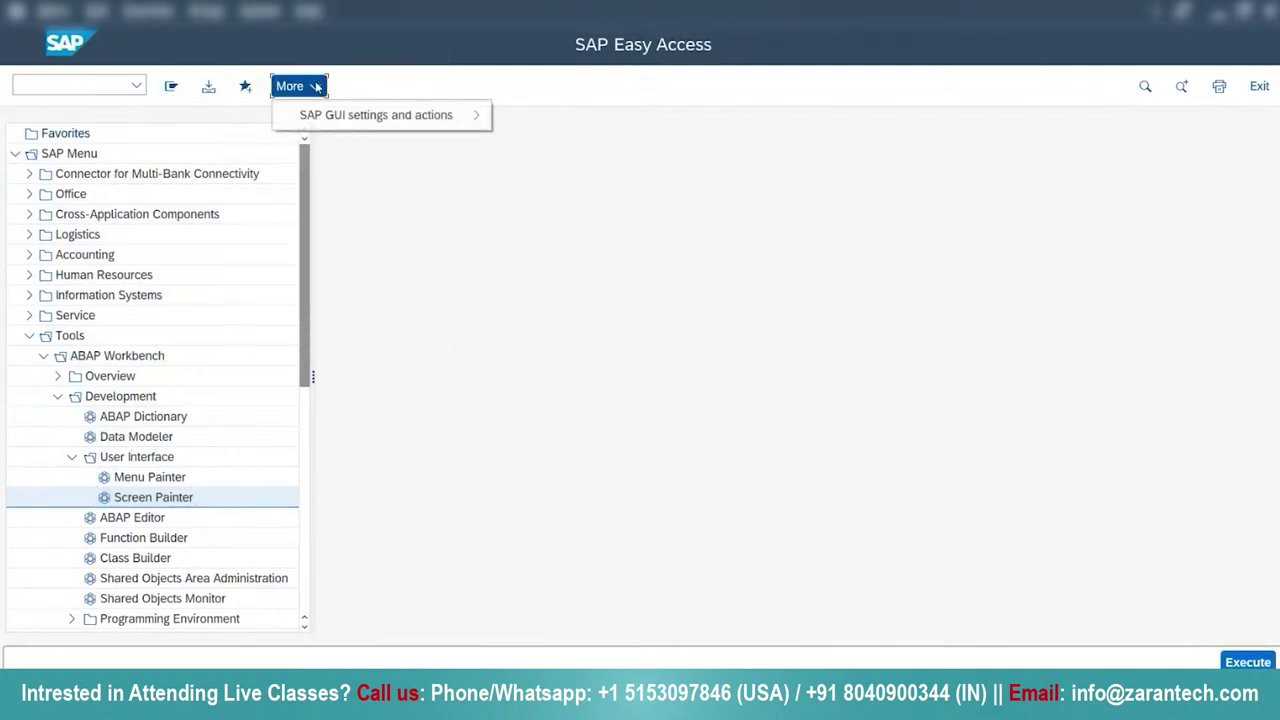
click(262, 10)
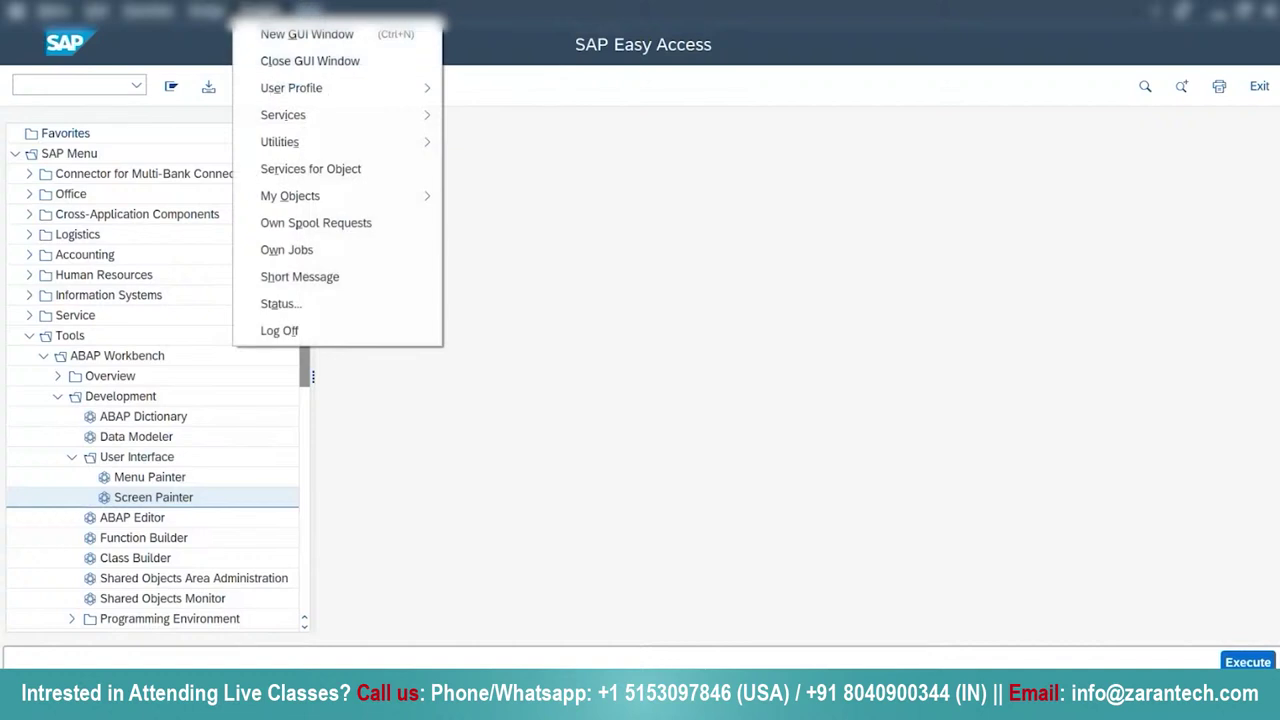
mouse_move(373, 114)
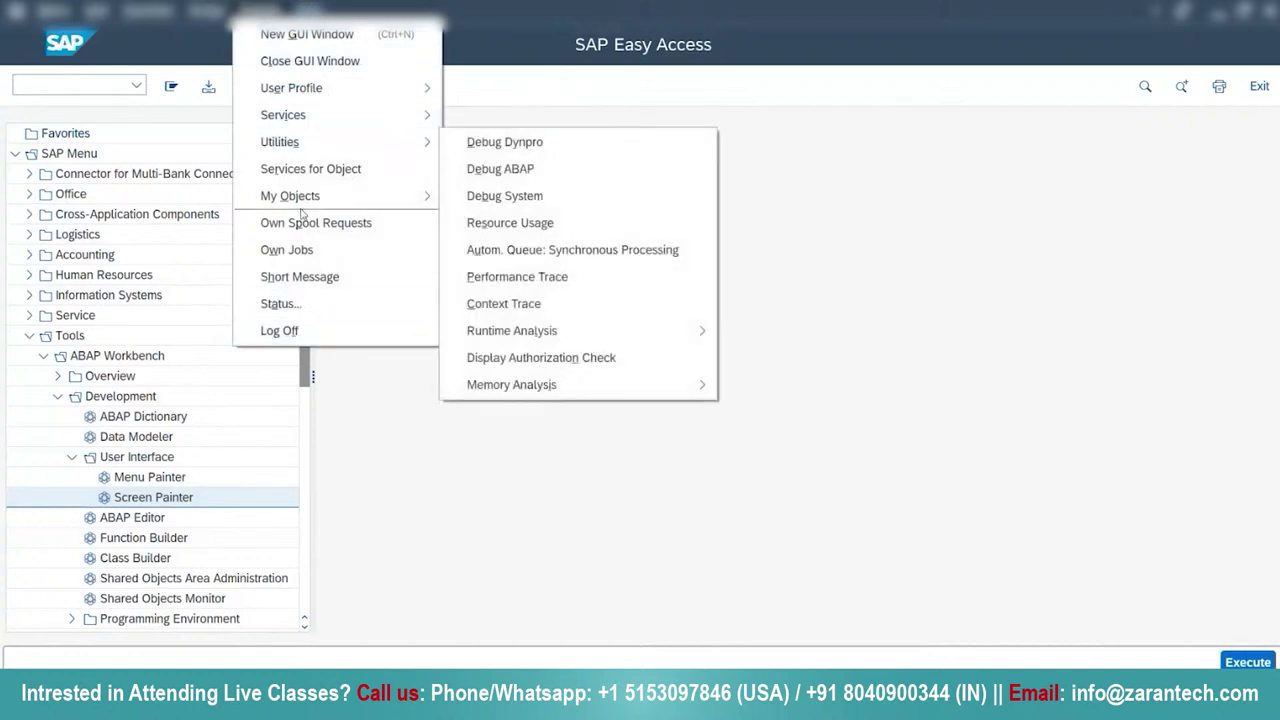
mouse_move(319, 158)
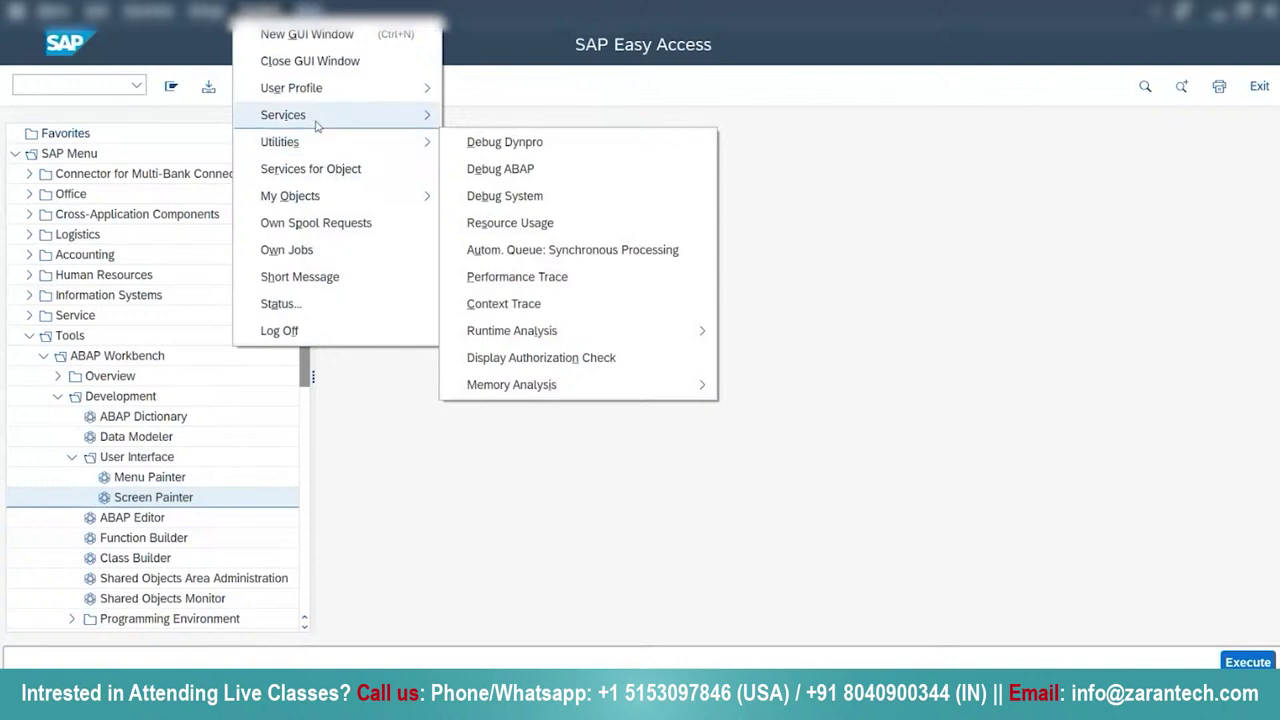
mouse_move(316, 124)
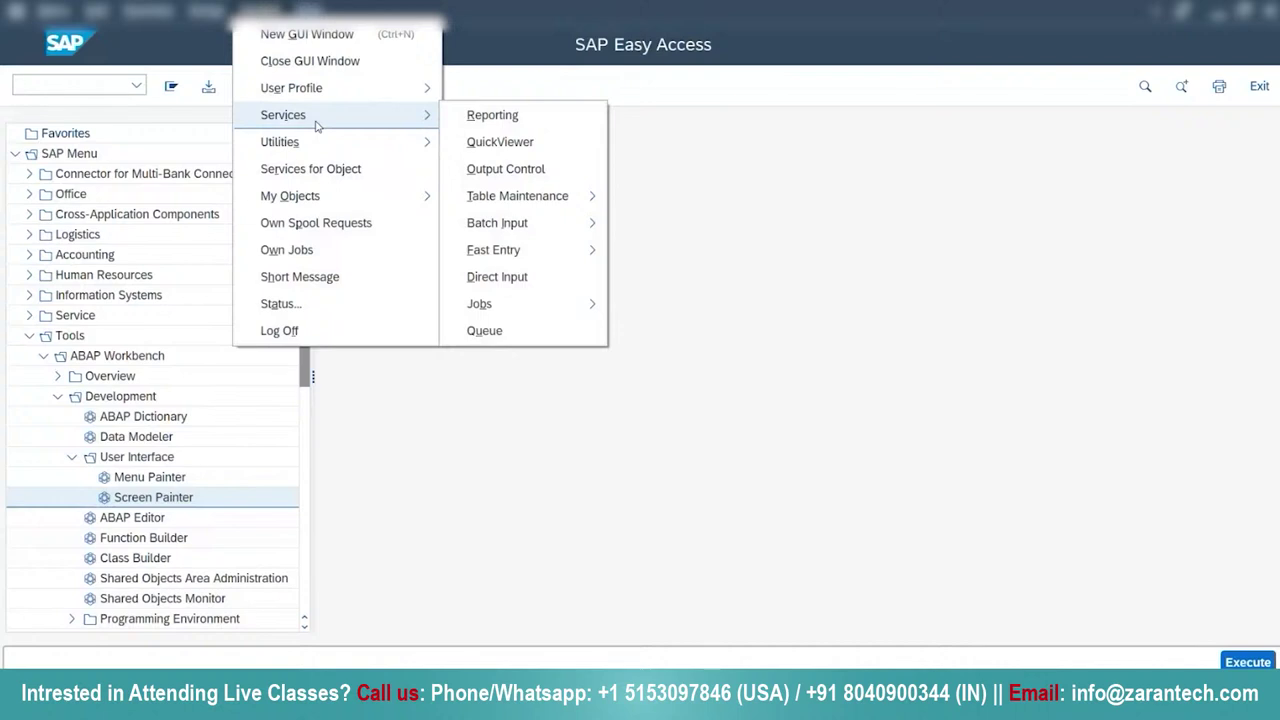
mouse_move(334, 90)
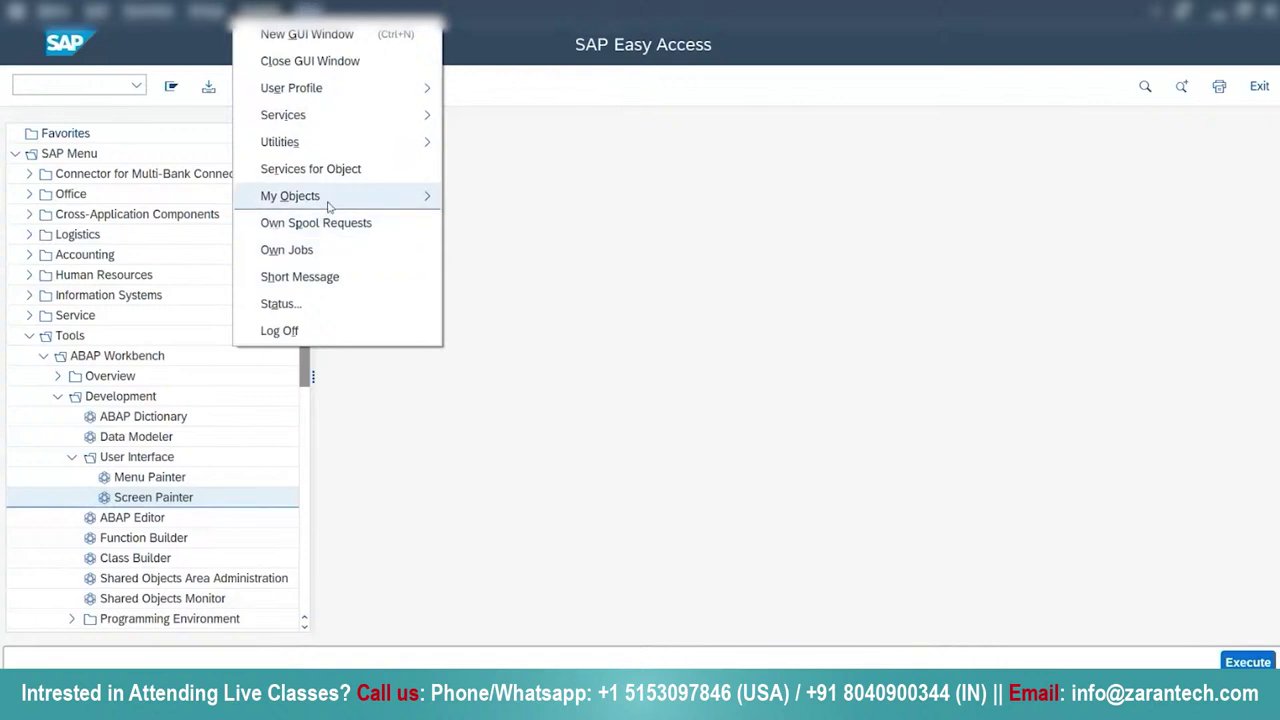
mouse_move(330, 205)
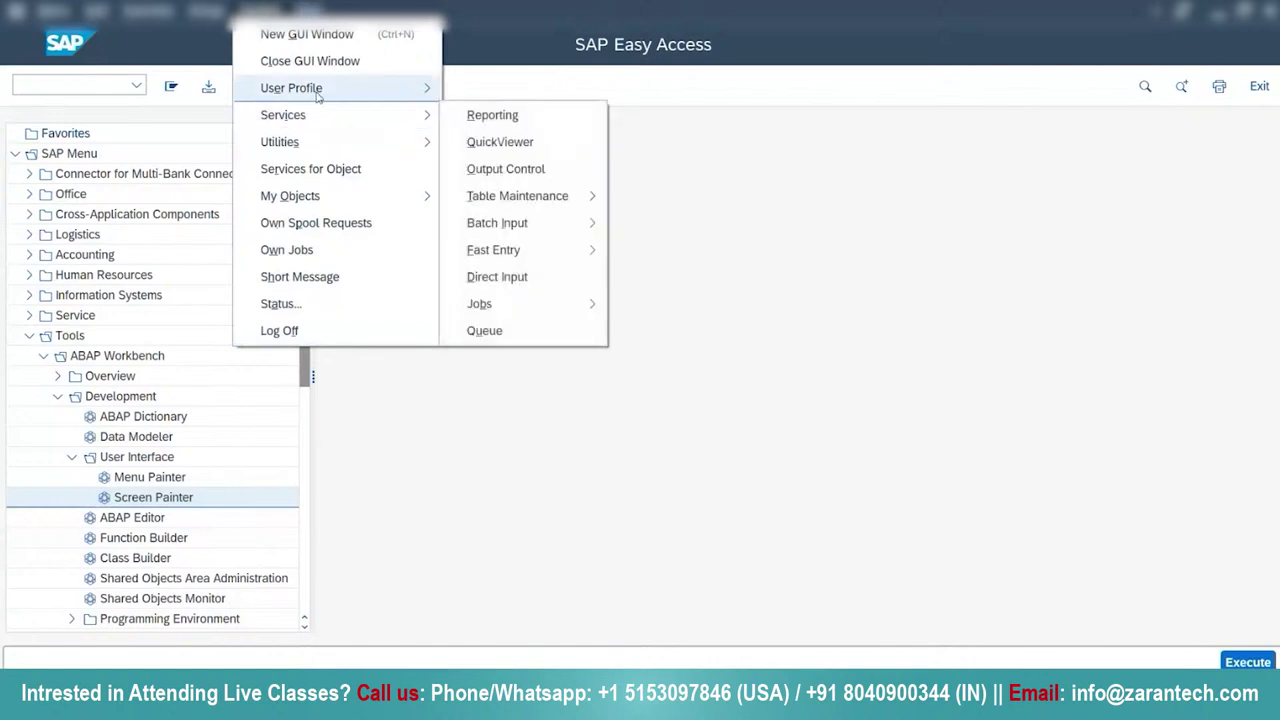
click(493, 169)
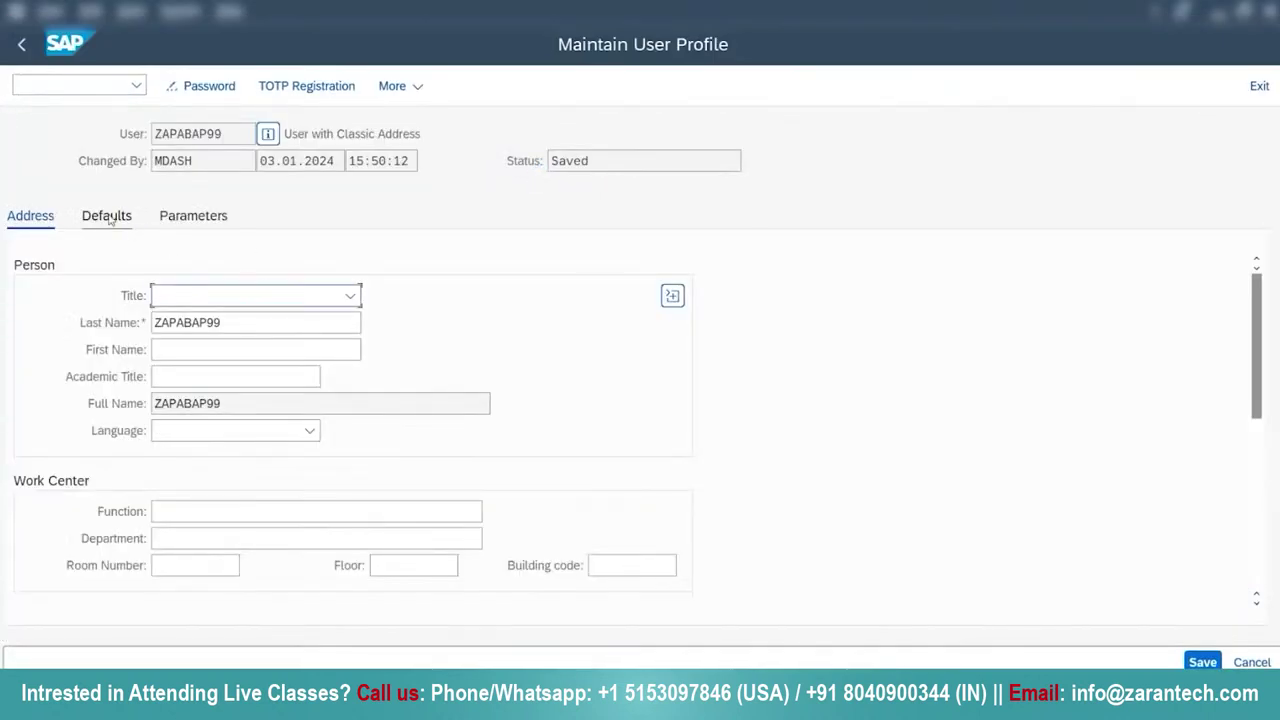
click(102, 216)
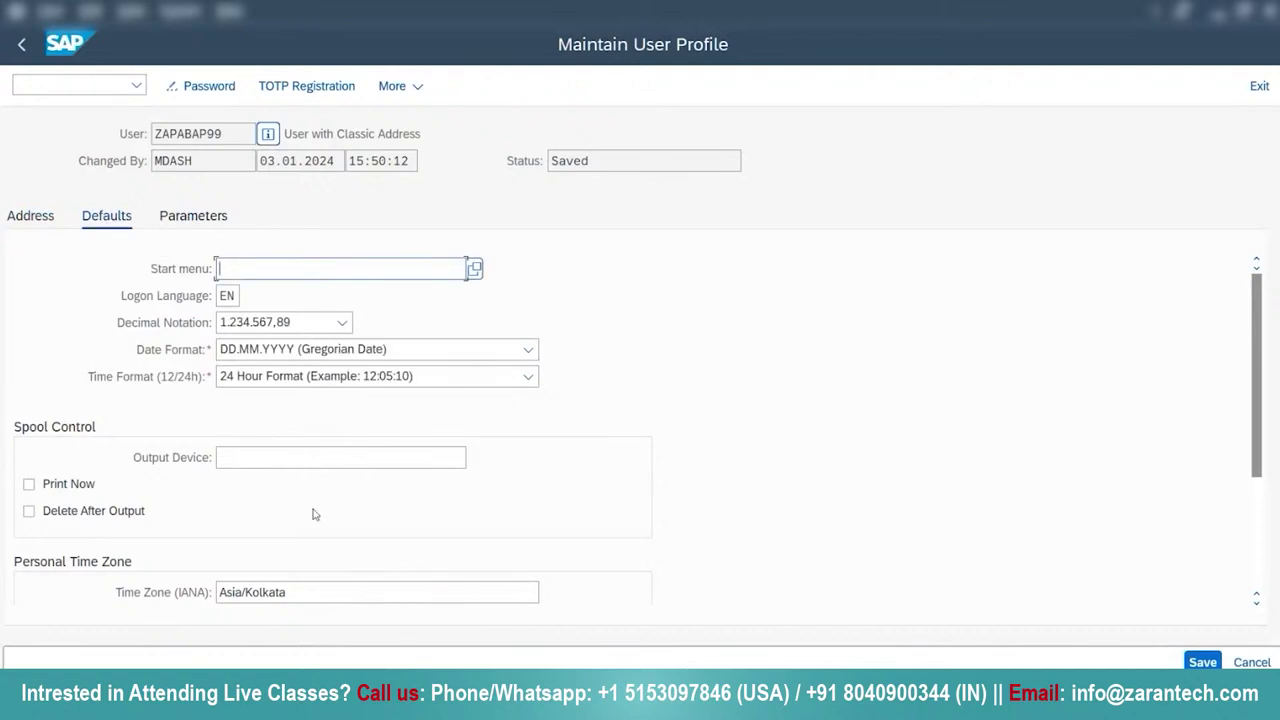
click(1251, 662)
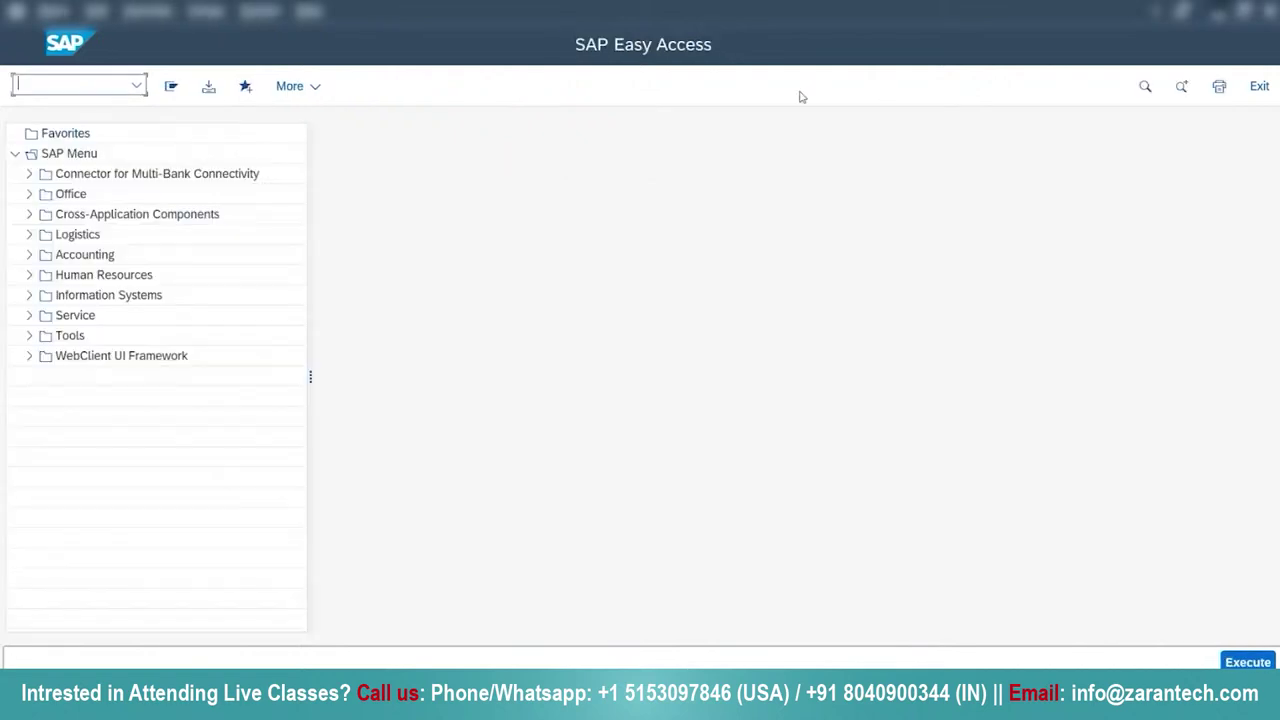
Expand Tools, ABAP Workbench, Development in the SAP Menu
click(31, 338)
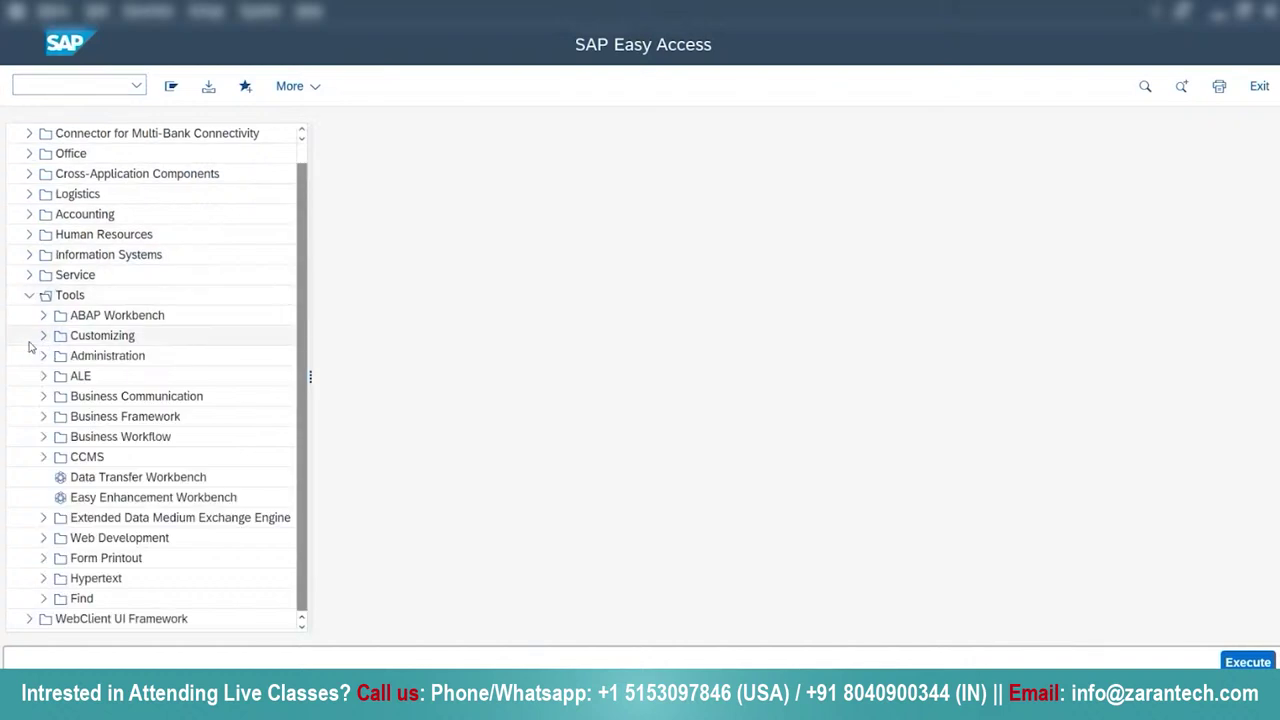
click(45, 316)
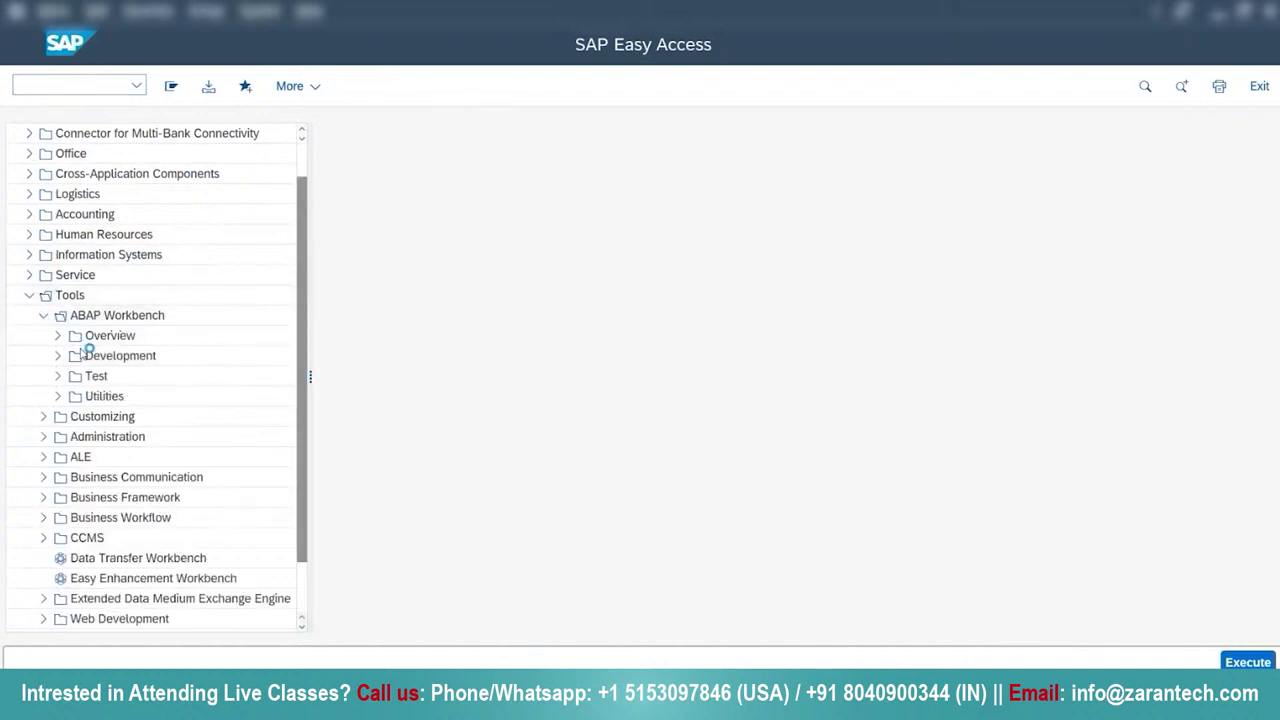
click(58, 356)
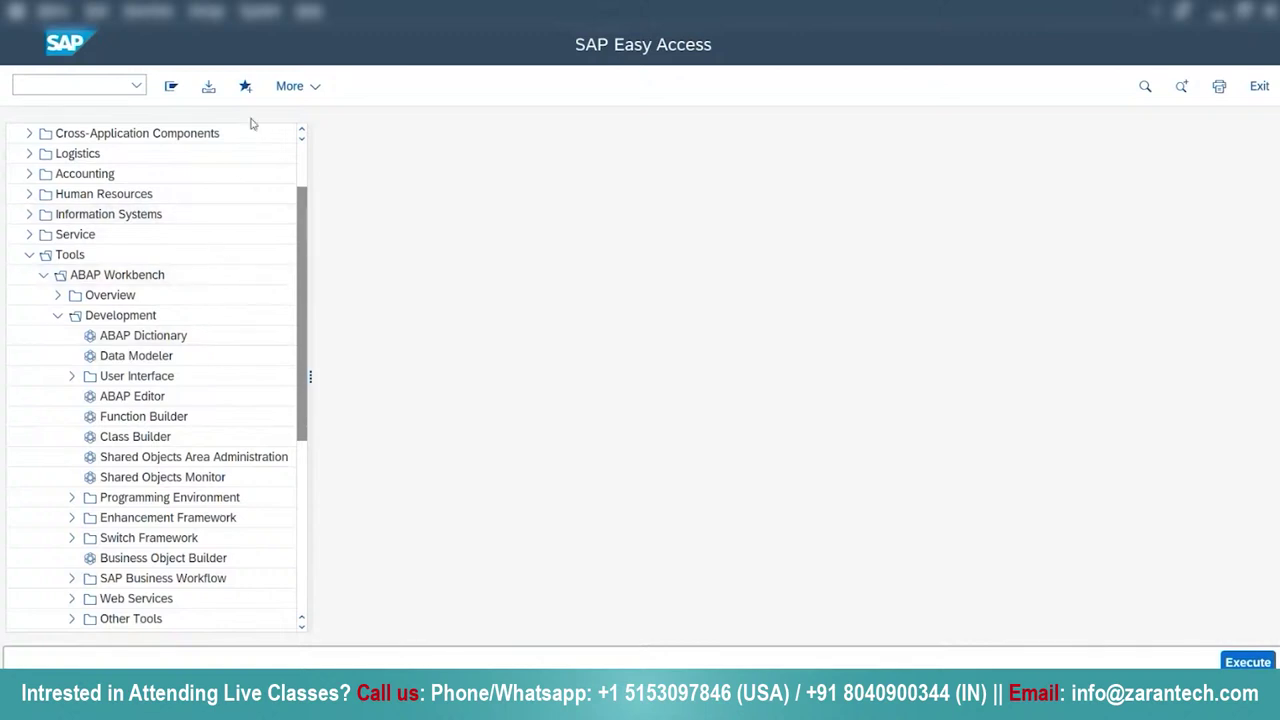
Enable Display Technical Names in the SAP Easy Access settings
click(207, 12)
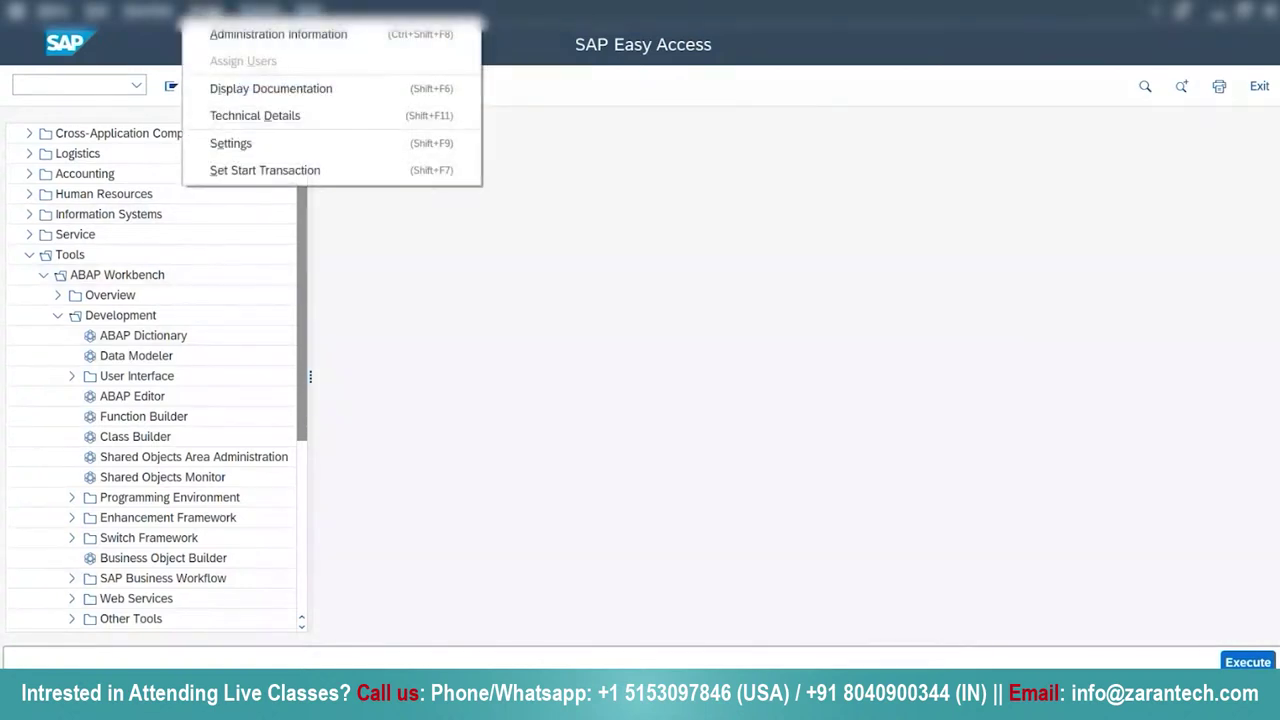
click(250, 142)
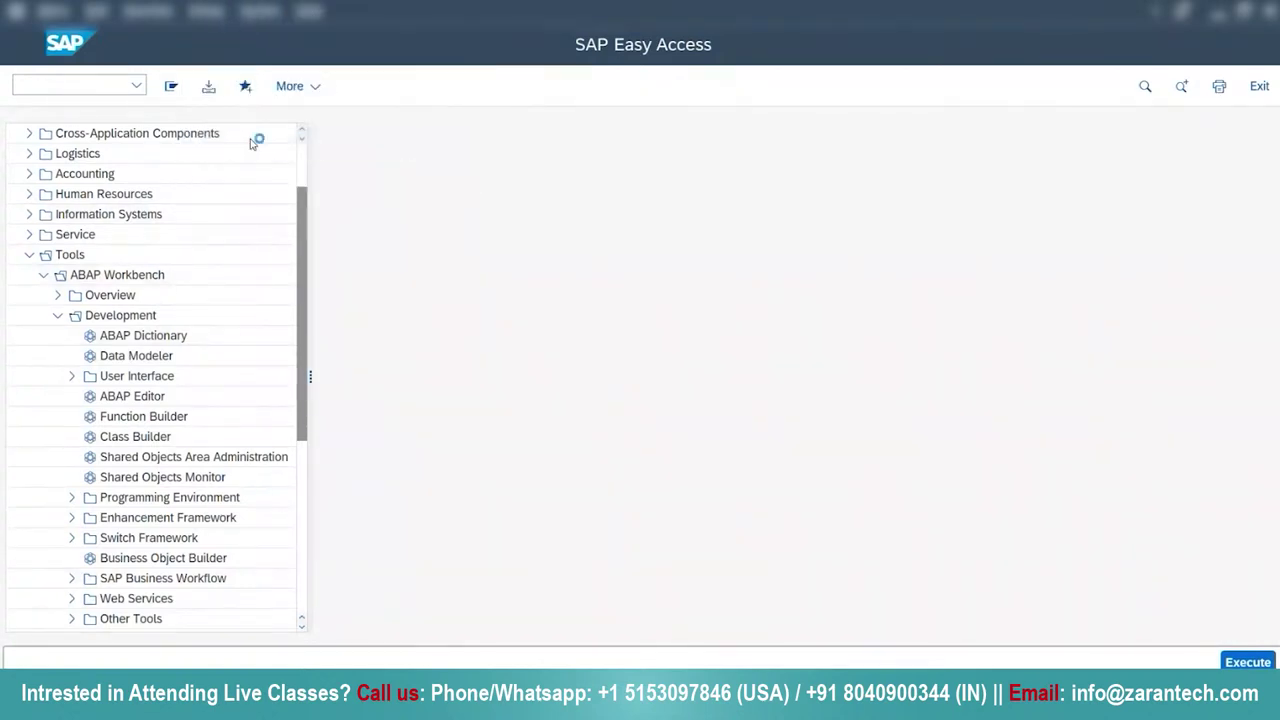
click(123, 357)
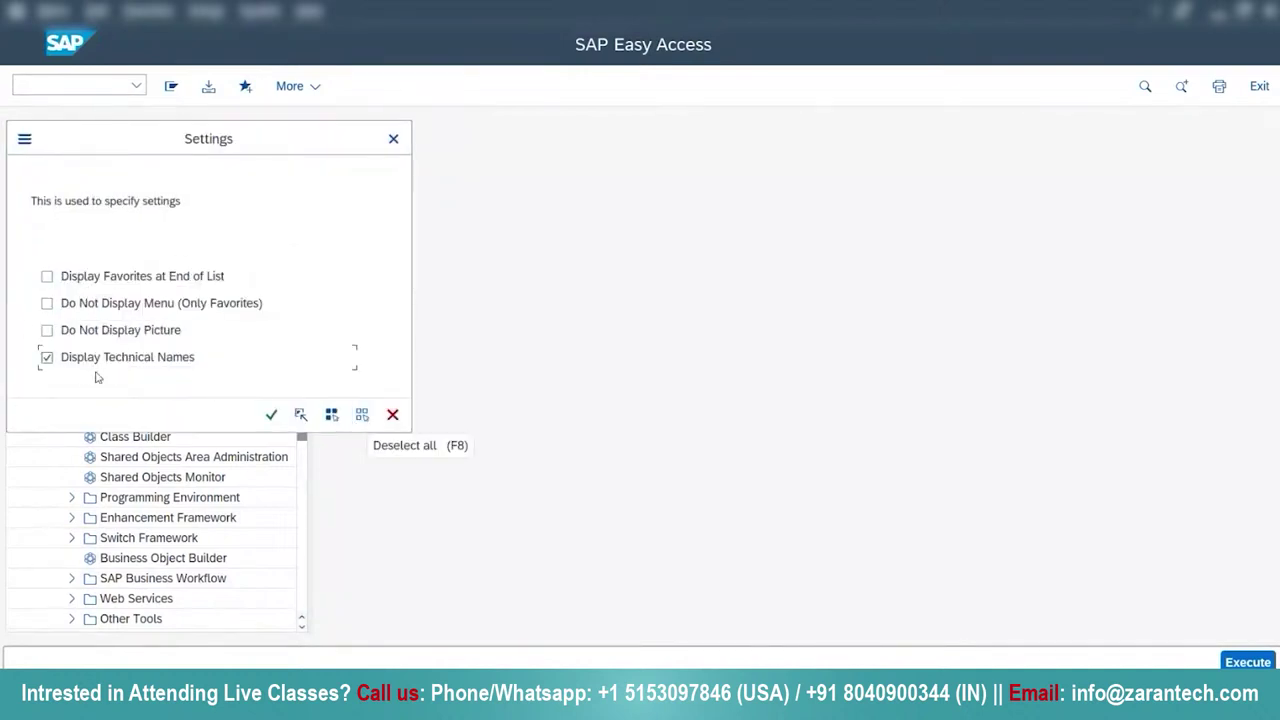
click(271, 414)
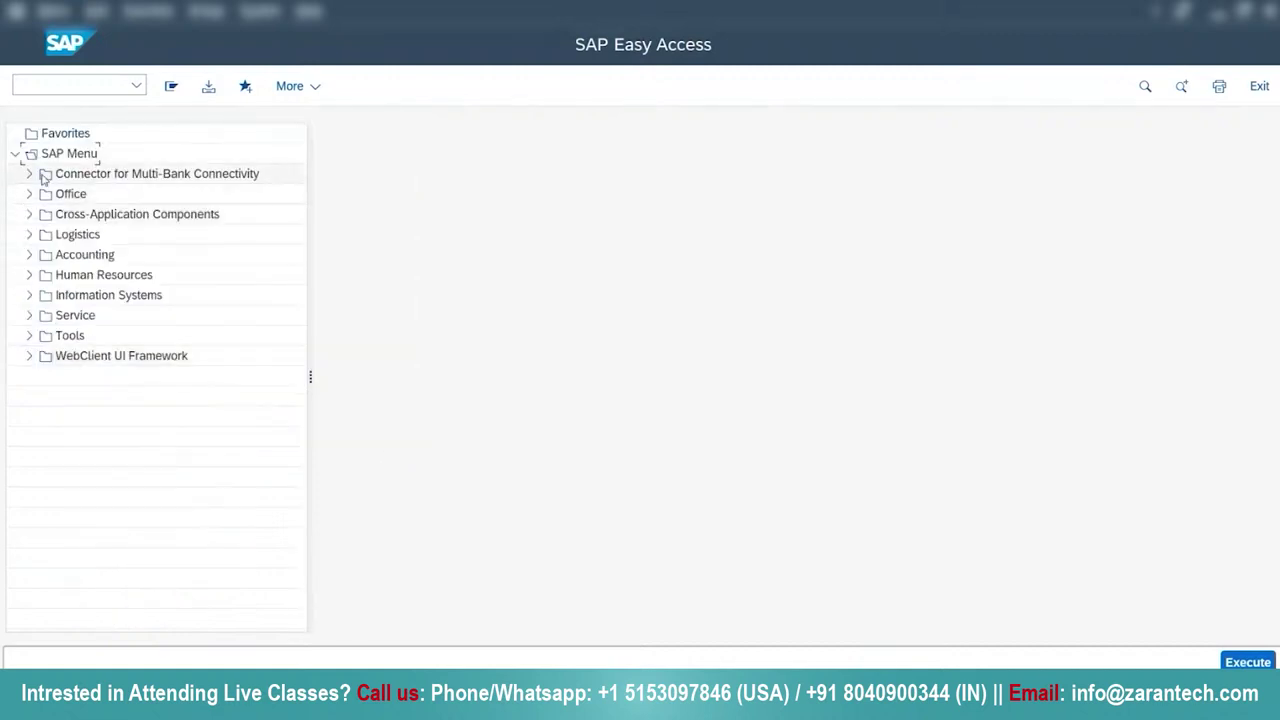
Expand Tools, ABAP Workbench, Development in the SAP Menu and open the SE38 ABAP Editor initial screen
click(29, 338)
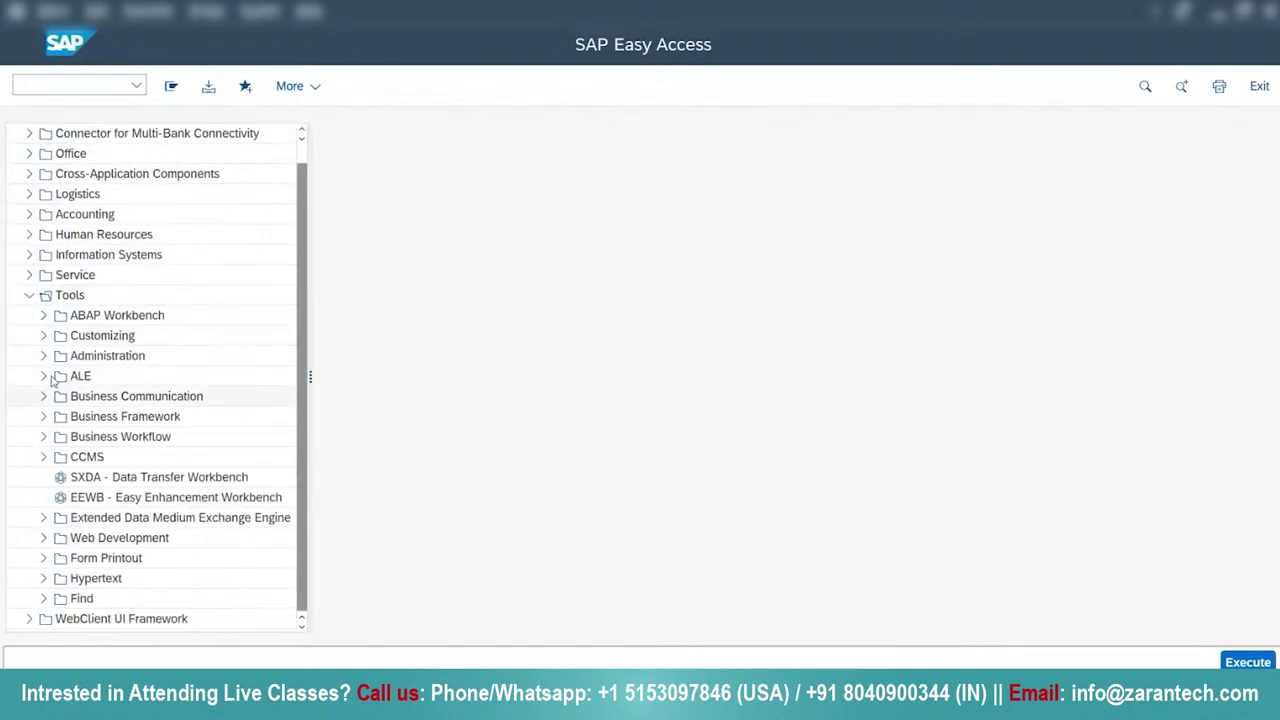
click(43, 316)
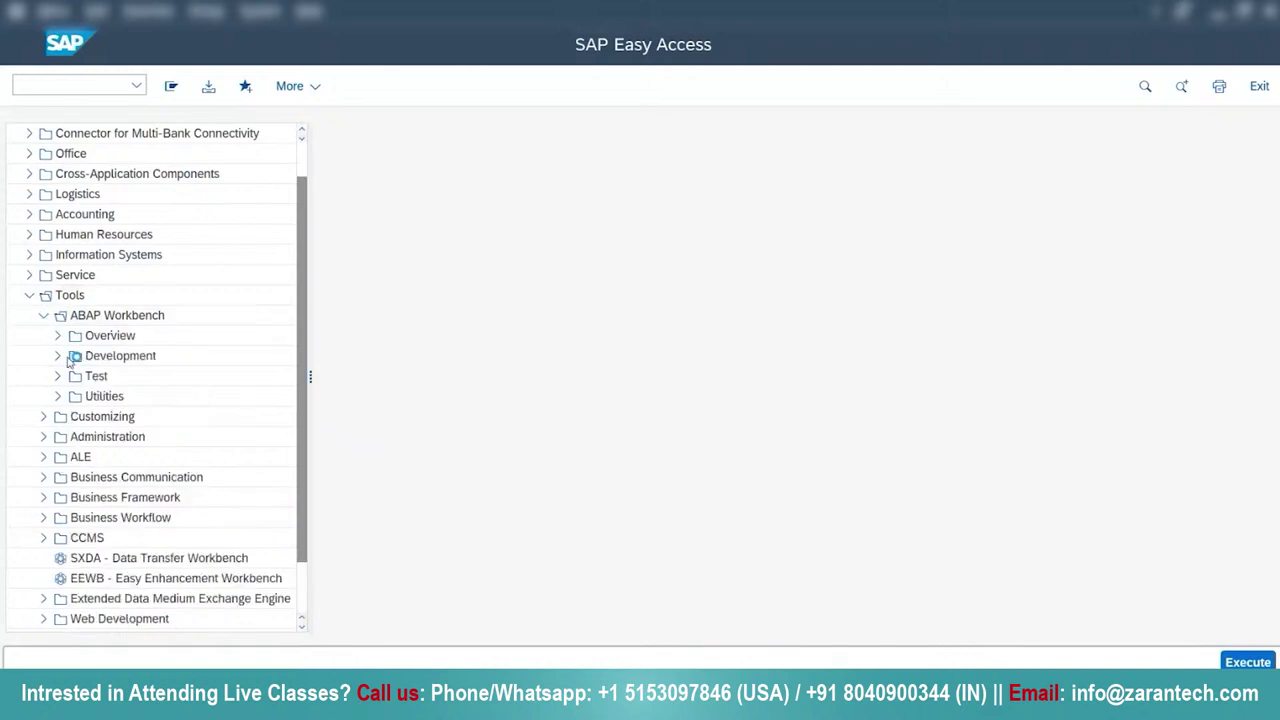
click(58, 356)
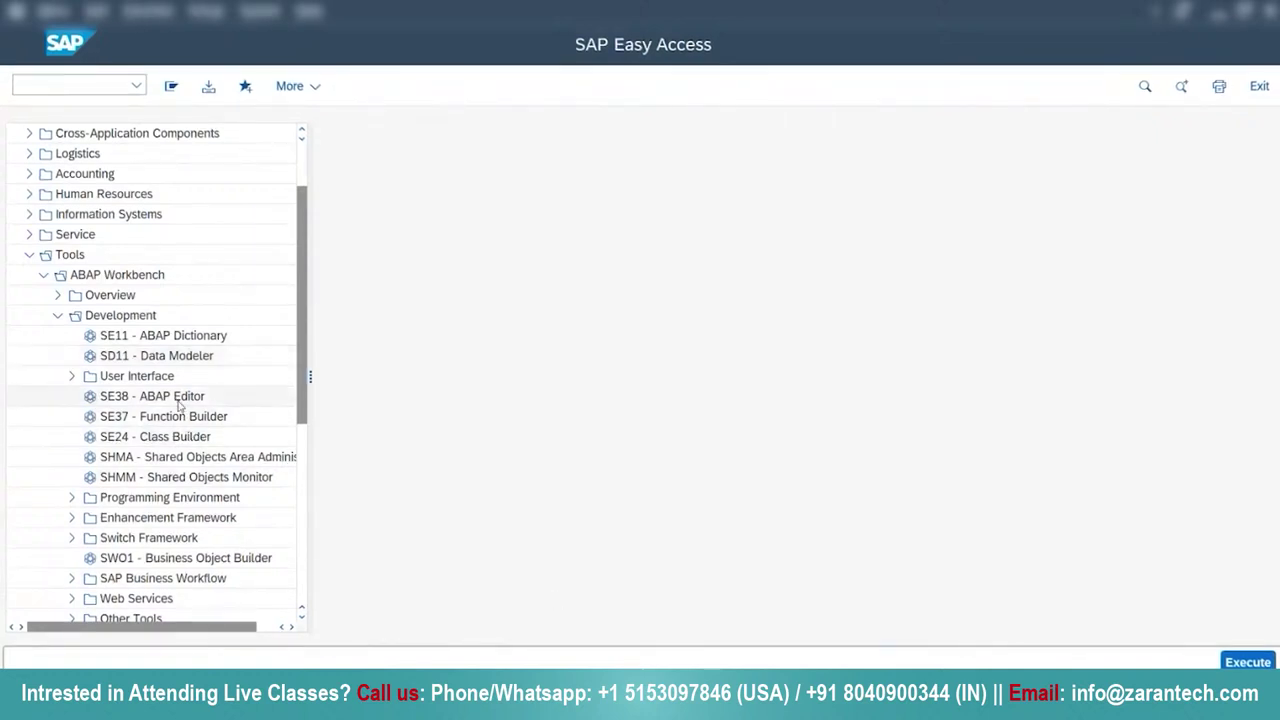
double_click(175, 397)
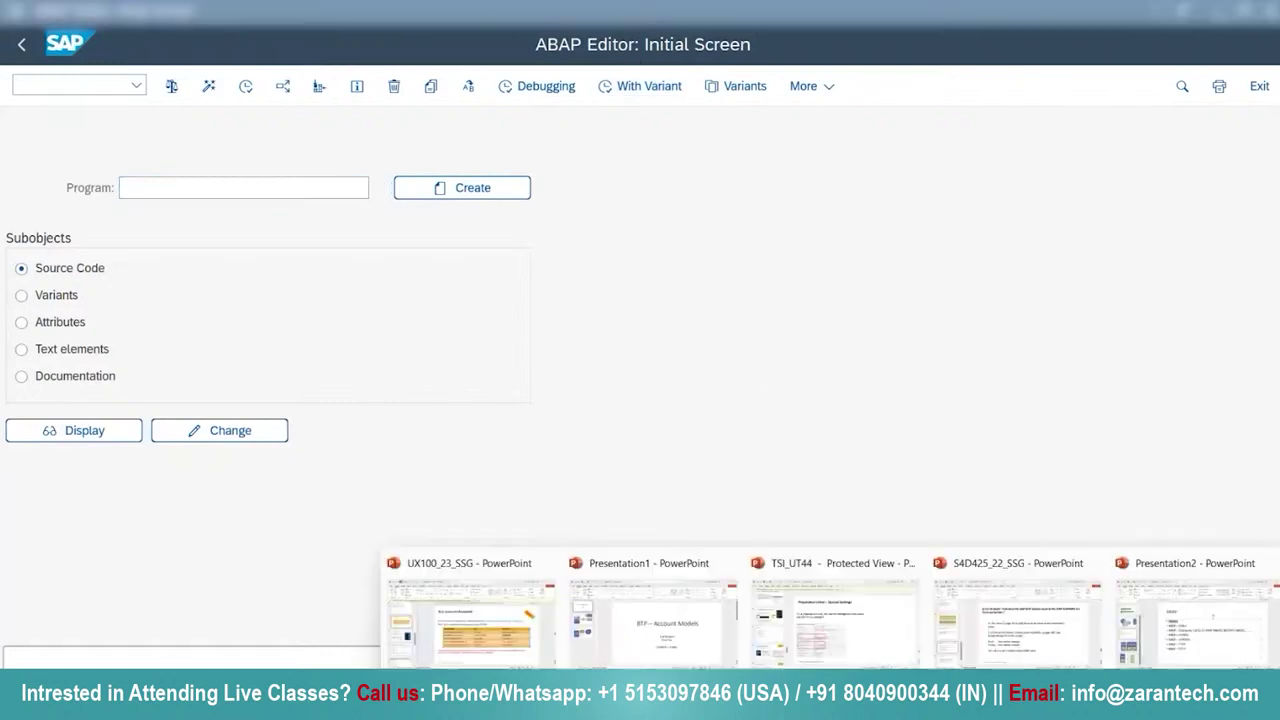
Switch to the PowerPoint presentation with the slide listing the ABAP tools
click(650, 620)
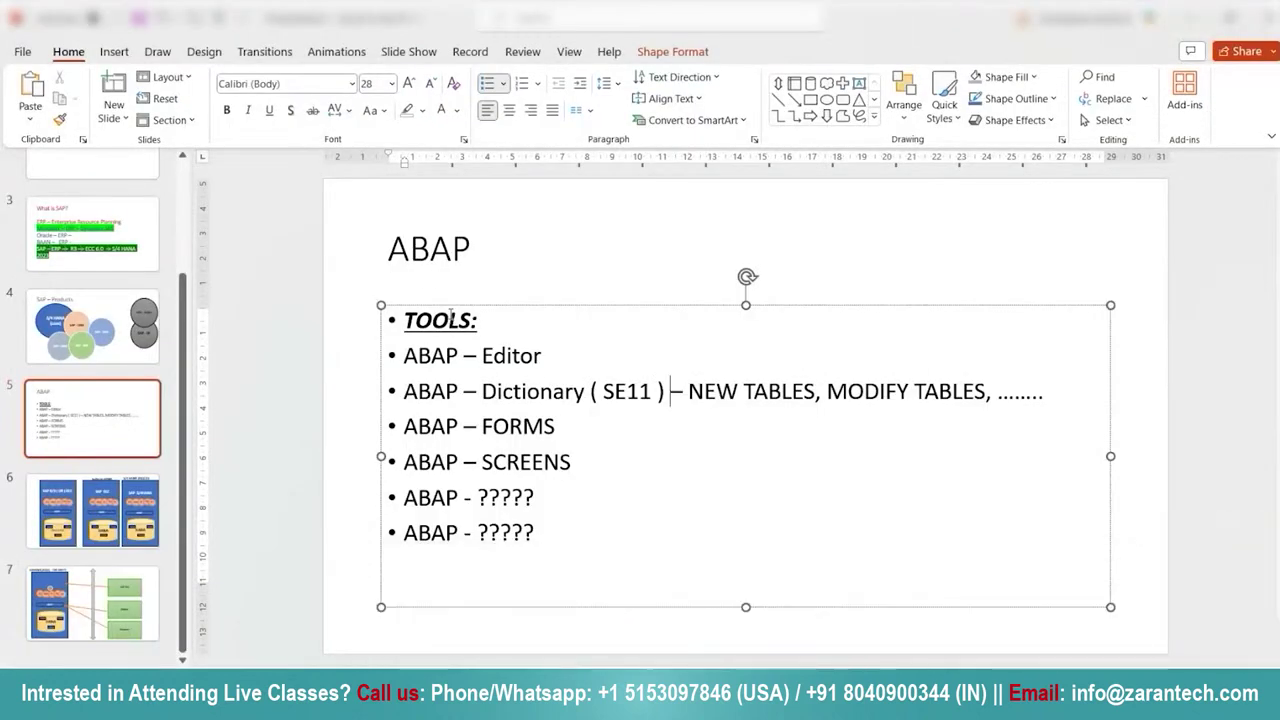